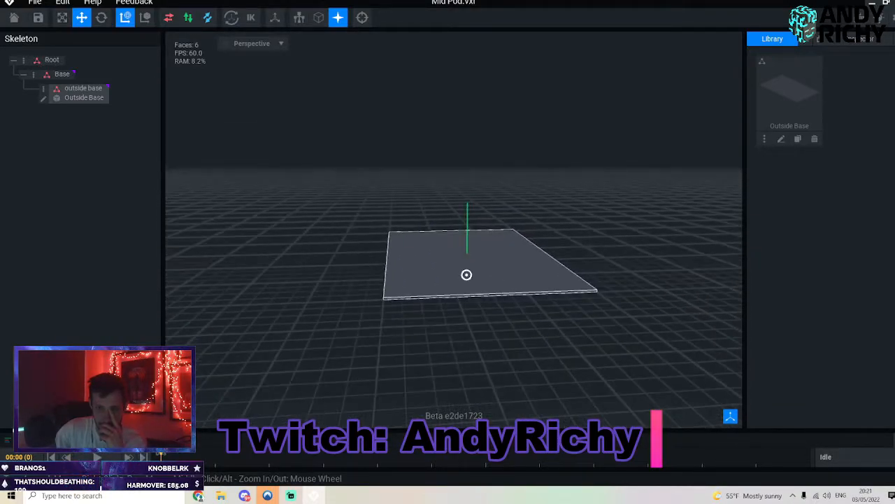
Open the Outside Base model for editing, reposition its pivot, and save the changes on returning to the skeleton.
{"action": "right_click", "coordinate": [41, 85]}
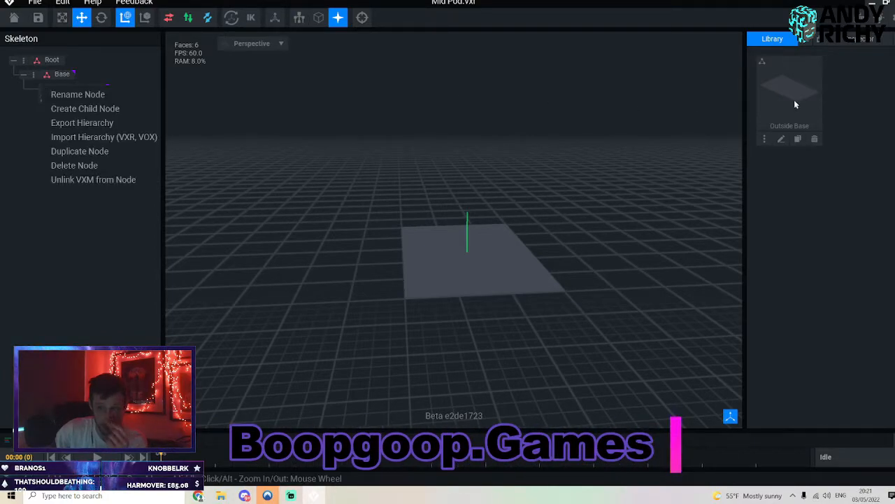
{"action": "left_click", "coordinate": [782, 139]}
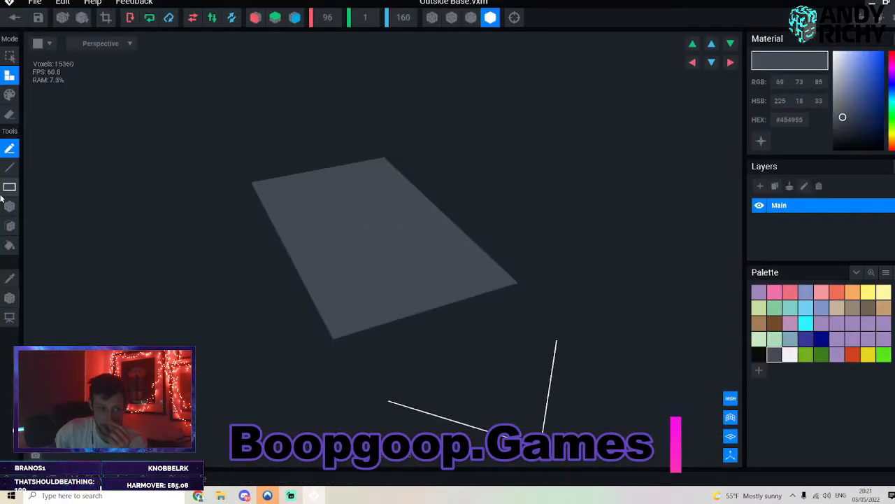
{"action": "left_click", "coordinate": [9, 297]}
{"action": "right_click_drag", "start_coordinate": [499, 268], "coordinate": [368, 190]}
{"action": "left_click_drag", "start_coordinate": [355, 192], "coordinate": [432, 201]}
{"action": "left_click", "coordinate": [14, 17]}
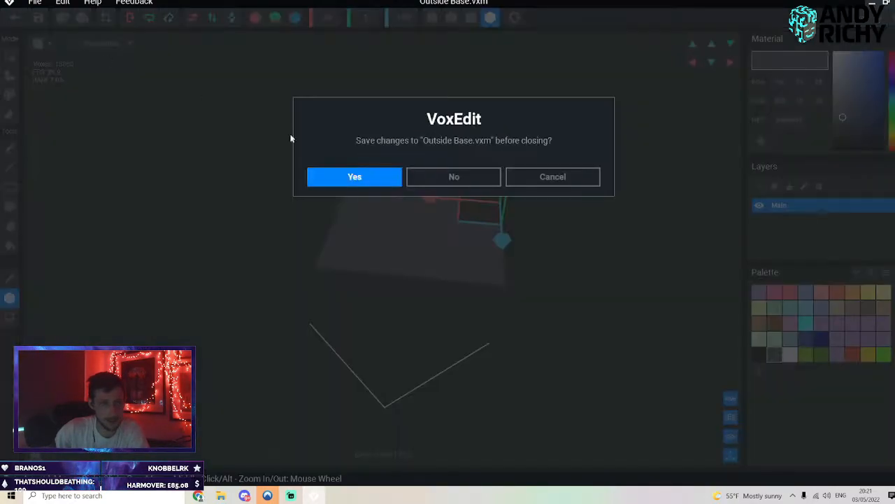
{"action": "left_click", "coordinate": [354, 179]}
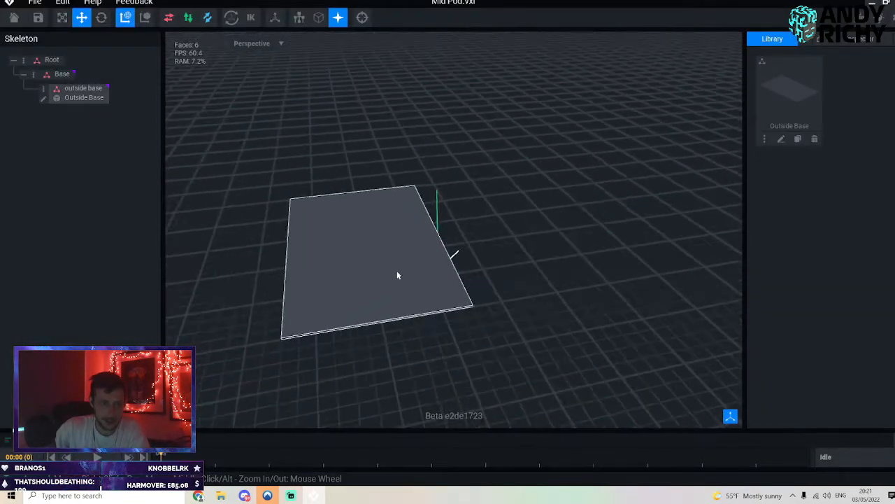
Duplicate the outside base node as OB1.
{"action": "right_click", "coordinate": [42, 91]}
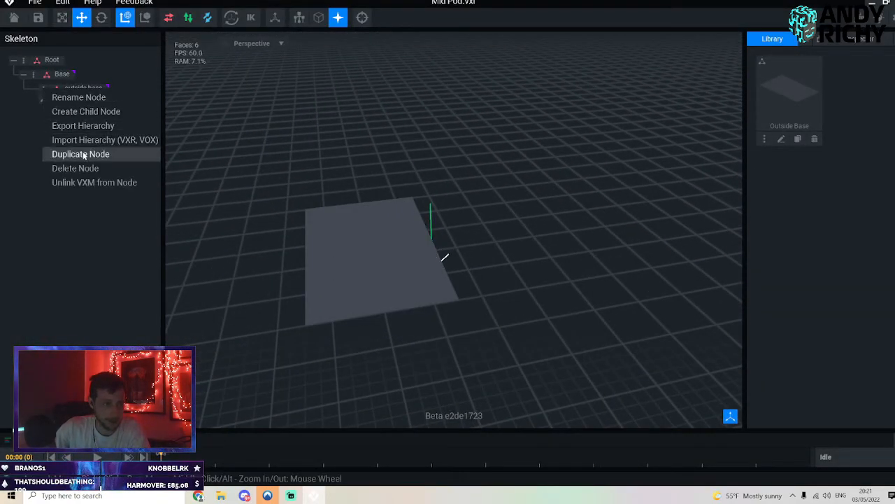
{"action": "left_click", "coordinate": [80, 154]}
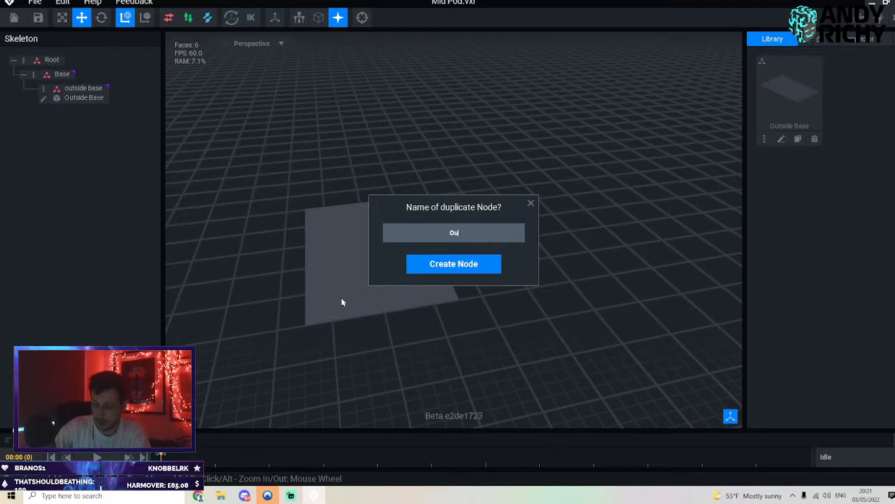
{"action": "type", "text": "Ouside bas"}
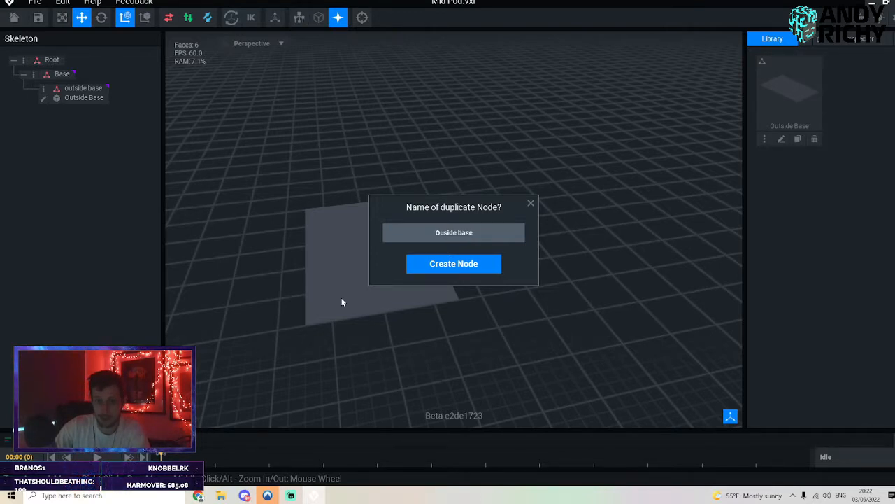
{"action": "type", "text": "e"}
{"action": "key", "text": "Return"}
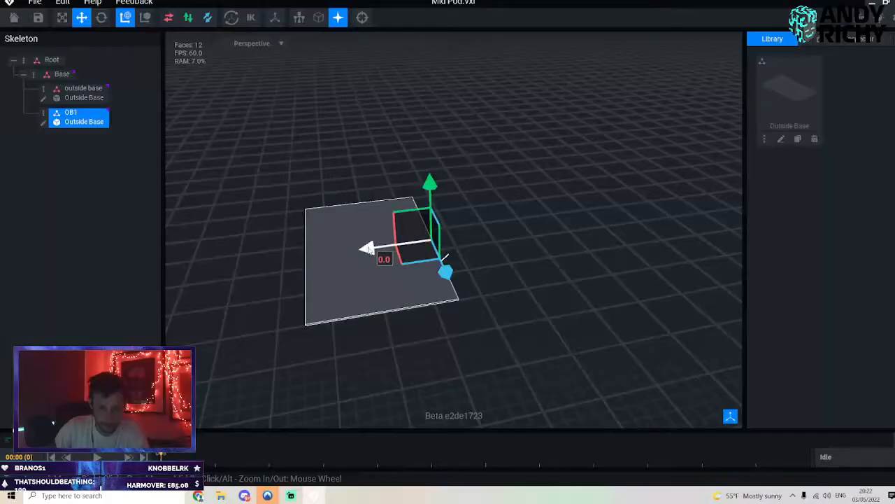
Move OB1 along its X axis until its edge adjoins the original base panel.
{"action": "left_click_drag", "start_coordinate": [369, 249], "coordinate": [223, 261]}
{"action": "middle_click_drag", "start_coordinate": [238, 363], "coordinate": [333, 312]}
{"action": "scroll", "coordinate": [334, 312], "scroll_direction": "up", "scroll_amount": 3}
{"action": "left_click_drag", "start_coordinate": [285, 199], "coordinate": [301, 199]}
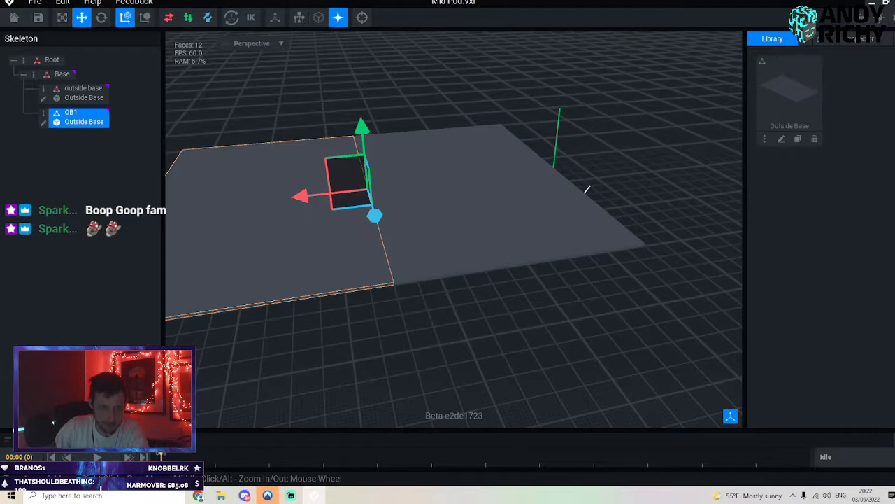
Rotate OB1 slightly about its Z axis so the panel tilts upward from the shared edge.
{"action": "left_click", "coordinate": [102, 18]}
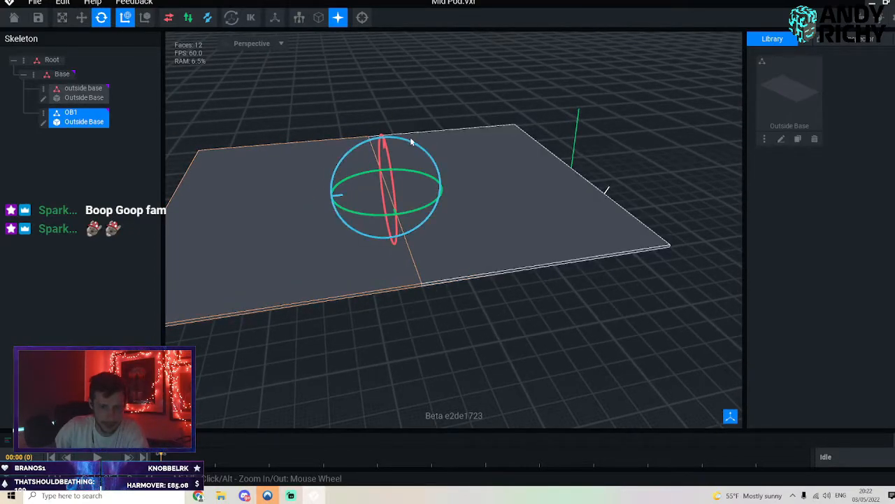
{"action": "left_click_drag", "start_coordinate": [408, 143], "coordinate": [414, 144]}
{"action": "scroll", "coordinate": [405, 279], "scroll_direction": "down", "scroll_amount": 5}
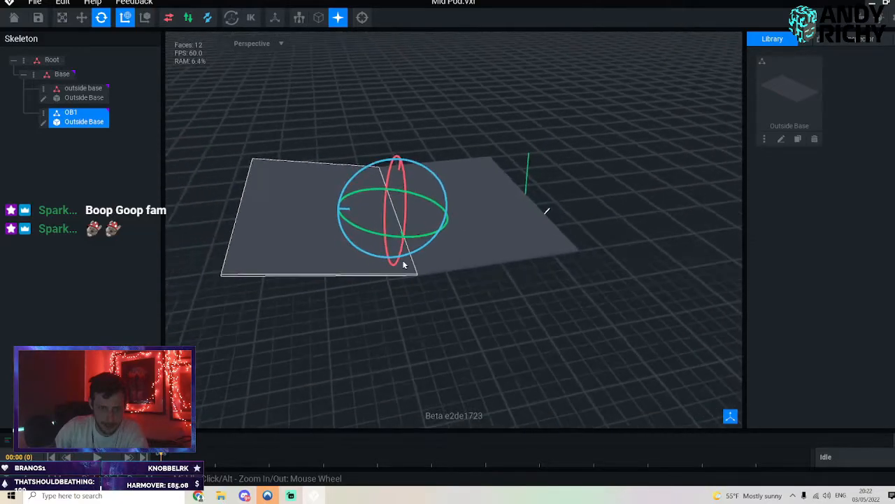
{"action": "right_click_drag", "start_coordinate": [409, 289], "coordinate": [375, 295]}
Nest OB1 under the outside base node and duplicate it as OB2.
{"action": "left_click_drag", "start_coordinate": [48, 116], "coordinate": [79, 94]}
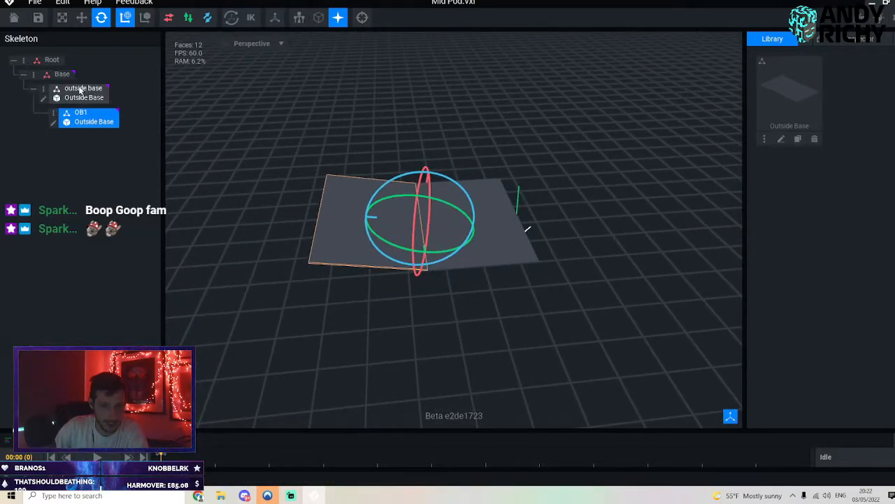
{"action": "left_click", "coordinate": [54, 115]}
{"action": "left_click", "coordinate": [91, 178]}
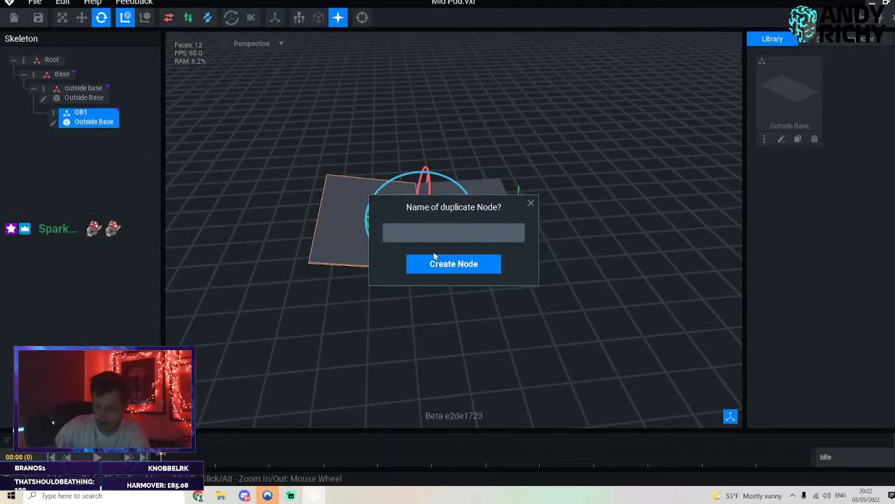
{"action": "type", "text": "OB2"}
{"action": "left_click", "coordinate": [443, 260]}
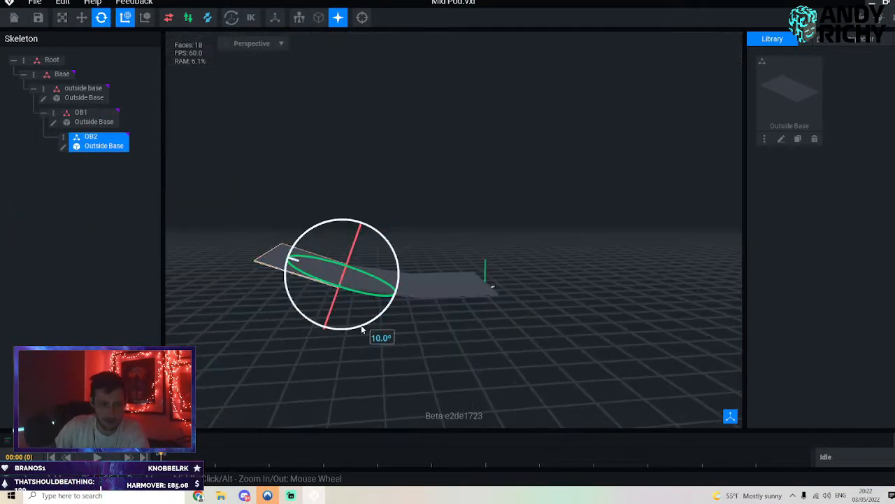
Duplicate the OB2 node as OB3 and nest the copy under OB2.
{"action": "left_click", "coordinate": [63, 138]}
{"action": "left_click", "coordinate": [100, 204]}
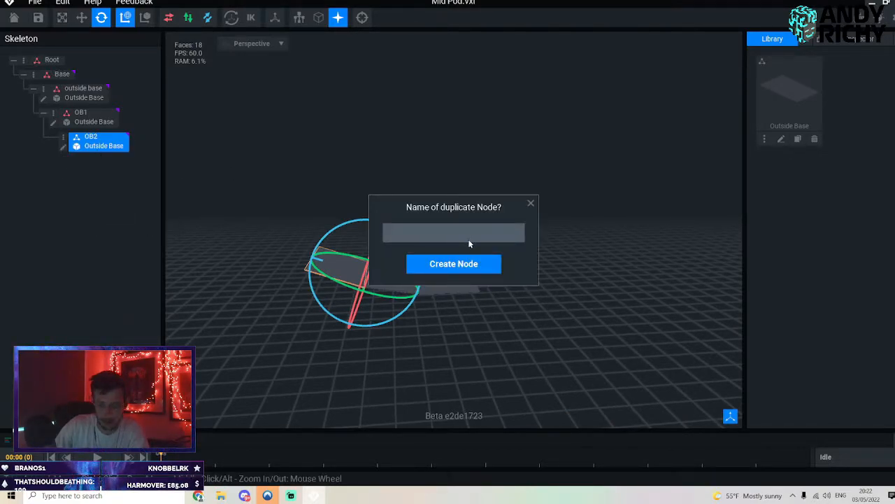
{"action": "type", "text": "OB3"}
{"action": "key", "text": "Return"}
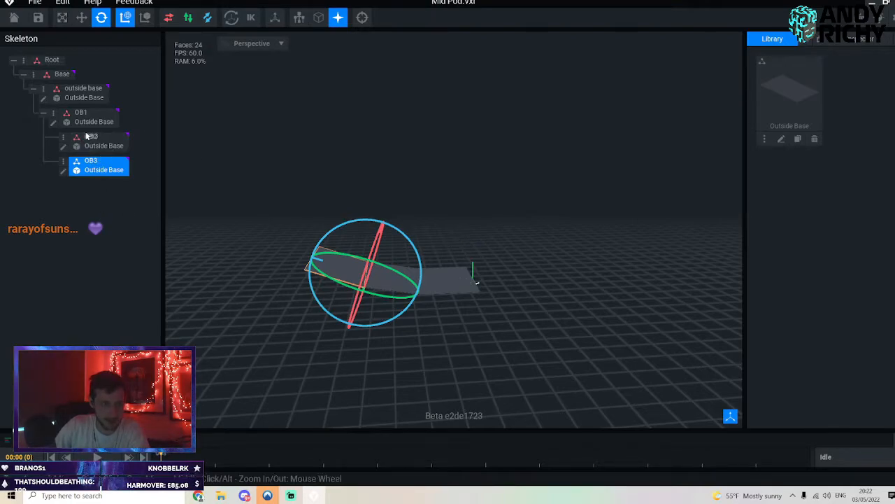
{"action": "left_click_drag", "start_coordinate": [94, 162], "coordinate": [100, 140]}
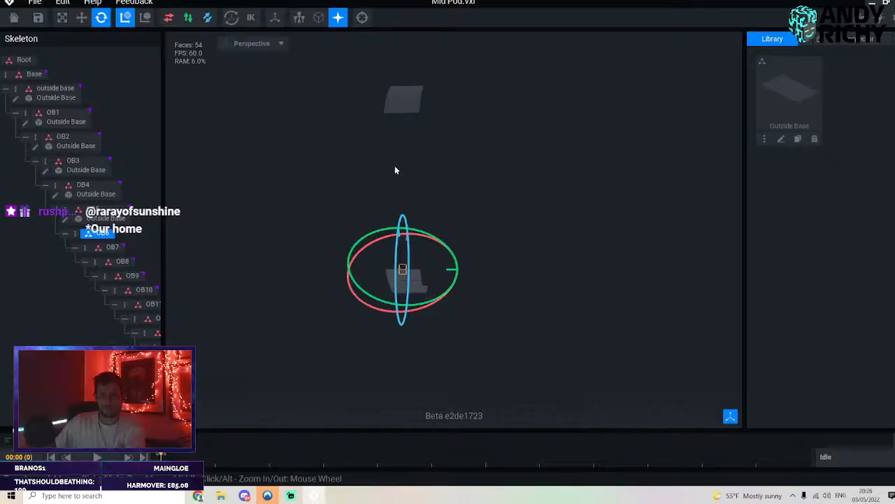
Clone the Outside Base model in the library as "Outsidw Window".
{"action": "left_click_drag", "start_coordinate": [361, 301], "coordinate": [345, 329]}
{"action": "right_click_drag", "start_coordinate": [344, 329], "coordinate": [345, 329]}
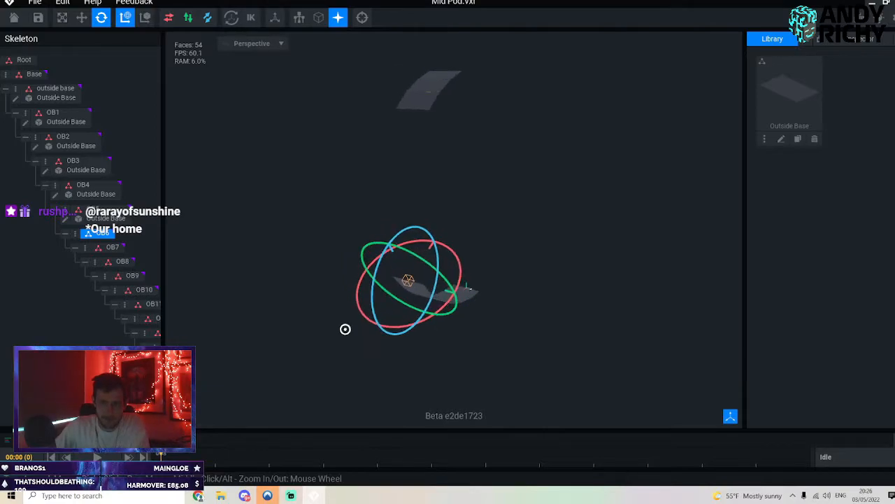
{"action": "left_click", "coordinate": [798, 138]}
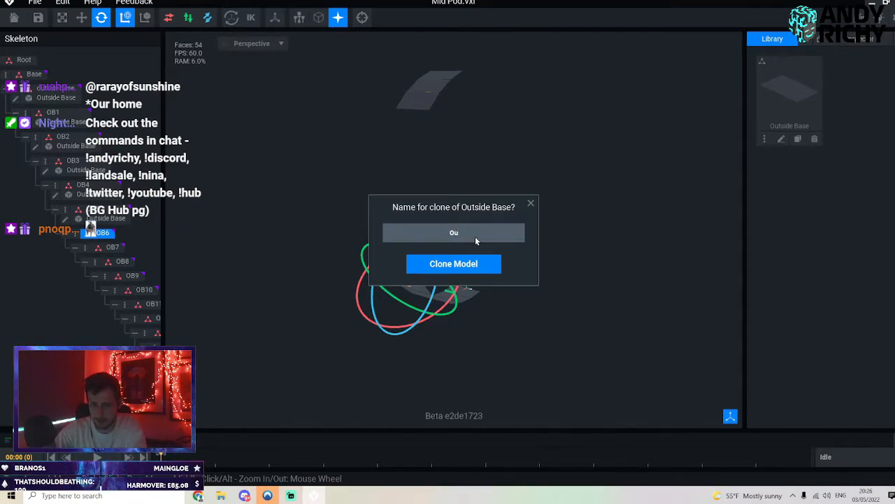
{"action": "type", "text": "Outsidw "}
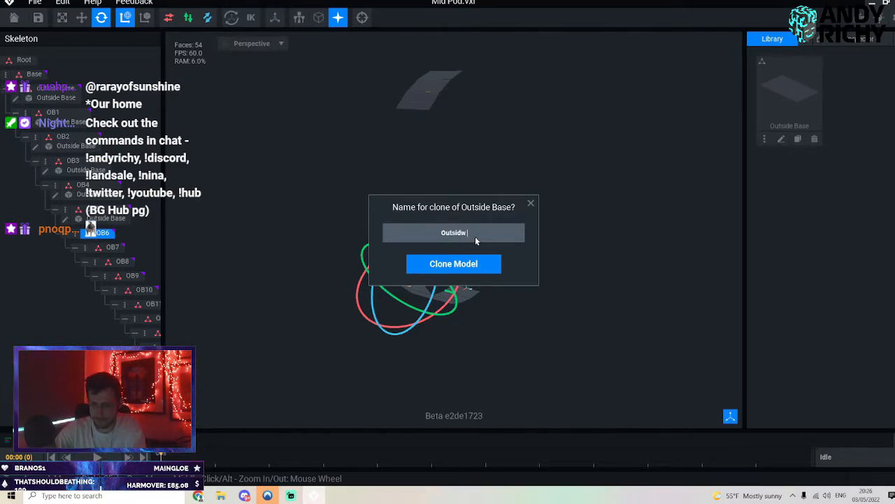
{"action": "type", "text": "Window"}
{"action": "key", "text": "Return"}
Assign the Outsidw Window model to skeleton nodes OB6 through OB13 to form the curve's window section.
{"action": "left_click_drag", "start_coordinate": [70, 422], "coordinate": [116, 421]}
{"action": "left_click_drag", "start_coordinate": [861, 105], "coordinate": [74, 288]}
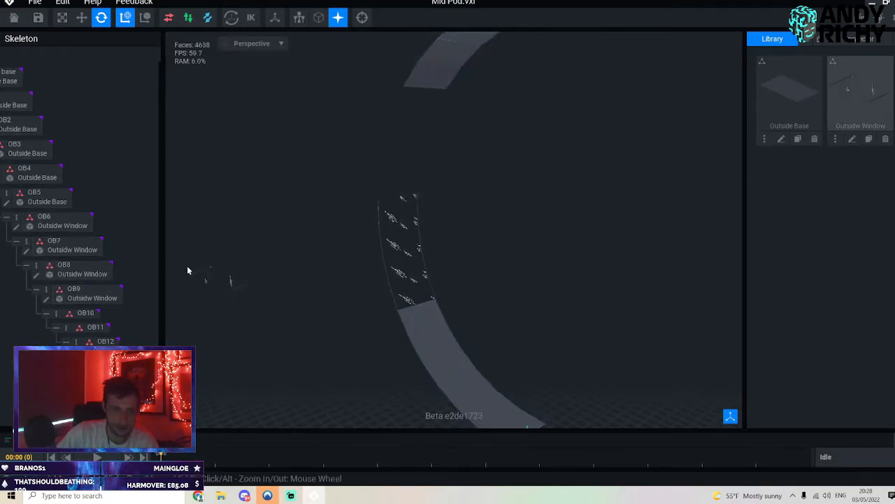
{"action": "left_click_drag", "start_coordinate": [187, 270], "coordinate": [84, 312]}
{"action": "left_click_drag", "start_coordinate": [832, 80], "coordinate": [242, 345]}
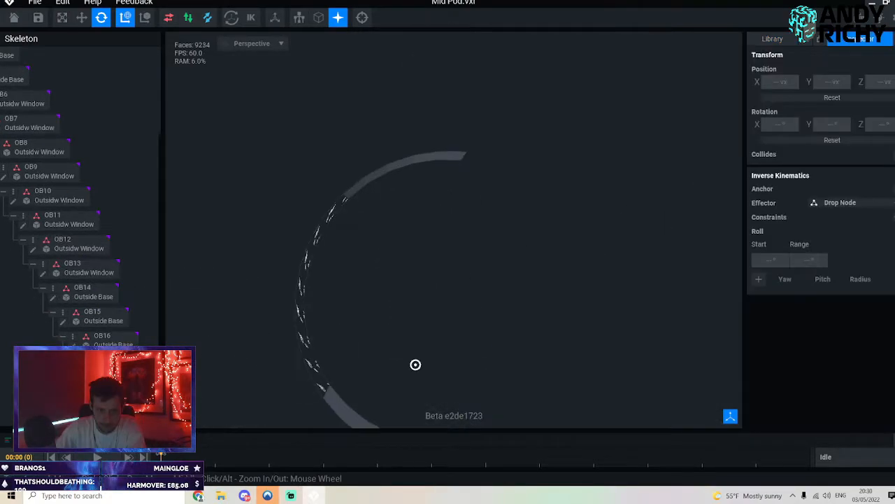
{"action": "right_click_drag", "start_coordinate": [415, 365], "coordinate": [415, 365]}
{"action": "mouse_move", "coordinate": [358, 369]}
{"action": "right_mouse_down"}
{"action": "mouse_move", "coordinate": [366, 361]}
{"action": "mouse_move", "coordinate": [351, 386]}
{"action": "right_mouse_up"}
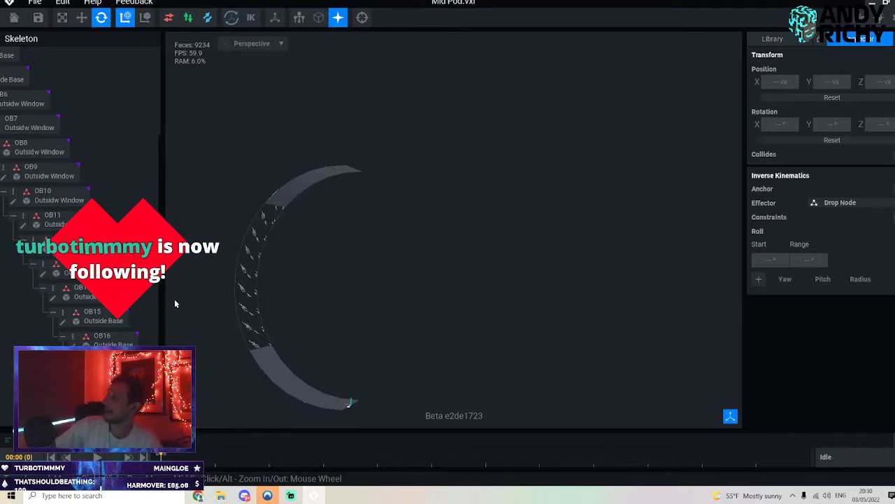
Start exporting the Mid Pod asset and pick a thumbnail view for it, with Idle as the default animation.
{"action": "left_click", "coordinate": [33, 4]}
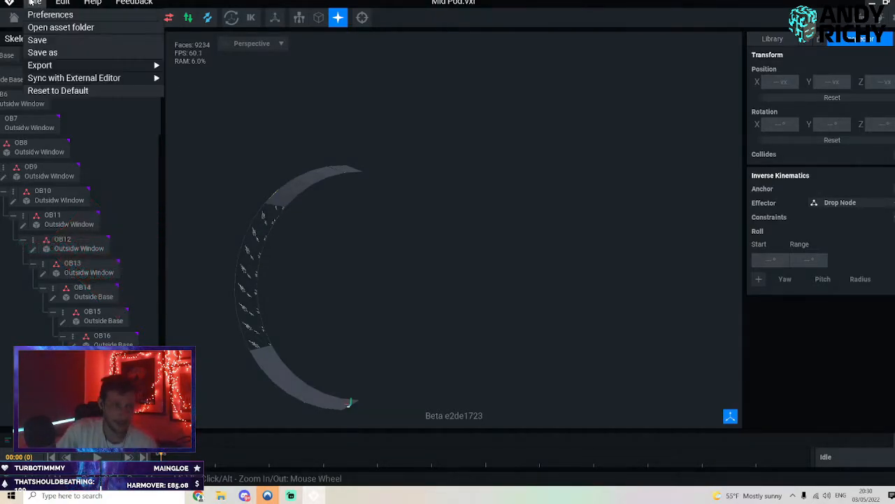
{"action": "mouse_move", "coordinate": [150, 65]}
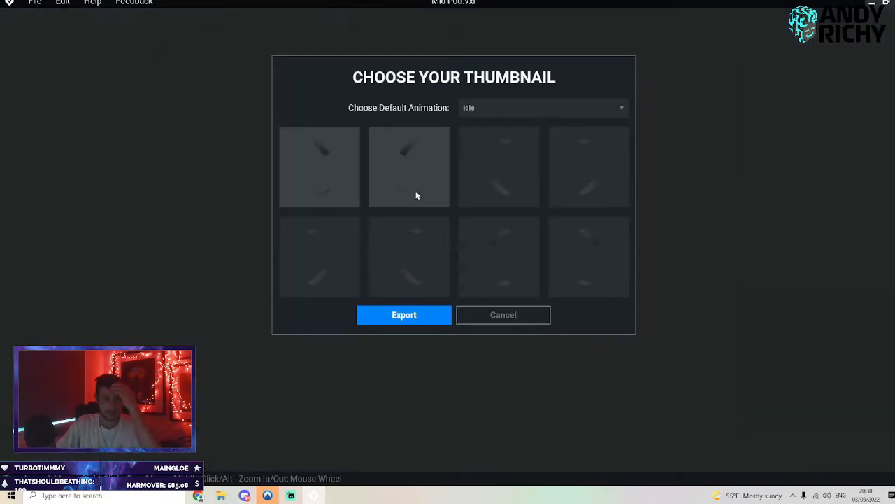
{"action": "left_click", "coordinate": [432, 168]}
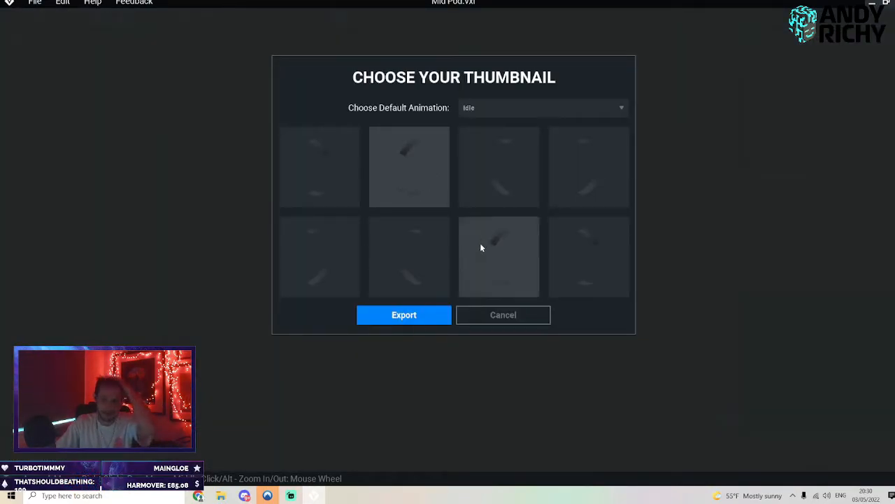
{"action": "left_click", "coordinate": [498, 168]}
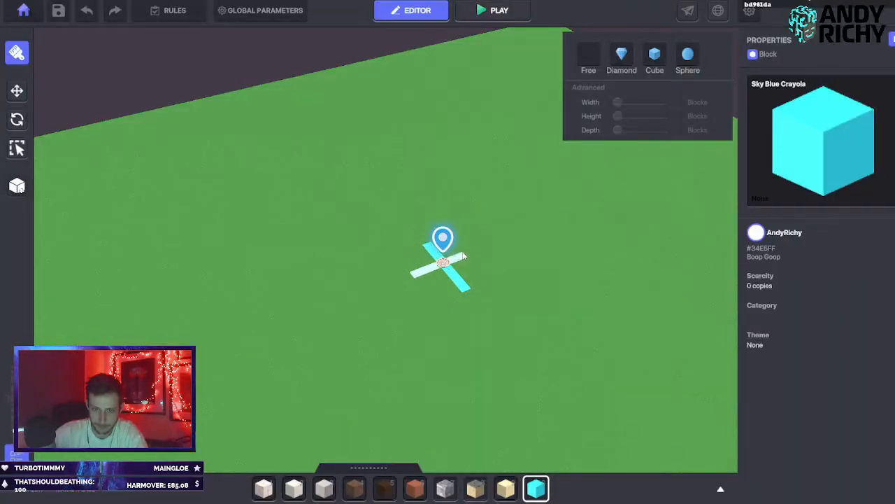
Switch to Game Maker, paint a Sky Blue Crayola crossbar over the left arm of the ground cross, and playtest.
{"action": "left_click_drag", "start_coordinate": [332, 317], "coordinate": [332, 319]}
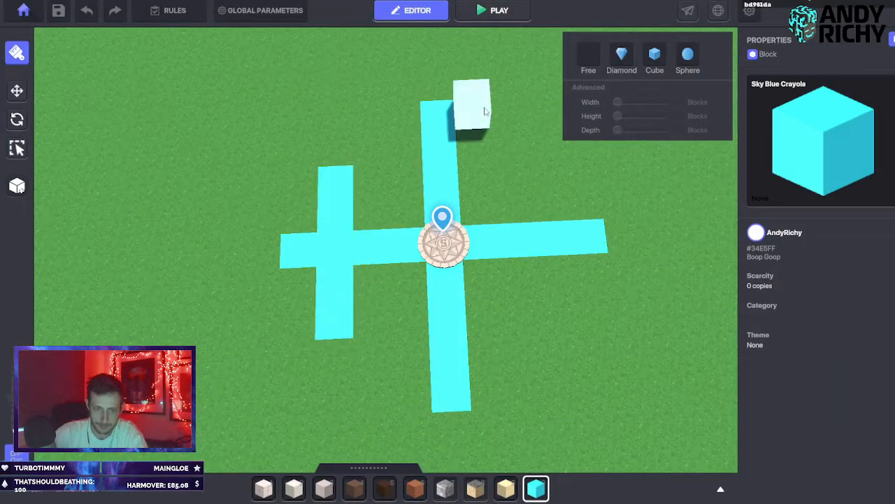
{"action": "key", "text": "ctrl+p"}
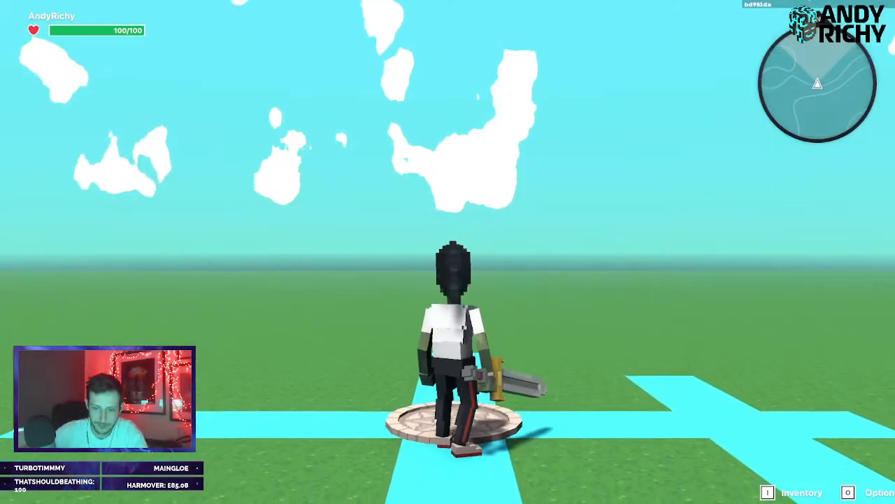
Paint a Sky Blue Crayola crossbar over the cross's lower arm, replace the left-arm crossbar with Grass 01, and playtest the scene.
{"action": "left_click_drag", "start_coordinate": [372, 358], "coordinate": [535, 349]}
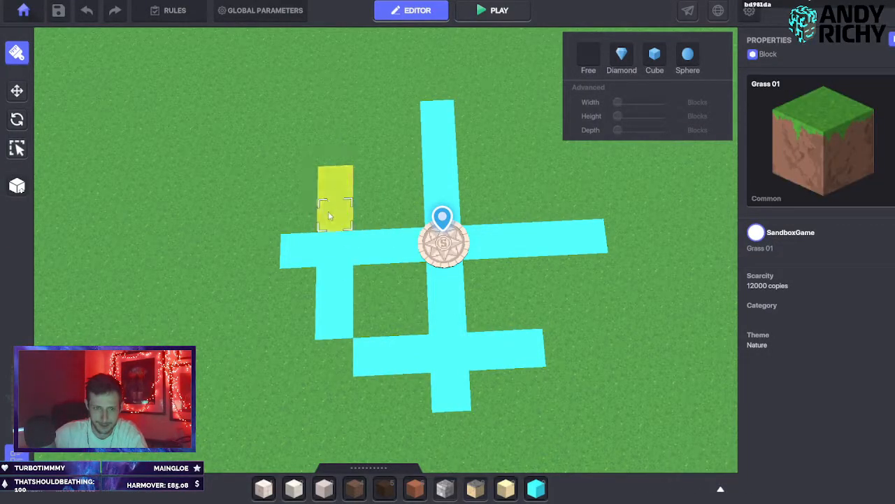
{"action": "left_click_drag", "start_coordinate": [330, 216], "coordinate": [330, 218]}
{"action": "left_click_drag", "start_coordinate": [331, 284], "coordinate": [338, 320]}
{"action": "scroll", "coordinate": [514, 354], "scroll_direction": "down", "scroll_amount": 5}
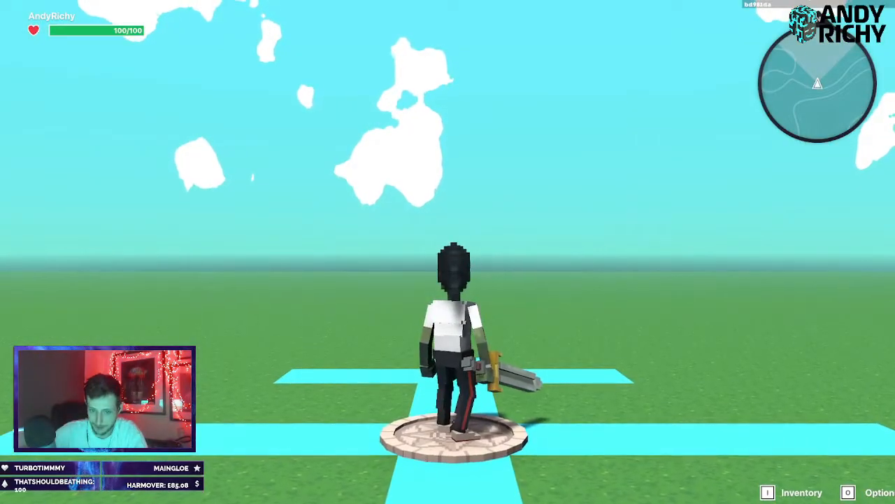
{"action": "key", "text": "Tab"}
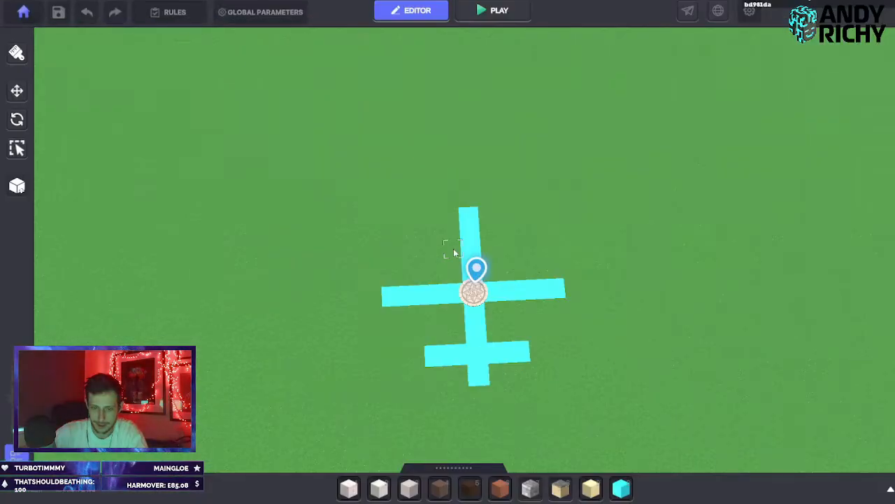
Search the asset library for the exported Shell entity and place it on the ground beside the blue cross.
{"action": "middle_click_drag", "start_coordinate": [453, 250], "coordinate": [460, 170]}
{"action": "scroll", "coordinate": [489, 245], "scroll_direction": "down", "scroll_amount": 3}
{"action": "right_click_drag", "start_coordinate": [494, 259], "coordinate": [496, 245]}
{"action": "scroll", "coordinate": [497, 245], "scroll_direction": "down", "scroll_amount": 2}
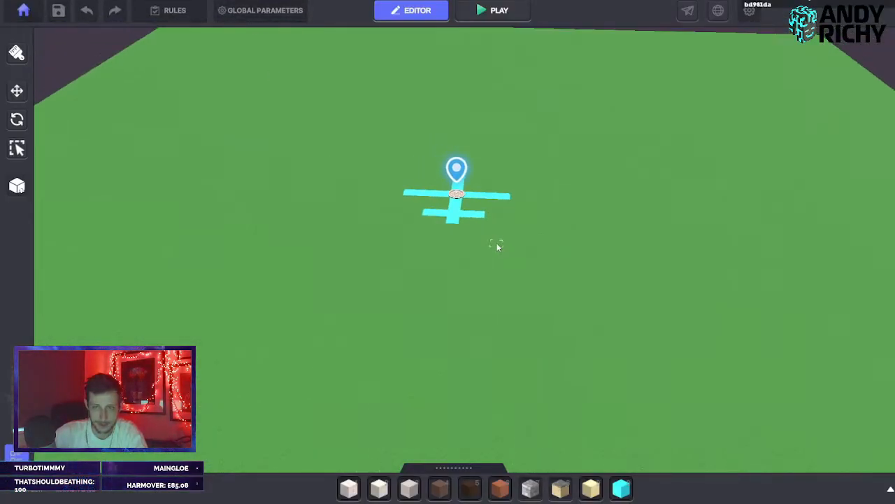
{"action": "scroll", "coordinate": [498, 245], "scroll_direction": "down", "scroll_amount": 2}
{"action": "key", "text": "w"}
{"action": "left_click", "coordinate": [890, 493]}
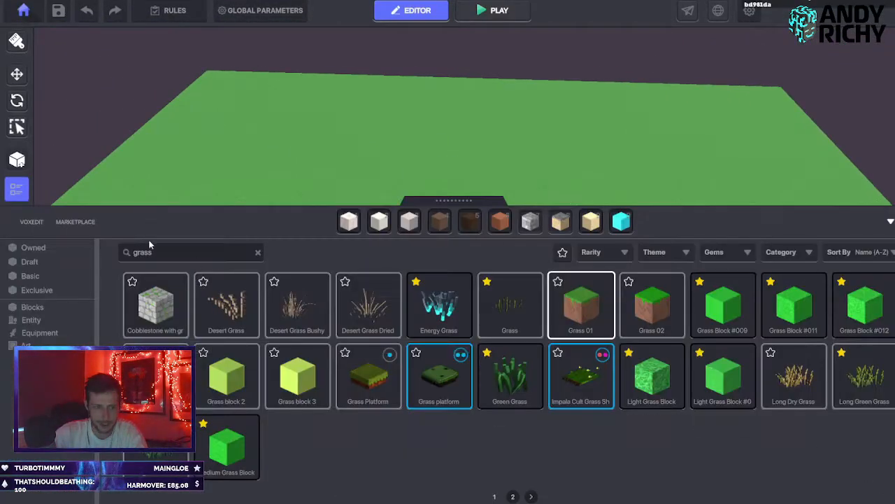
{"action": "key", "text": "ctrl+v"}
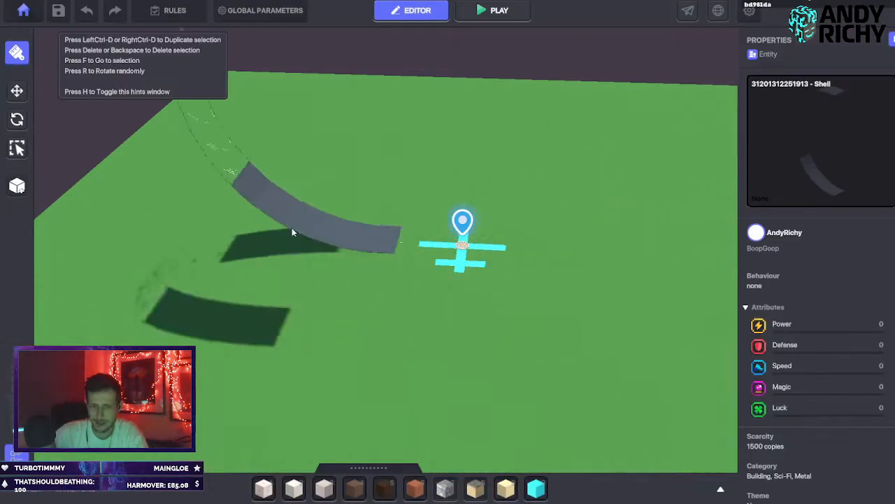
Duplicate the Shell, turn the copy to 180° about Y, and move it to X 79, Z 45 to close the ring.
{"action": "scroll", "coordinate": [298, 243], "scroll_direction": "down", "scroll_amount": 3}
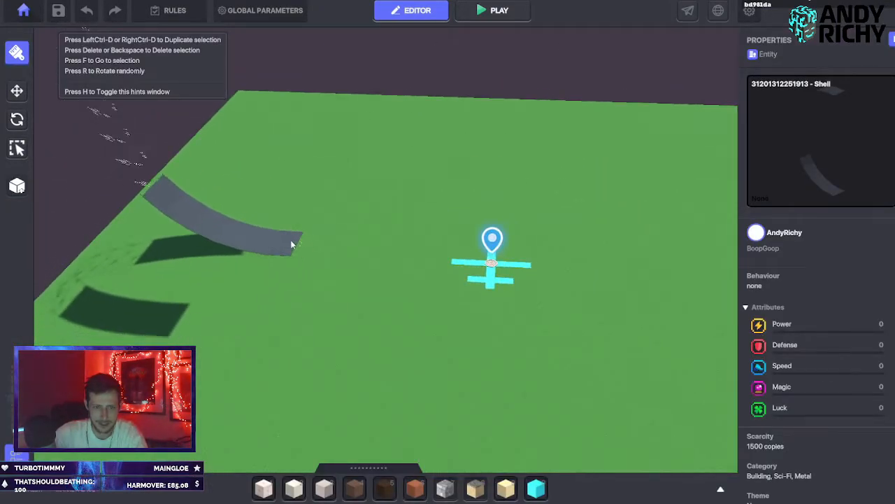
{"action": "left_click", "coordinate": [233, 235]}
{"action": "left_click", "coordinate": [17, 119]}
{"action": "left_click", "coordinate": [234, 214]}
{"action": "scroll", "coordinate": [305, 303], "scroll_direction": "up", "scroll_amount": 3}
{"action": "mouse_move", "coordinate": [355, 311]}
{"action": "right_mouse_down"}
{"action": "mouse_move", "coordinate": [376, 306]}
{"action": "mouse_move", "coordinate": [345, 315]}
{"action": "right_mouse_up"}
{"action": "left_click_drag", "start_coordinate": [359, 384], "coordinate": [364, 390]}
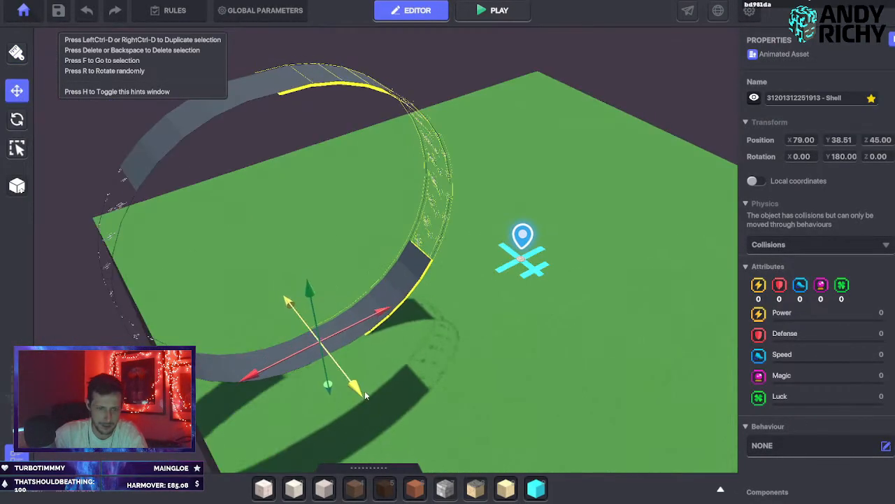
{"action": "right_click_drag", "start_coordinate": [508, 389], "coordinate": [456, 349]}
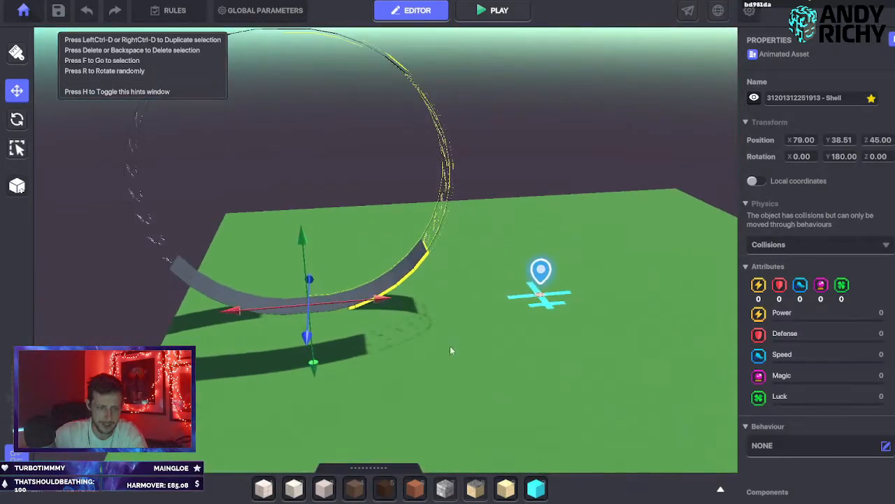
{"action": "middle_click_drag", "start_coordinate": [493, 344], "coordinate": [569, 349]}
{"action": "middle_click_drag", "start_coordinate": [569, 348], "coordinate": [633, 308]}
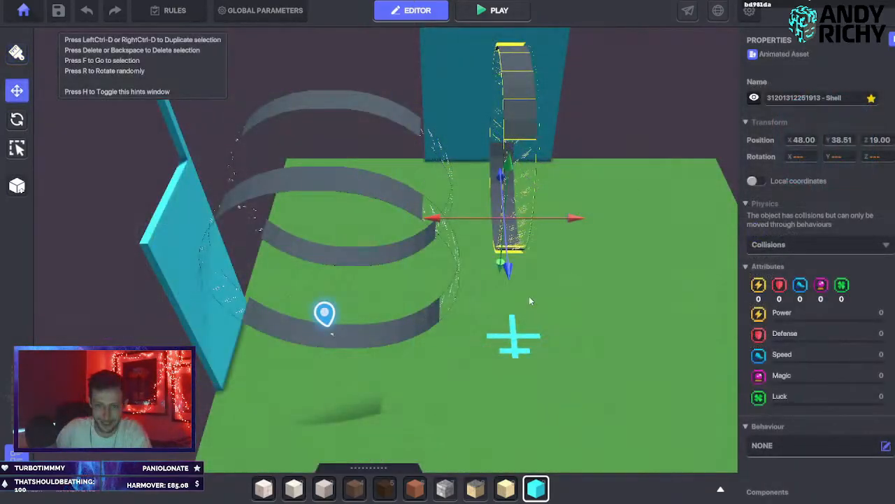
Select both shells of the ring at X 77, Z 29.5 and move them over the blue cross to X 48, Z 48.
{"action": "right_click_drag", "start_coordinate": [529, 296], "coordinate": [493, 314]}
{"action": "scroll", "coordinate": [493, 314], "scroll_direction": "up", "scroll_amount": 3}
{"action": "right_click_drag", "start_coordinate": [509, 345], "coordinate": [632, 357]}
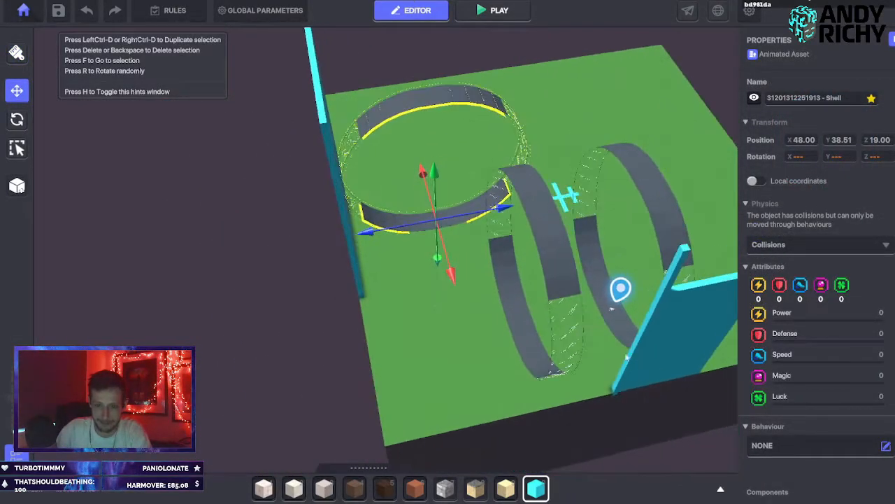
{"action": "left_click_drag", "start_coordinate": [479, 281], "coordinate": [541, 355]}
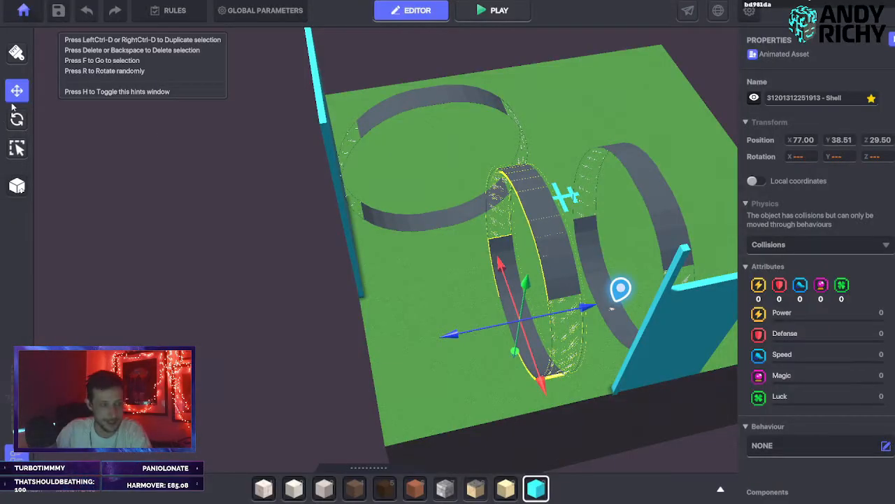
{"action": "right_click_drag", "start_coordinate": [445, 180], "coordinate": [372, 202]}
{"action": "left_click_drag", "start_coordinate": [517, 322], "coordinate": [538, 214]}
{"action": "scroll", "coordinate": [539, 214], "scroll_direction": "up", "scroll_amount": 4}
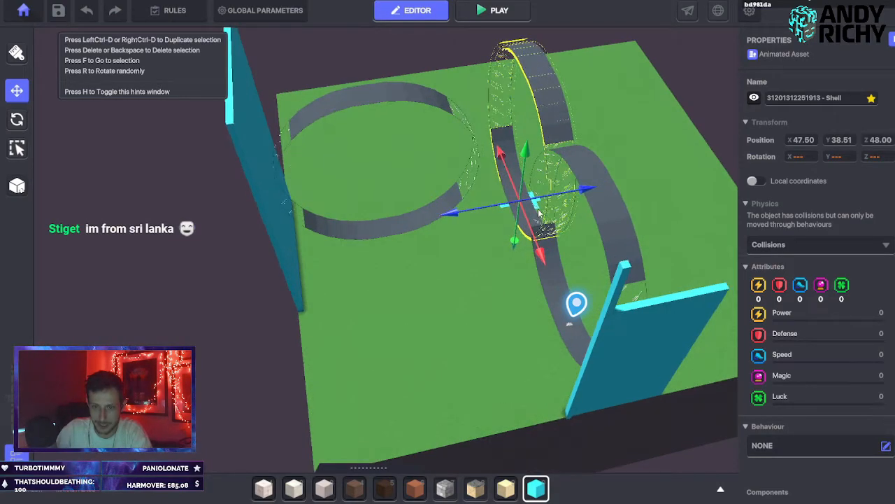
{"action": "right_click_drag", "start_coordinate": [436, 285], "coordinate": [539, 253]}
{"action": "left_click_drag", "start_coordinate": [518, 184], "coordinate": [524, 189]}
{"action": "right_click_drag", "start_coordinate": [518, 227], "coordinate": [643, 223]}
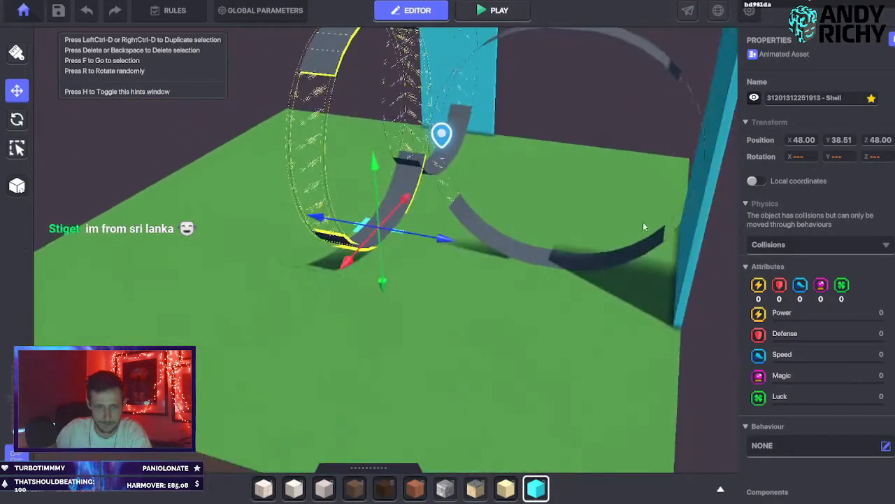
Rotate the ring a quarter turn about Y and move it over the blue ground strip to X 76, Z 19.
{"action": "left_click", "coordinate": [16, 118]}
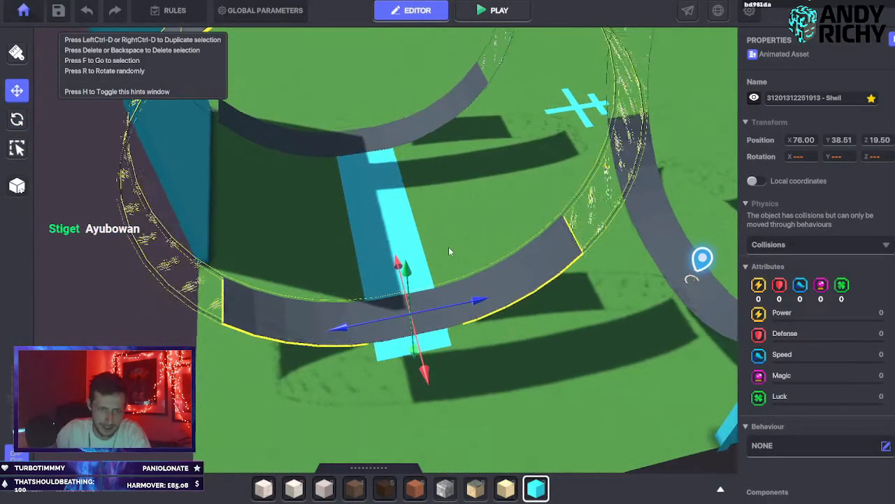
{"action": "scroll", "coordinate": [448, 247], "scroll_direction": "up", "scroll_amount": 2}
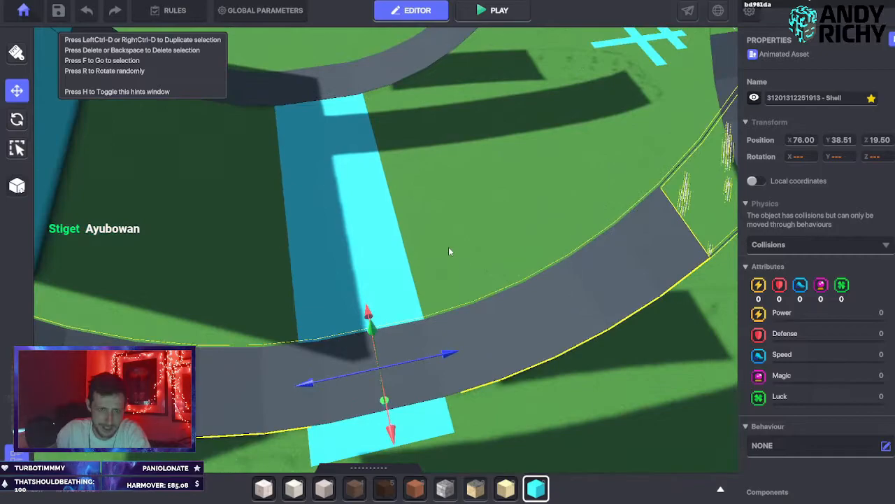
{"action": "left_click_drag", "start_coordinate": [450, 359], "coordinate": [445, 360]}
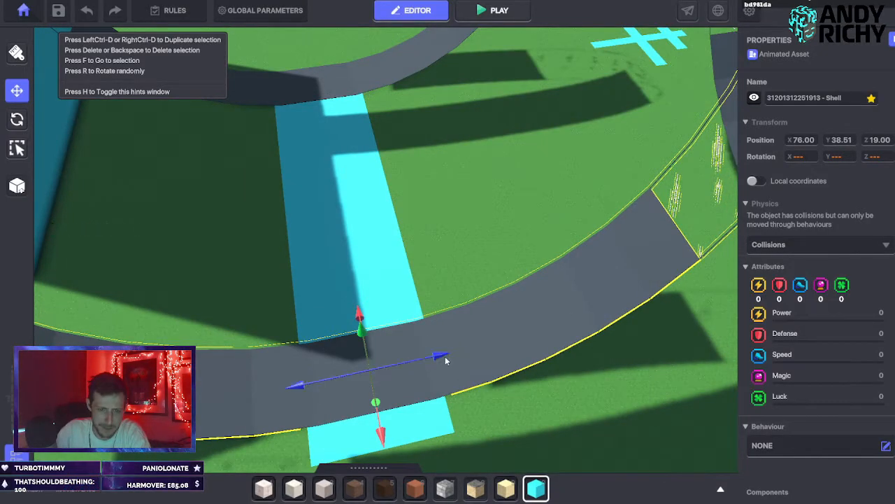
Straighten the angled ring so it crosses the blue strip and move it to X 74, Z 33.
{"action": "scroll", "coordinate": [422, 173], "scroll_direction": "down", "scroll_amount": 4}
{"action": "middle_click_drag", "start_coordinate": [423, 172], "coordinate": [375, 245]}
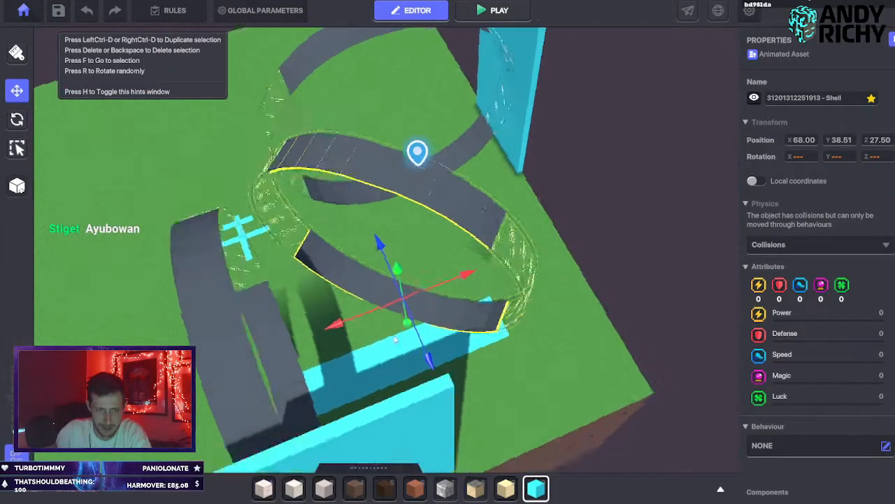
{"action": "right_click_drag", "start_coordinate": [395, 339], "coordinate": [350, 304]}
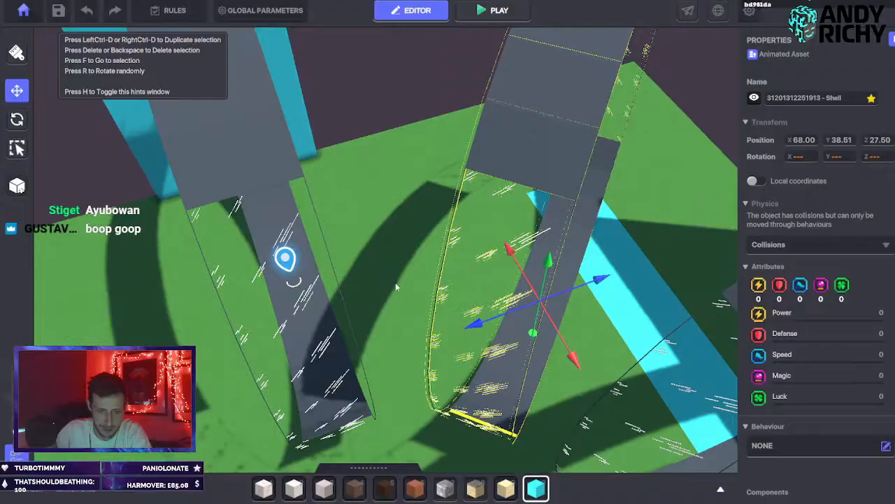
{"action": "right_click_drag", "start_coordinate": [395, 282], "coordinate": [379, 301]}
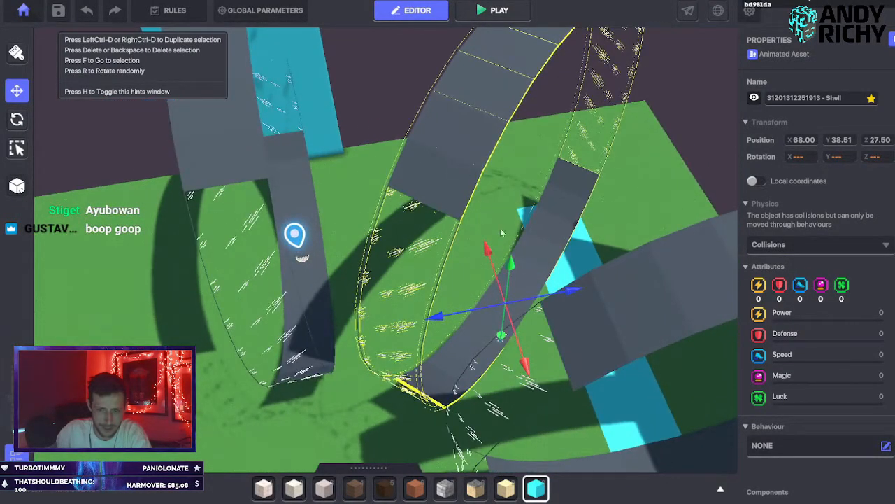
{"action": "left_click_drag", "start_coordinate": [532, 317], "coordinate": [466, 281]}
{"action": "key", "text": "r"}
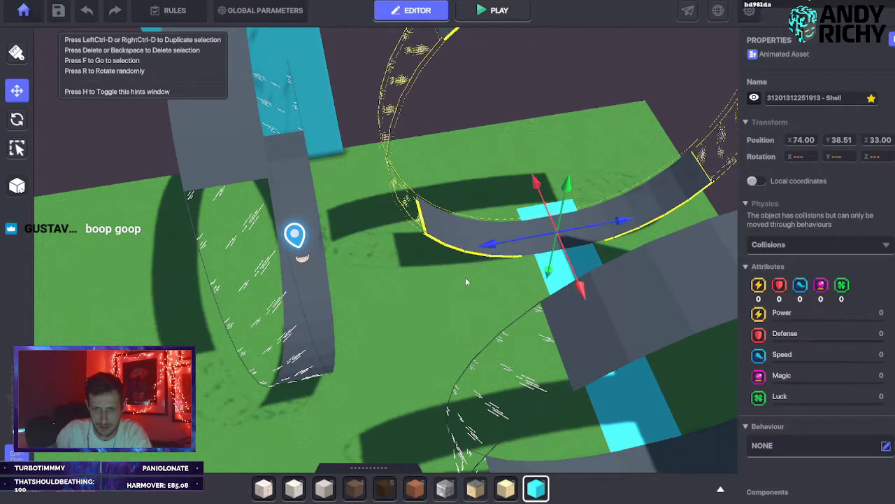
Rotate the ring a quarter turn about Y and slide it onto the ring at the spawn point, at X 76, Z 47.5.
{"action": "key", "text": "e"}
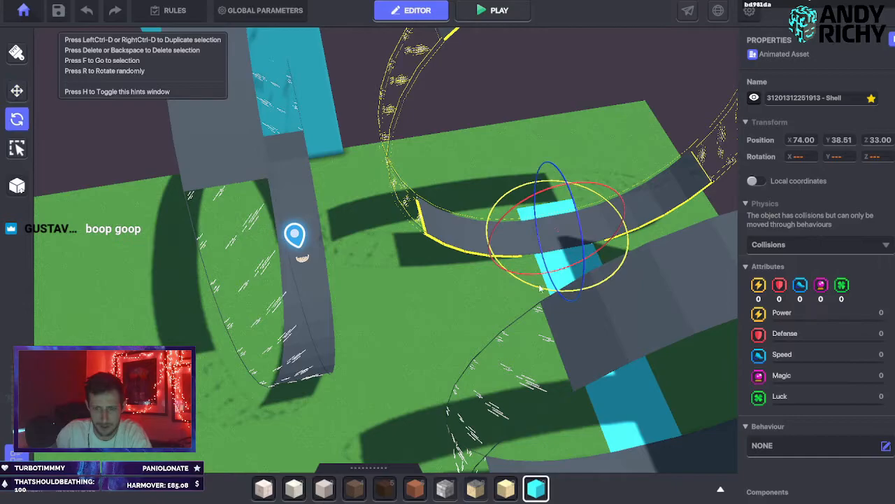
{"action": "left_click_drag", "start_coordinate": [557, 296], "coordinate": [696, 281]}
{"action": "key", "text": "w"}
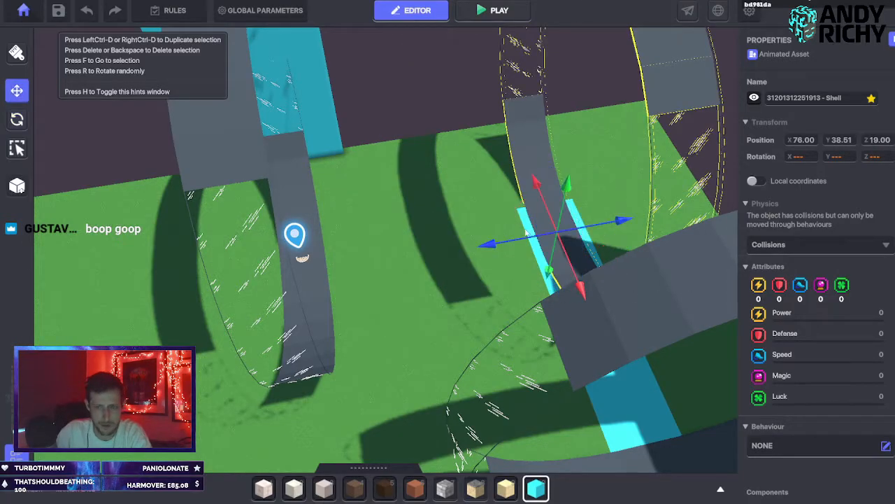
{"action": "left_click_drag", "start_coordinate": [607, 226], "coordinate": [380, 274]}
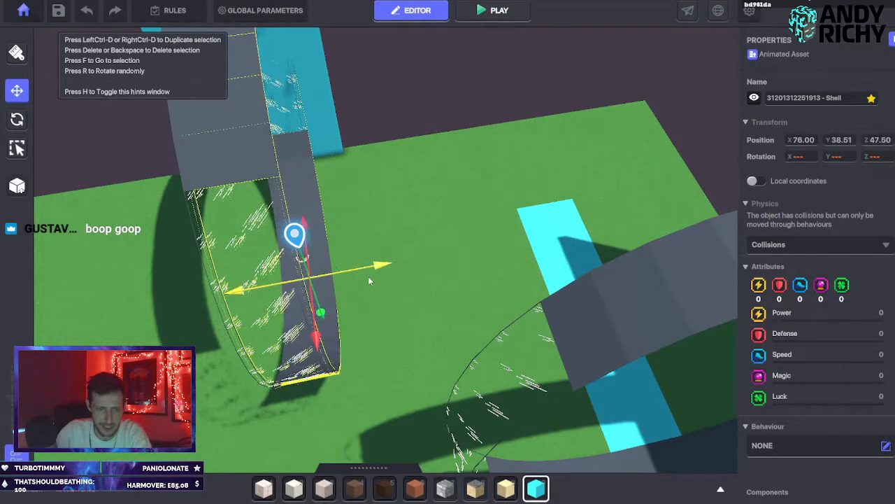
Rotate the single Shell at X 76, Z 43 slightly about Y to 180.75 and activate its Y rotation value.
{"action": "key", "text": "e"}
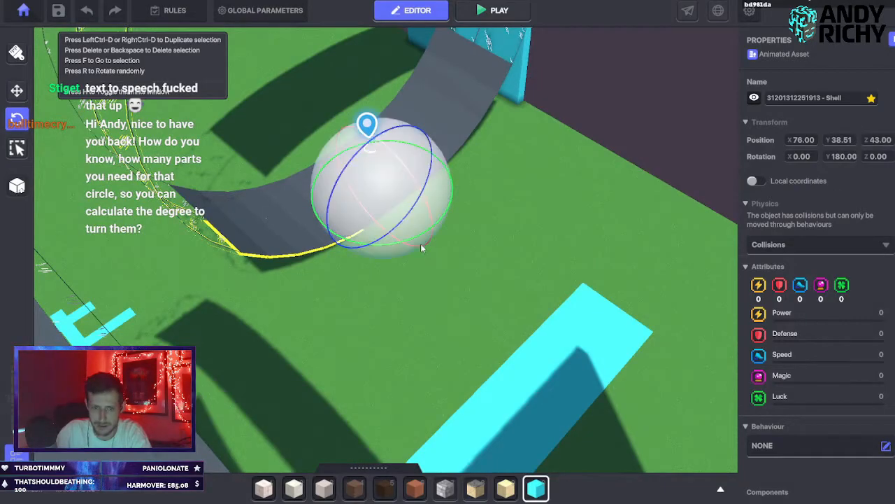
{"action": "left_click_drag", "start_coordinate": [415, 241], "coordinate": [412, 241]}
{"action": "right_click_drag", "start_coordinate": [413, 241], "coordinate": [503, 287]}
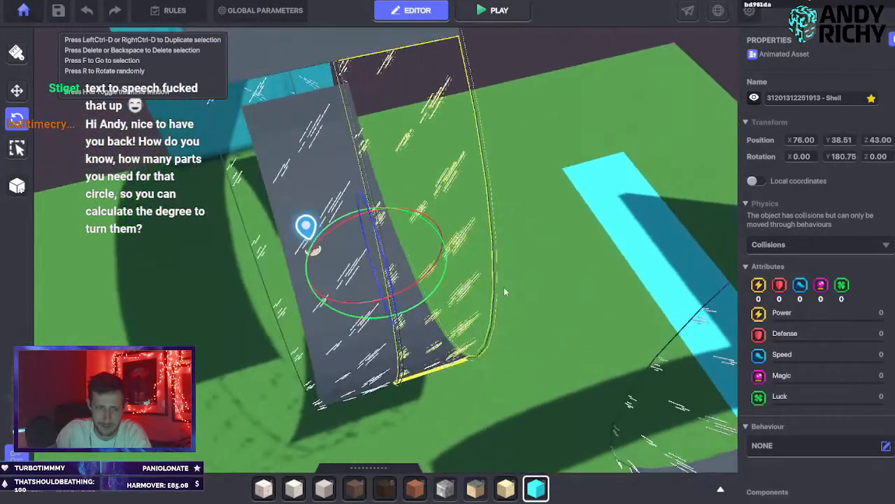
{"action": "right_click_drag", "start_coordinate": [638, 283], "coordinate": [412, 326]}
{"action": "left_click", "coordinate": [843, 156]}
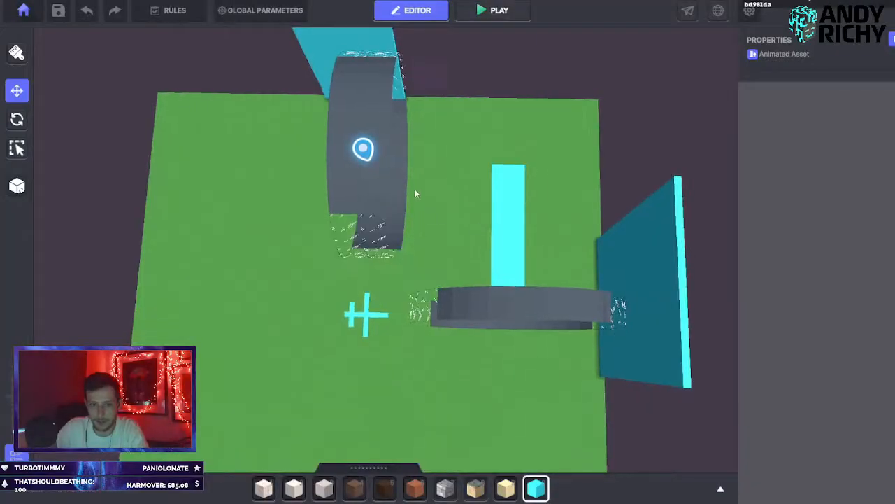
Inspect the ring at the spawn point, selecting its shells in turn to compare their rotations and the joint between them.
{"action": "scroll", "coordinate": [399, 179], "scroll_direction": "up", "scroll_amount": 3}
{"action": "right_click_drag", "start_coordinate": [423, 256], "coordinate": [446, 204]}
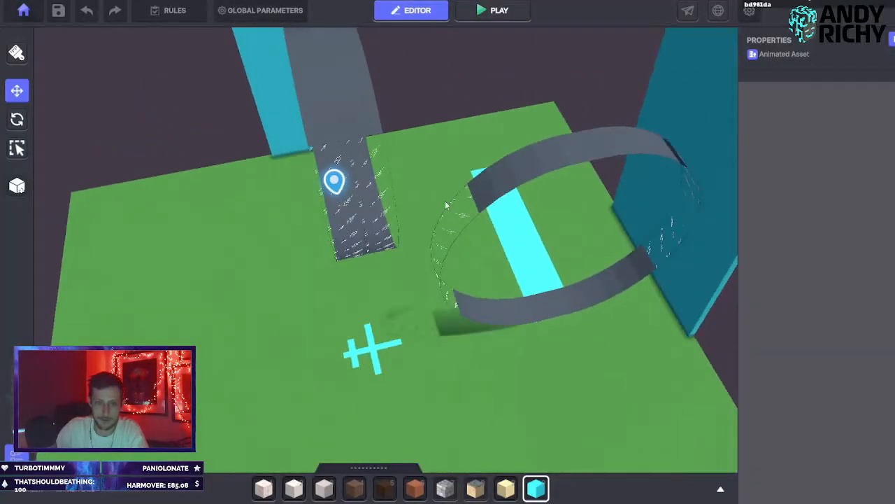
{"action": "scroll", "coordinate": [446, 204], "scroll_direction": "up", "scroll_amount": 3}
{"action": "middle_click_drag", "start_coordinate": [446, 205], "coordinate": [428, 305]}
{"action": "left_click", "coordinate": [343, 289]}
{"action": "scroll", "coordinate": [343, 272], "scroll_direction": "up", "scroll_amount": 2}
{"action": "right_click_drag", "start_coordinate": [496, 359], "coordinate": [347, 93]}
{"action": "scroll", "coordinate": [347, 94], "scroll_direction": "up", "scroll_amount": 3}
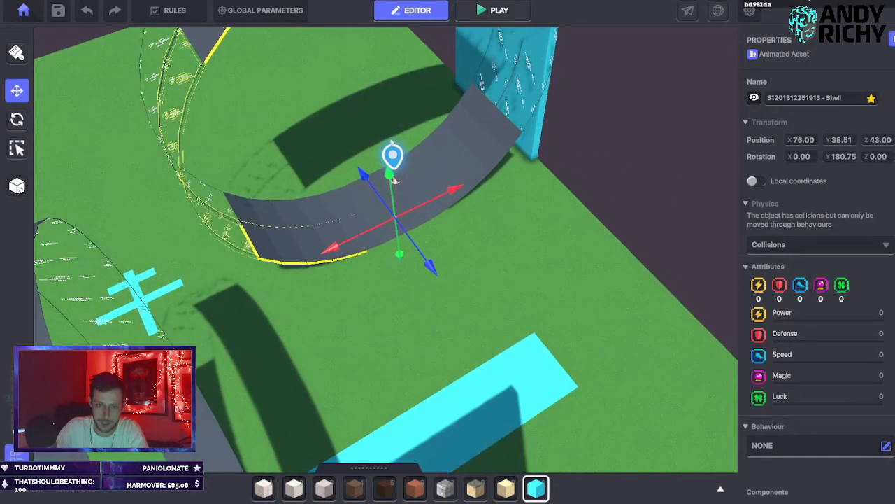
{"action": "left_click", "coordinate": [451, 174]}
{"action": "left_click", "coordinate": [313, 238]}
{"action": "left_click", "coordinate": [476, 180]}
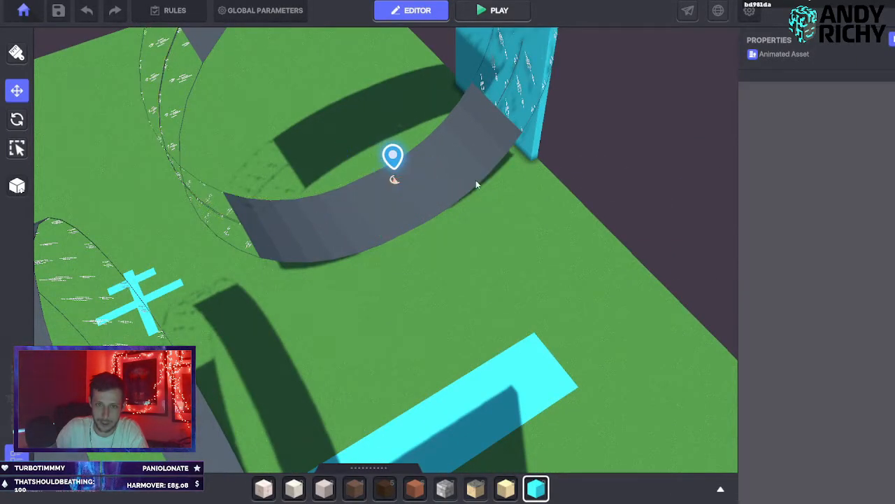
{"action": "left_click", "coordinate": [381, 259]}
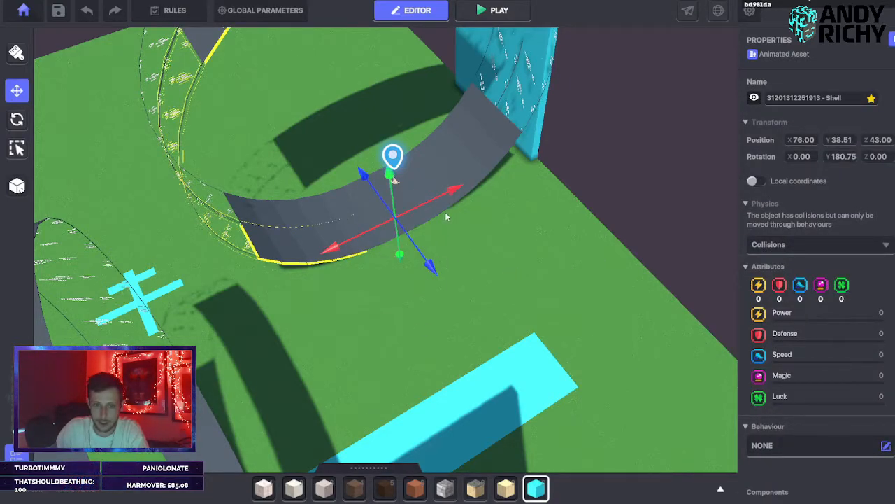
Select the ring's Shell with 0° Y rotation and move it along Z, away from the spawn point, to Z 32.5.
{"action": "left_click", "coordinate": [477, 166]}
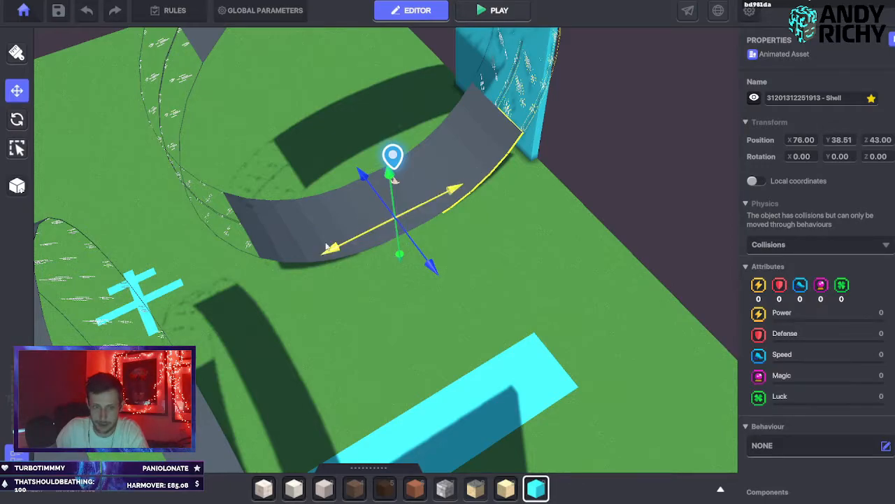
{"action": "left_click", "coordinate": [325, 247], "text": "shift"}
{"action": "left_click_drag", "start_coordinate": [399, 223], "coordinate": [422, 222]}
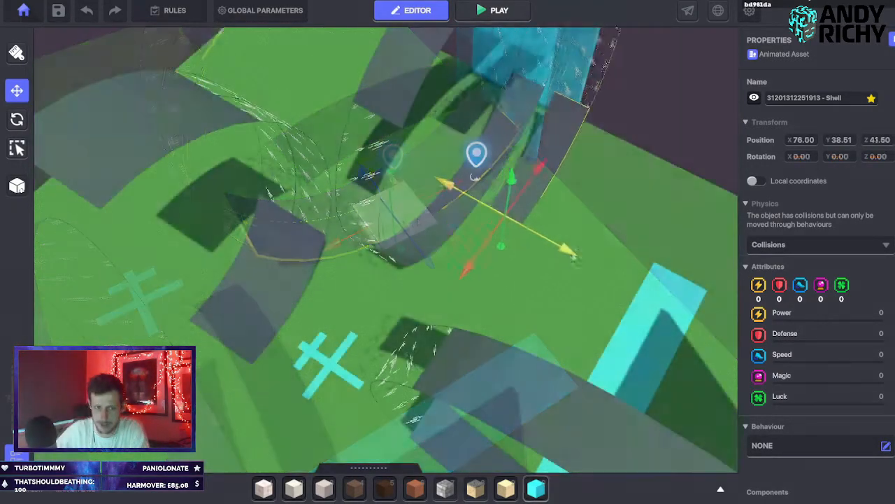
{"action": "left_click_drag", "start_coordinate": [576, 255], "coordinate": [634, 268]}
{"action": "right_click_drag", "start_coordinate": [340, 332], "coordinate": [399, 279]}
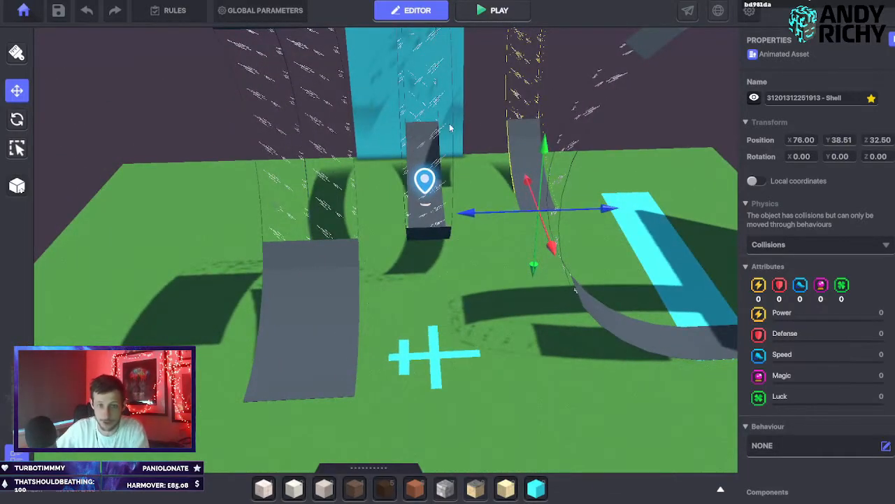
Select both shells of the ring at the spawn point, at X 76, Z 48, and delete them.
{"action": "right_click_drag", "start_coordinate": [446, 166], "coordinate": [417, 305]}
{"action": "left_click", "coordinate": [420, 268]}
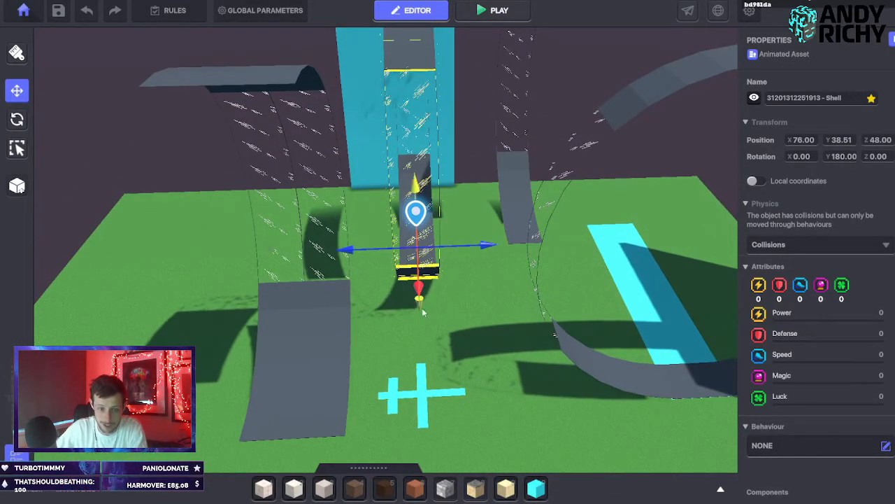
{"action": "right_click_drag", "start_coordinate": [443, 149], "coordinate": [475, 144]}
{"action": "left_click_drag", "start_coordinate": [464, 100], "coordinate": [379, 125]}
{"action": "left_click_drag", "start_coordinate": [352, 56], "coordinate": [465, 269]}
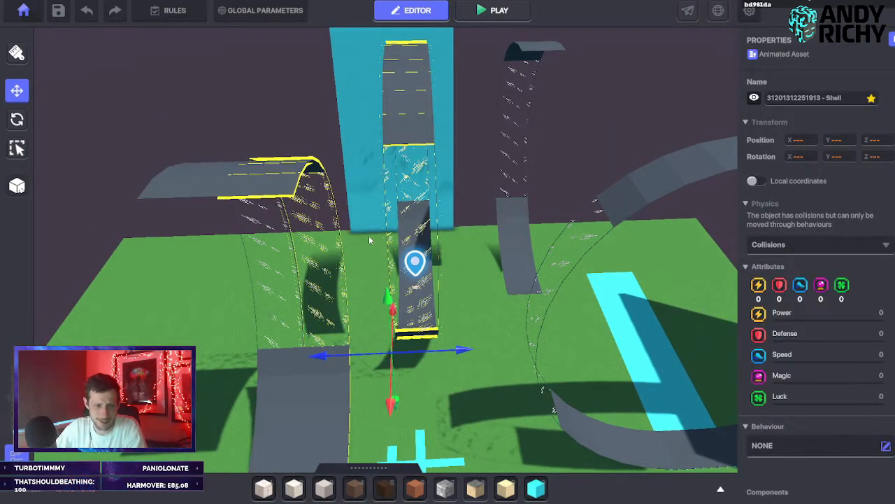
{"action": "scroll", "coordinate": [289, 243], "scroll_direction": "up", "scroll_amount": 5}
{"action": "middle_click_drag", "start_coordinate": [565, 240], "coordinate": [507, 239]}
{"action": "scroll", "coordinate": [505, 239], "scroll_direction": "down", "scroll_amount": 4}
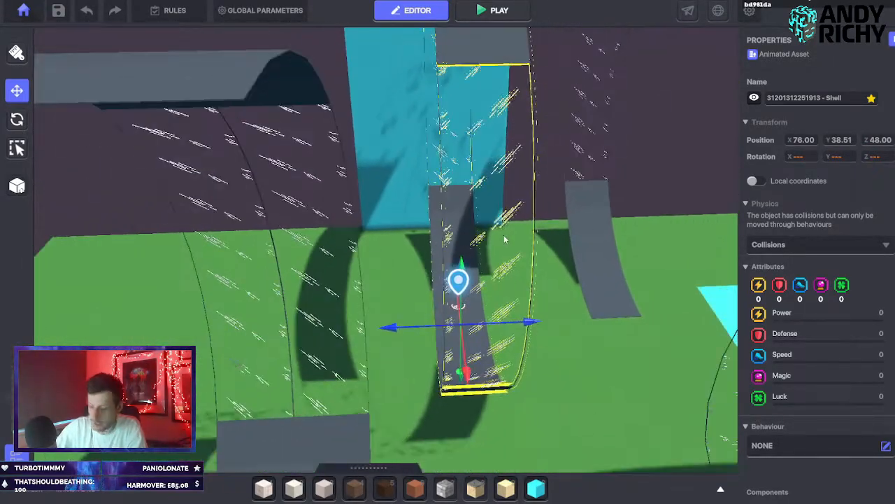
{"action": "key", "text": "Delete"}
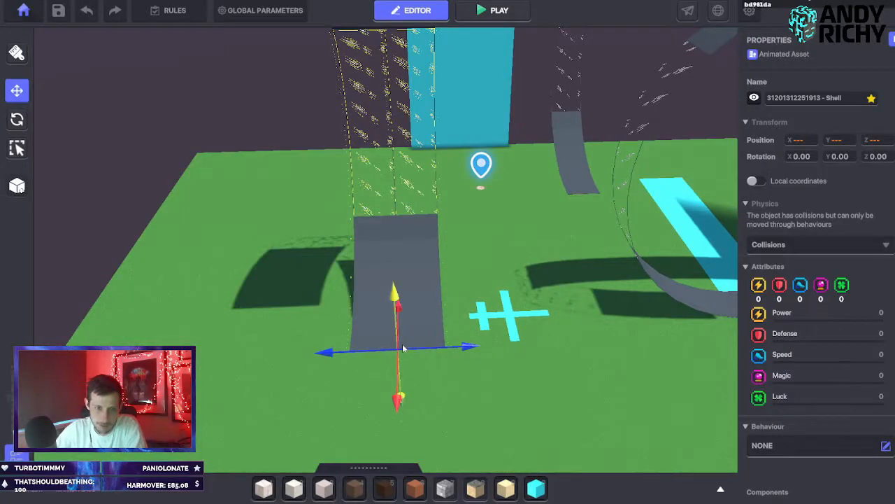
Rotate the duplicated side-by-side shells to 180° about Y and slide them along X to line up with the originals.
{"action": "left_click", "coordinate": [17, 119]}
{"action": "left_click_drag", "start_coordinate": [328, 356], "coordinate": [468, 355]}
{"action": "left_click", "coordinate": [14, 92]}
{"action": "left_click_drag", "start_coordinate": [394, 336], "coordinate": [393, 343]}
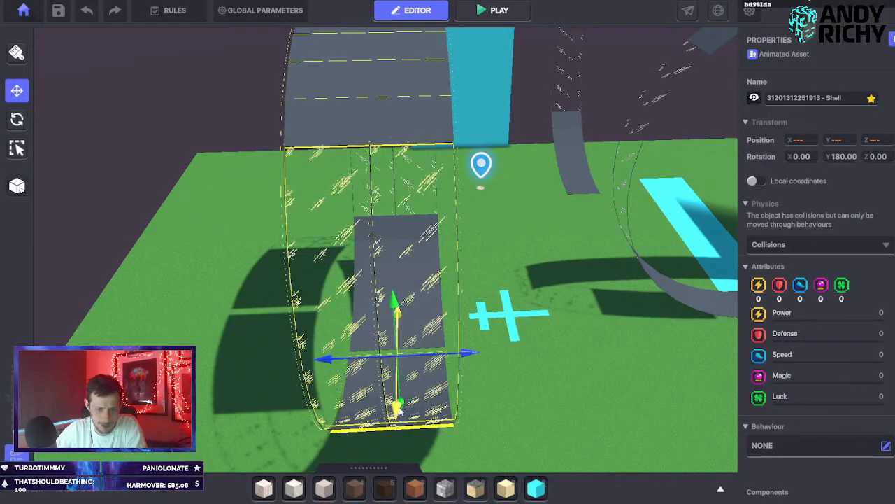
{"action": "left_click_drag", "start_coordinate": [400, 411], "coordinate": [398, 407]}
Examine the gap between the neighbouring shells, including the Shell turned 10° about Y, from several angles.
{"action": "right_click_drag", "start_coordinate": [398, 407], "coordinate": [494, 377]}
{"action": "scroll", "coordinate": [534, 385], "scroll_direction": "up", "scroll_amount": 5}
{"action": "scroll", "coordinate": [535, 382], "scroll_direction": "up", "scroll_amount": 3}
{"action": "scroll", "coordinate": [494, 377], "scroll_direction": "down", "scroll_amount": 4}
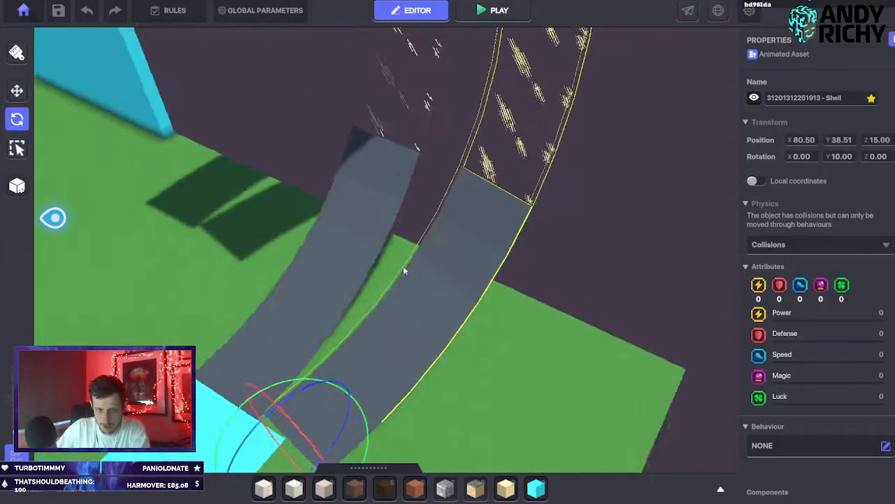
{"action": "right_click_drag", "start_coordinate": [403, 270], "coordinate": [444, 378]}
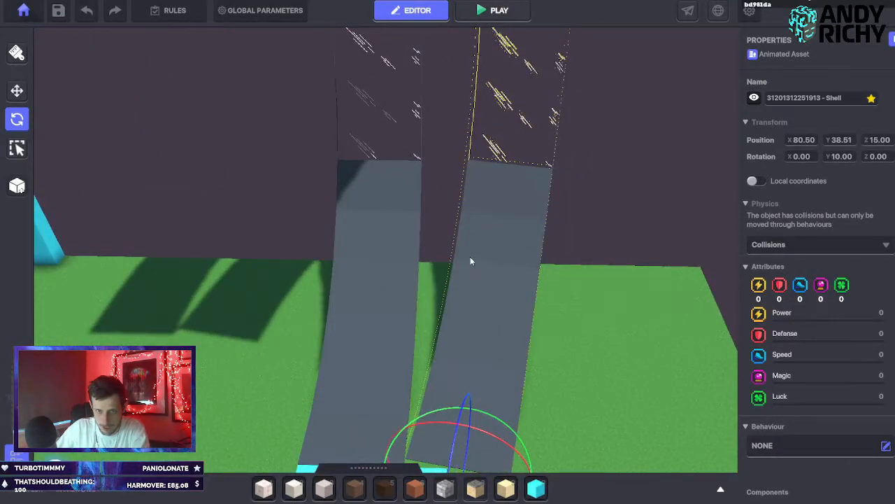
{"action": "scroll", "coordinate": [470, 257], "scroll_direction": "down", "scroll_amount": 5}
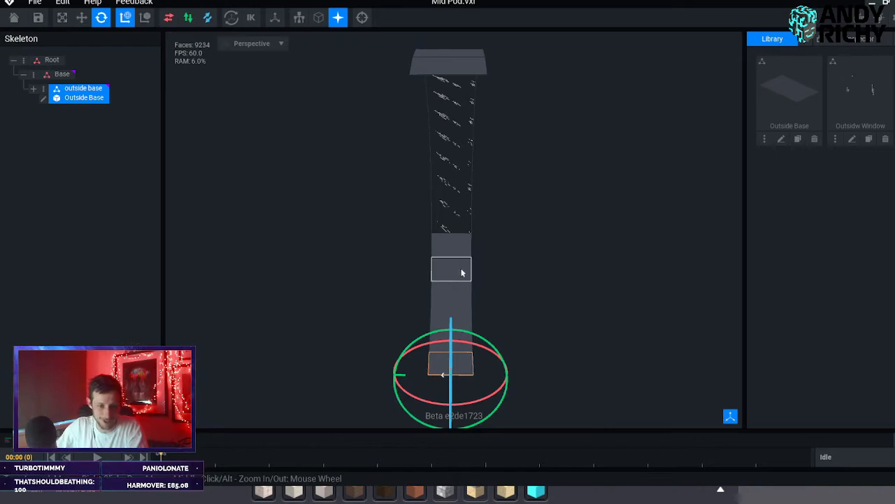
Switch to VoxEdit, leave the open model and reopen Mid Pod.vxr from the Animator's recent files.
{"action": "right_click_drag", "start_coordinate": [466, 267], "coordinate": [492, 276]}
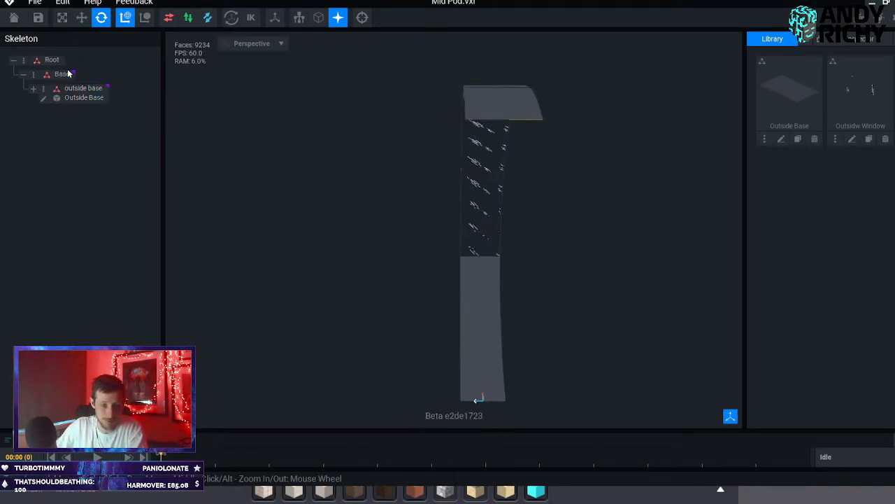
{"action": "left_click", "coordinate": [65, 75]}
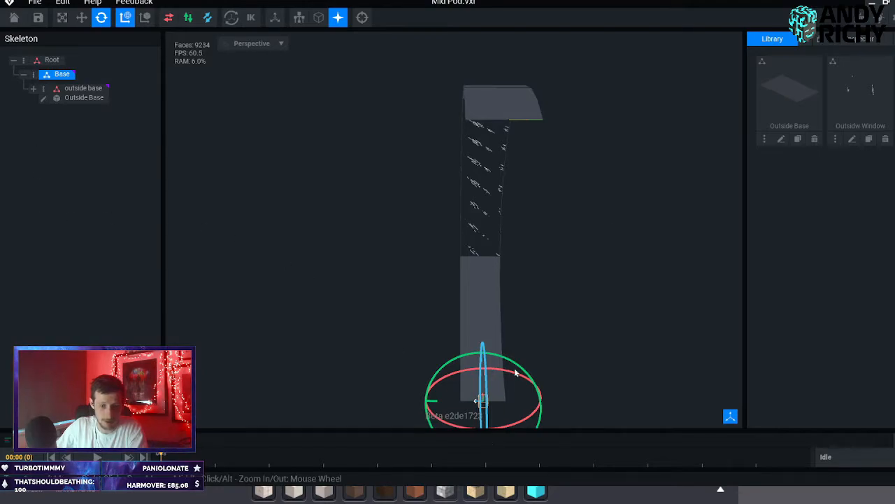
{"action": "left_click", "coordinate": [21, 19]}
{"action": "left_click", "coordinate": [353, 176]}
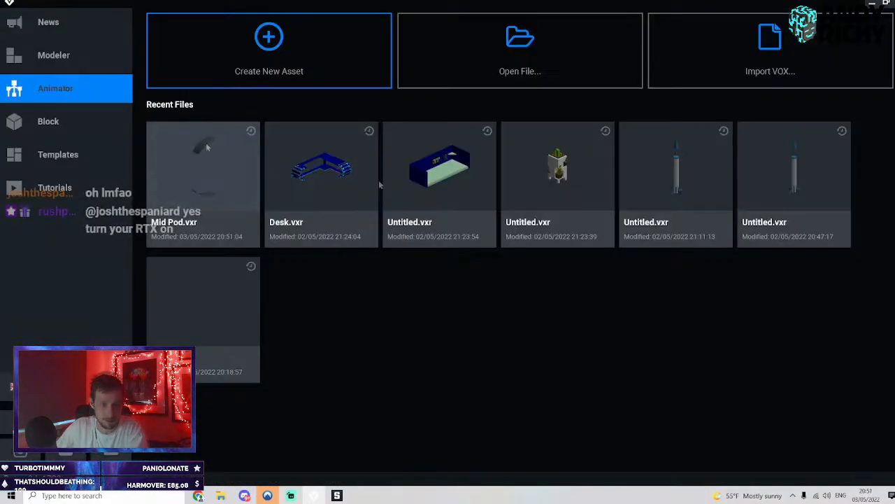
{"action": "left_click", "coordinate": [204, 144]}
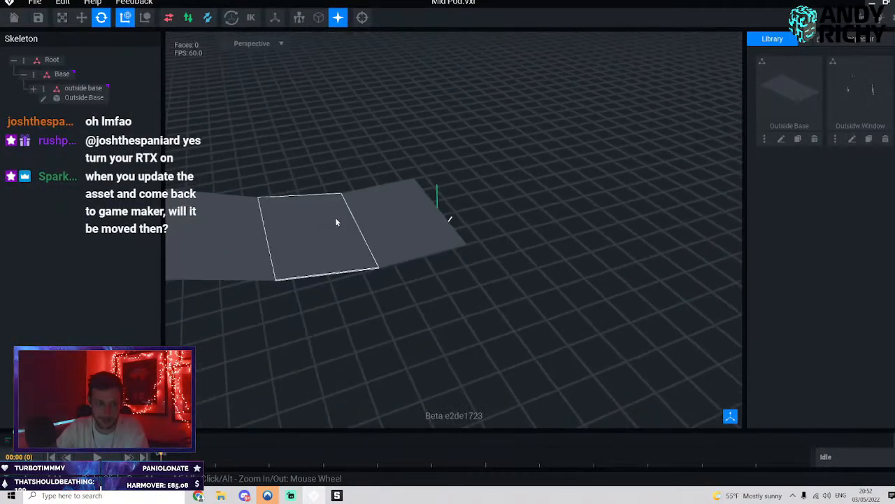
Insert a Point node under Base so that it becomes the parent of the outside base chain.
{"action": "right_click", "coordinate": [36, 77]}
{"action": "left_click", "coordinate": [72, 91]}
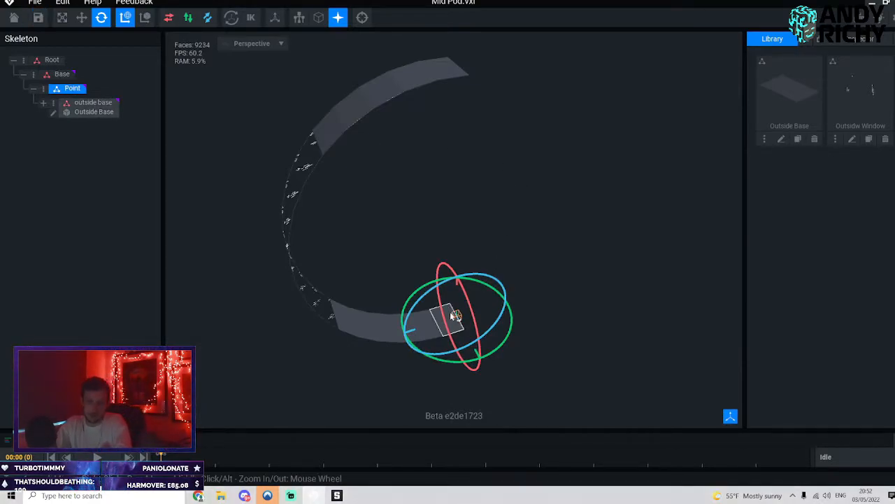
{"action": "right_click_drag", "start_coordinate": [323, 283], "coordinate": [370, 286]}
{"action": "left_click", "coordinate": [430, 369]}
Add a node named test under Point and assign the Outside Base model to it.
{"action": "left_click", "coordinate": [54, 105]}
{"action": "left_click", "coordinate": [43, 105]}
{"action": "left_click", "coordinate": [43, 104]}
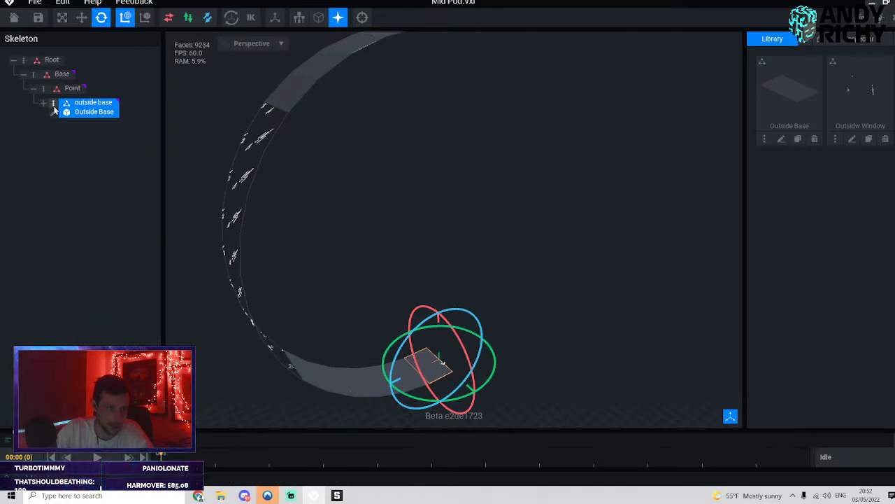
{"action": "left_click", "coordinate": [53, 105]}
{"action": "left_click", "coordinate": [110, 126]}
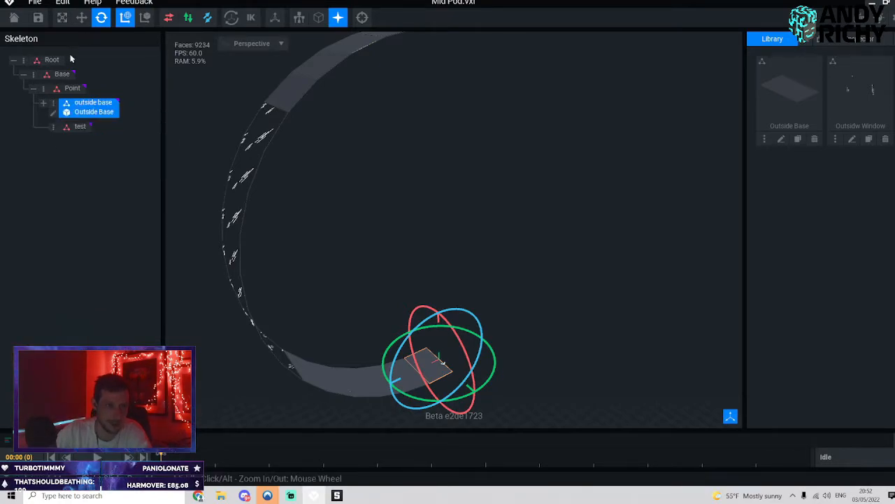
{"action": "left_click", "coordinate": [79, 127]}
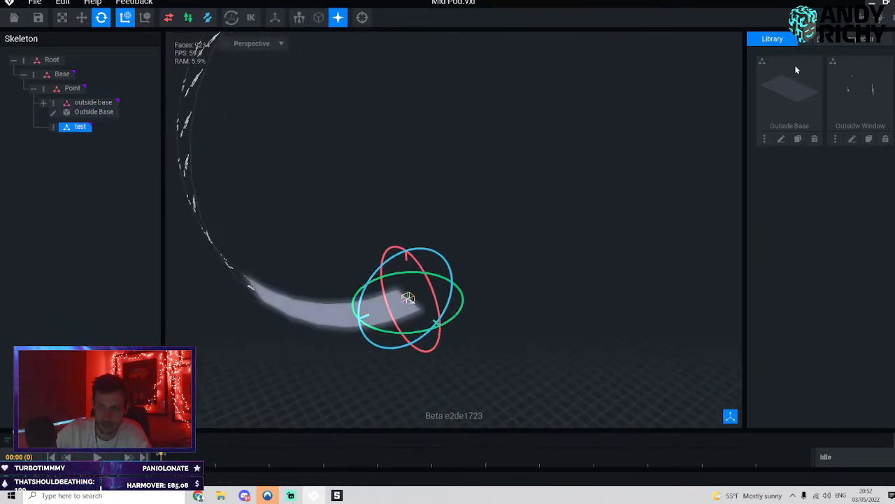
{"action": "left_click_drag", "start_coordinate": [796, 85], "coordinate": [77, 132]}
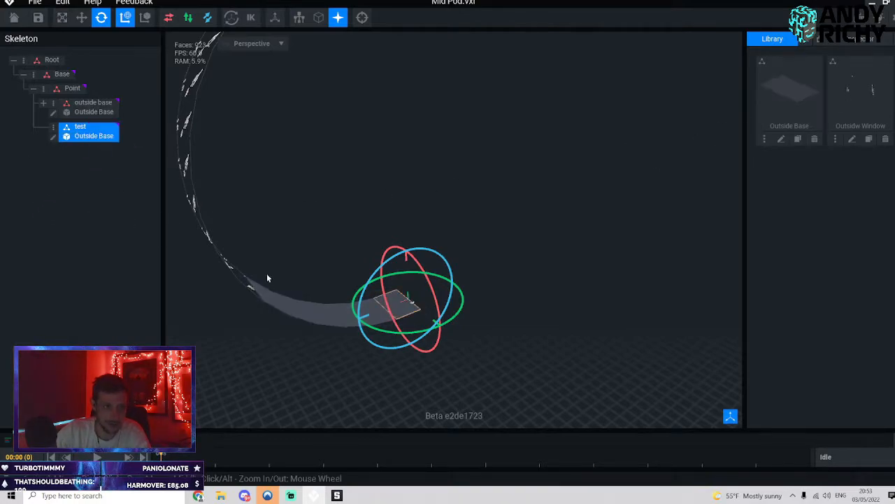
Move the test panel clear of the shell, offset a child panel test1 by 96 along X and tilt it at the joint.
{"action": "key", "text": "w"}
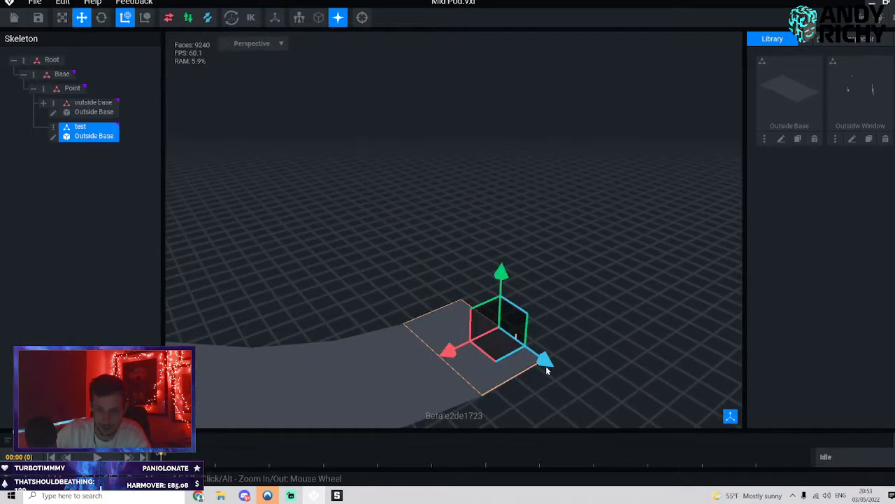
{"action": "left_click", "coordinate": [612, 424]}
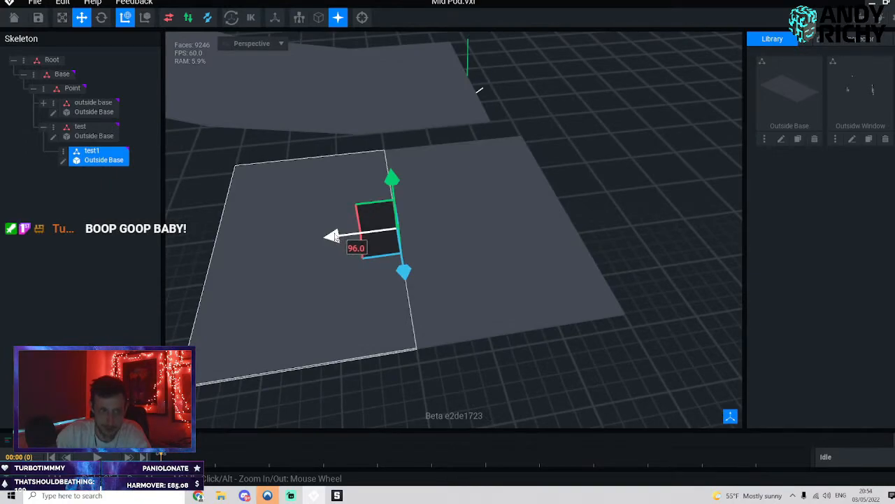
{"action": "left_click", "coordinate": [105, 19]}
{"action": "mouse_move", "coordinate": [434, 196]}
{"action": "left_mouse_down"}
{"action": "mouse_move", "coordinate": [451, 201]}
{"action": "mouse_move", "coordinate": [444, 200]}
{"action": "left_mouse_up"}
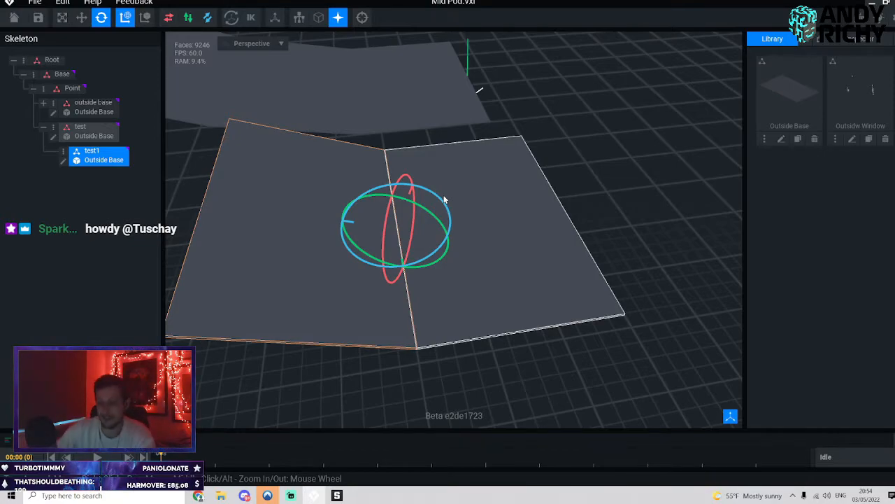
{"action": "right_click_drag", "start_coordinate": [544, 242], "coordinate": [500, 284]}
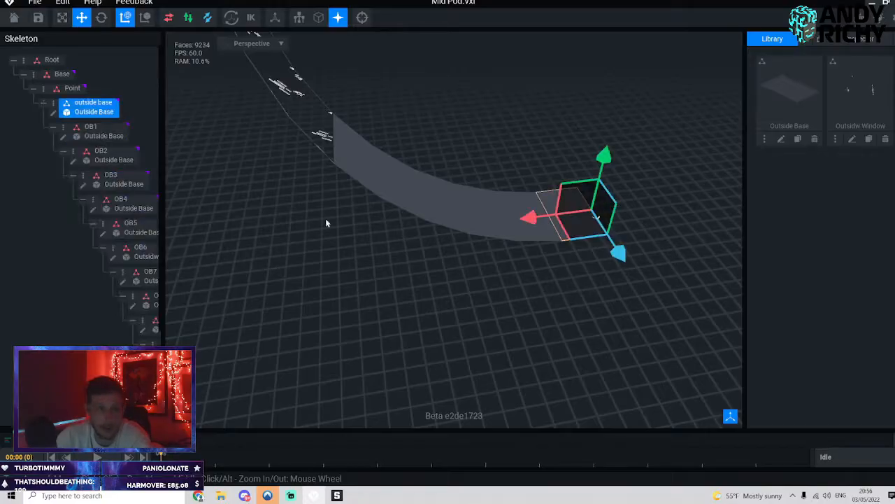
Clone the Outside Base model in the library under the name dot.
{"action": "left_click", "coordinate": [798, 139]}
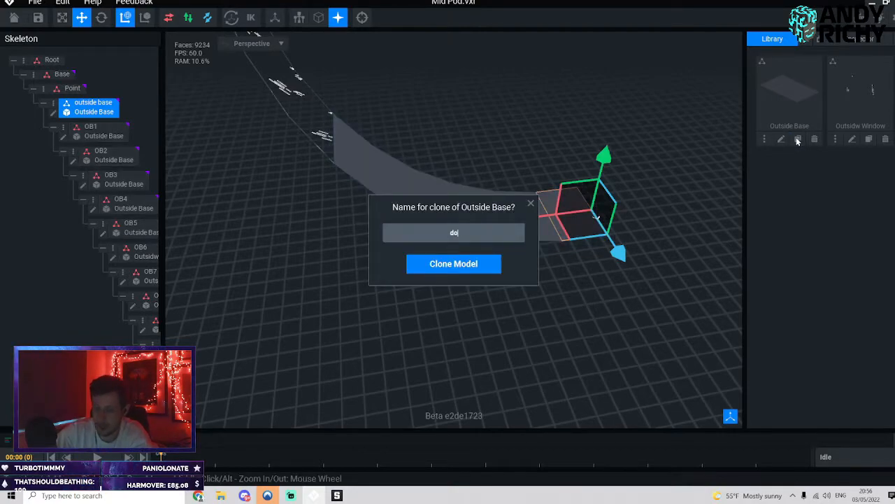
{"action": "key", "text": "Return"}
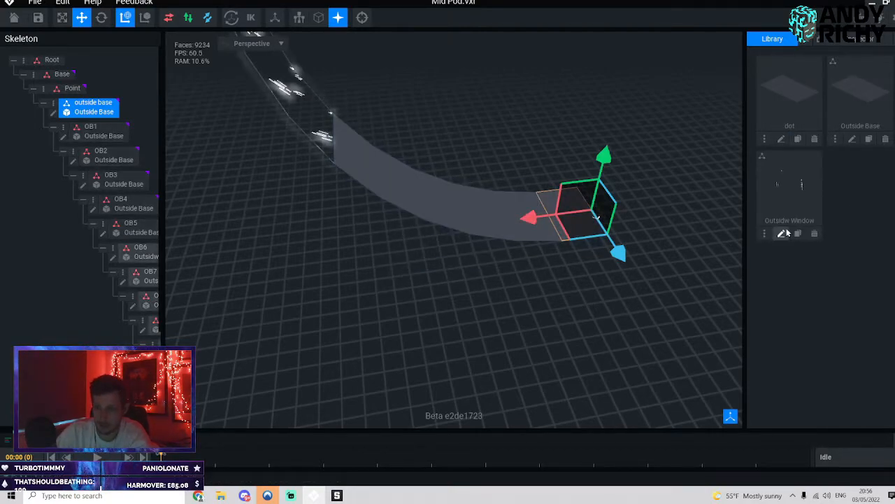
Open the Outsidw Window model for editing and resize it to 1 × 1 × 1 voxels.
{"action": "left_click", "coordinate": [784, 232]}
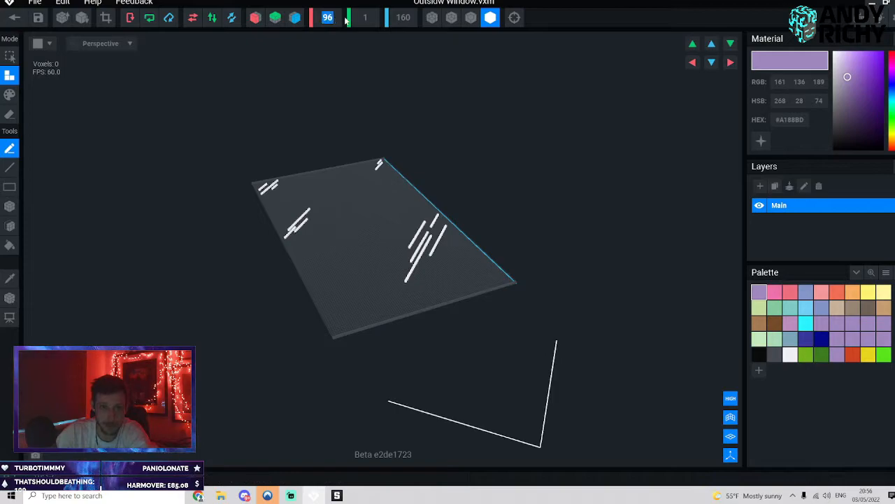
{"action": "type", "text": "1"}
{"action": "left_click", "coordinate": [365, 19]}
{"action": "left_click", "coordinate": [405, 20]}
{"action": "type", "text": "1"}
{"action": "key", "text": "Return"}
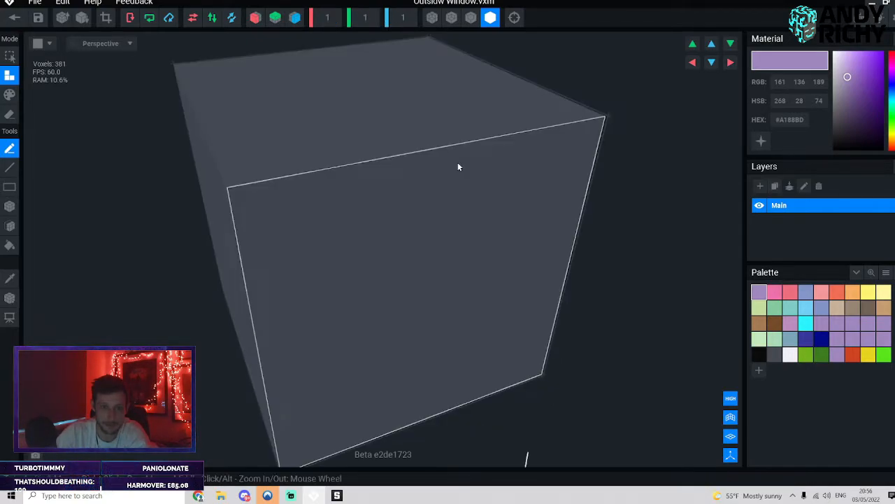
Fill the single voxel with off-white #F3EFF5 and shift the Point node carrying that model to 1.0 along X.
{"action": "left_click", "coordinate": [790, 355]}
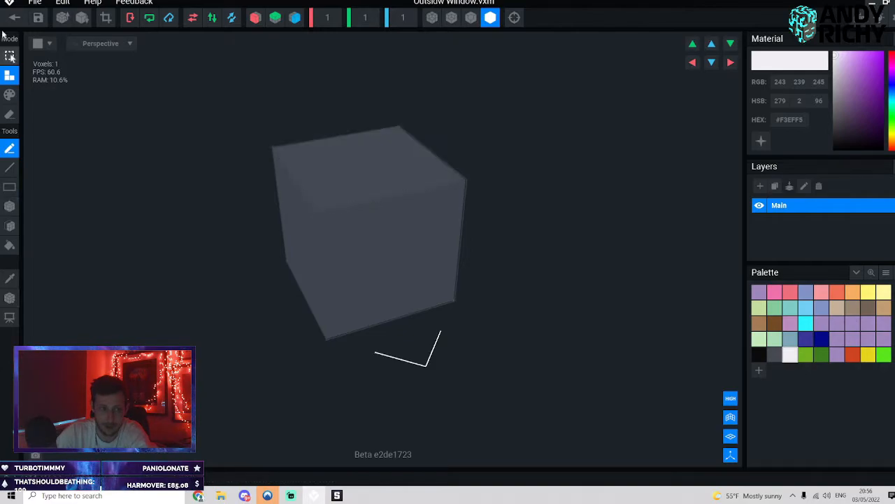
{"action": "left_click", "coordinate": [9, 244]}
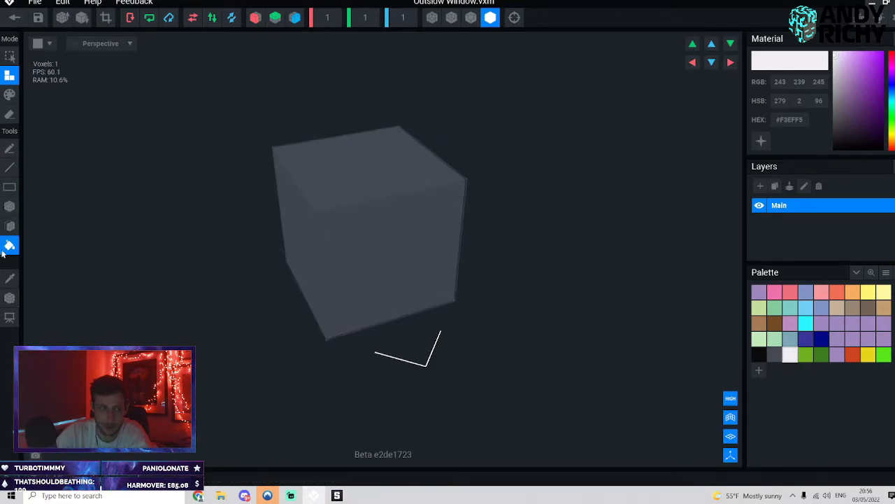
{"action": "left_click", "coordinate": [376, 243]}
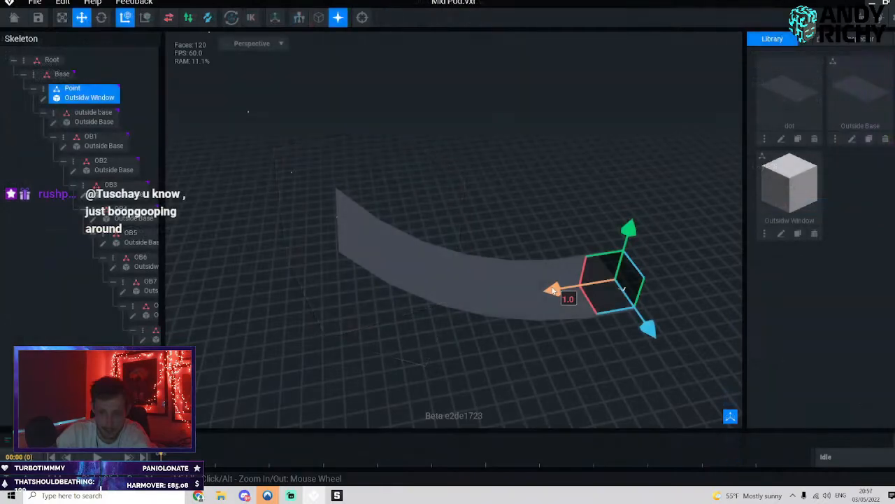
{"action": "left_click_drag", "start_coordinate": [553, 291], "coordinate": [552, 290]}
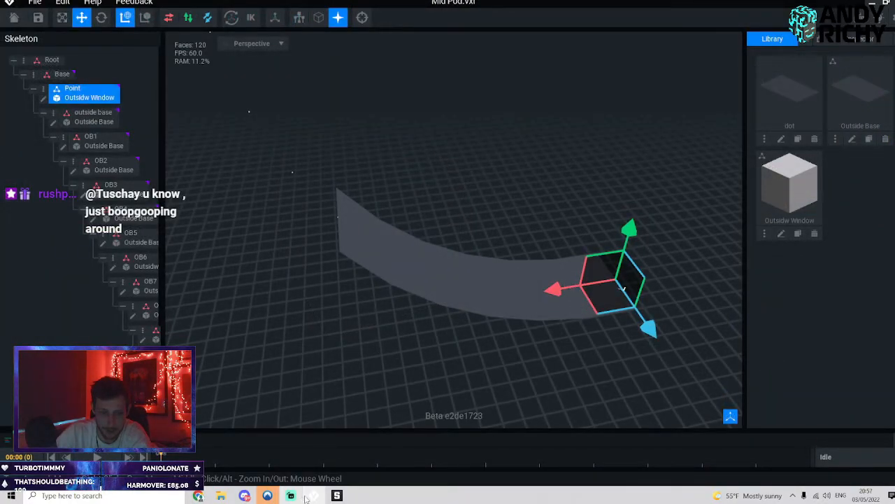
{"action": "left_click", "coordinate": [337, 495]}
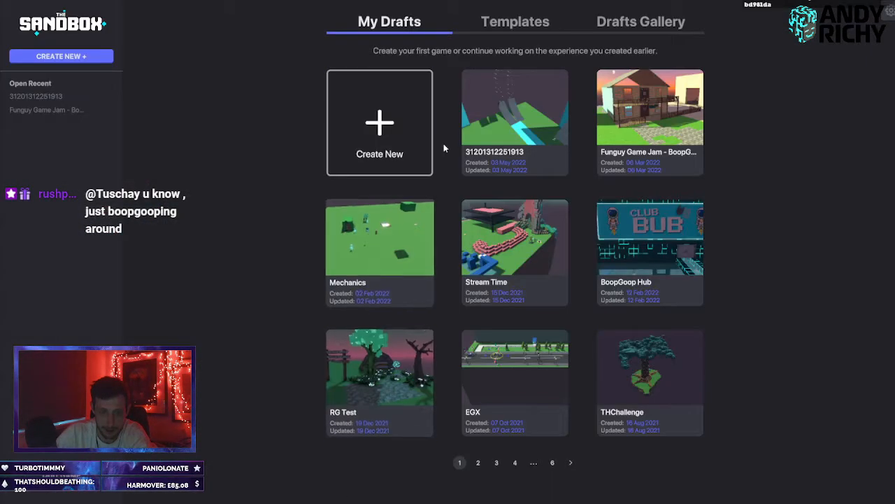
{"action": "left_click", "coordinate": [490, 133]}
Lay staggered strips of Sky Blue Crayola blocks on the ground from the cross marker past the spawn shell to the map edge.
{"action": "left_click", "coordinate": [523, 374]}
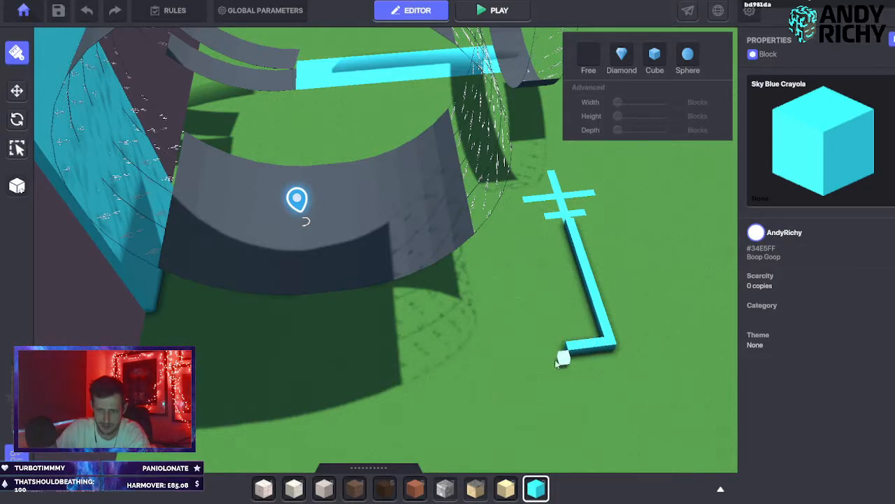
{"action": "left_click_drag", "start_coordinate": [533, 368], "coordinate": [524, 366]}
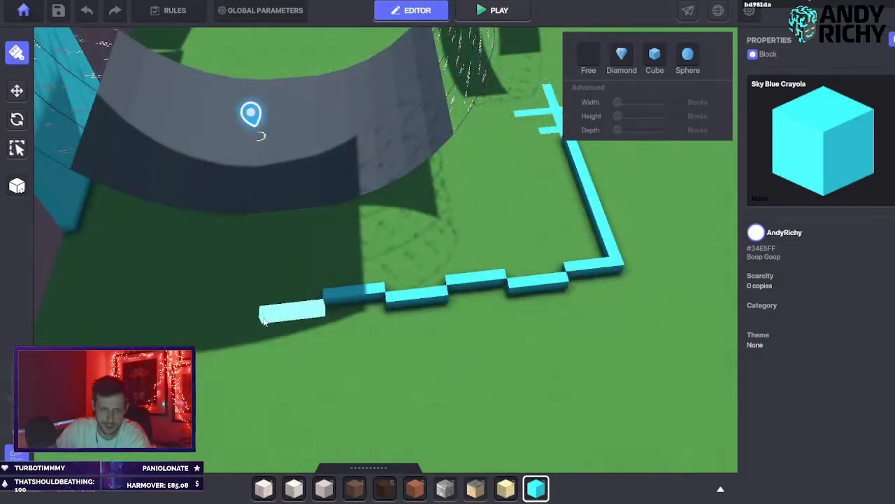
{"action": "left_click_drag", "start_coordinate": [264, 318], "coordinate": [262, 318]}
{"action": "middle_click_drag", "start_coordinate": [329, 286], "coordinate": [516, 270]}
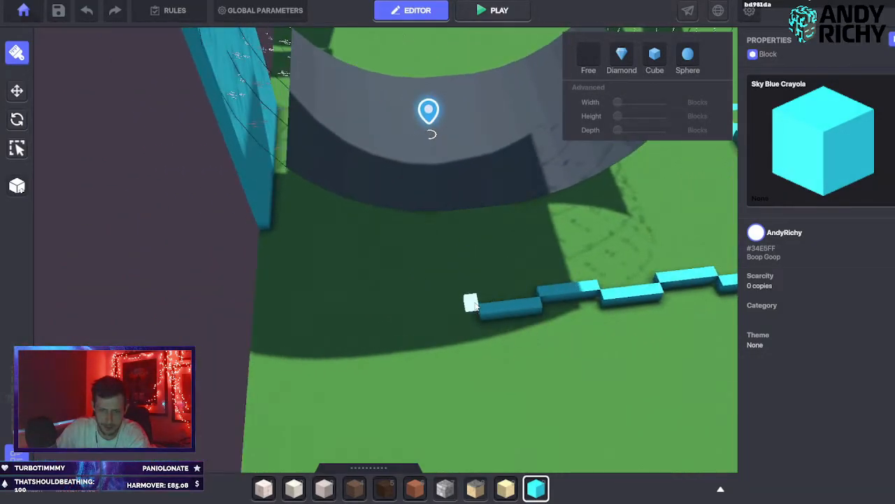
{"action": "left_click_drag", "start_coordinate": [470, 305], "coordinate": [411, 313]}
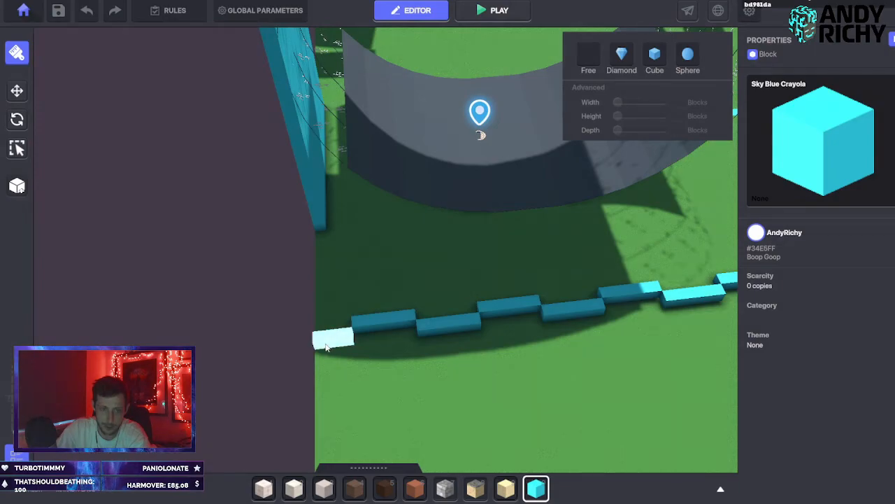
{"action": "left_click_drag", "start_coordinate": [327, 347], "coordinate": [324, 346]}
Continue the staggered Sky Blue Crayola block strips along the shell's edge, marking the remaining distance with single blocks.
{"action": "middle_click_drag", "start_coordinate": [353, 215], "coordinate": [336, 291]}
{"action": "scroll", "coordinate": [305, 220], "scroll_direction": "down", "scroll_amount": 2}
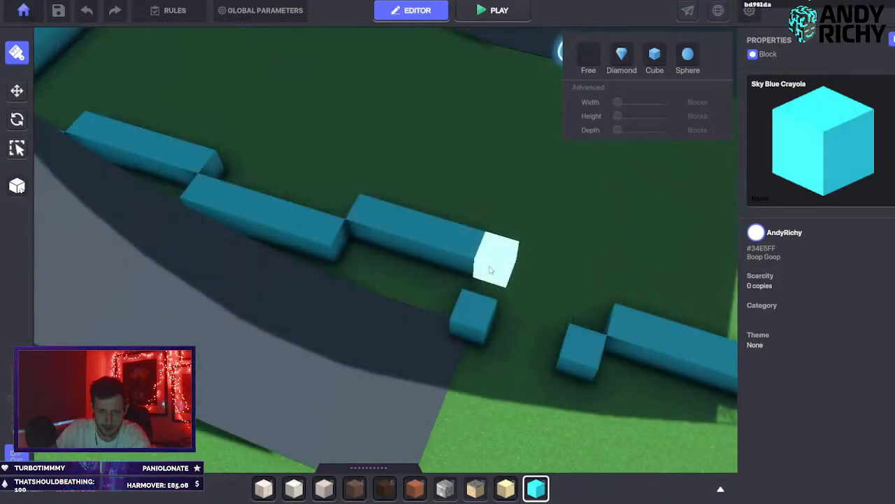
{"action": "middle_click_drag", "start_coordinate": [495, 256], "coordinate": [266, 300]}
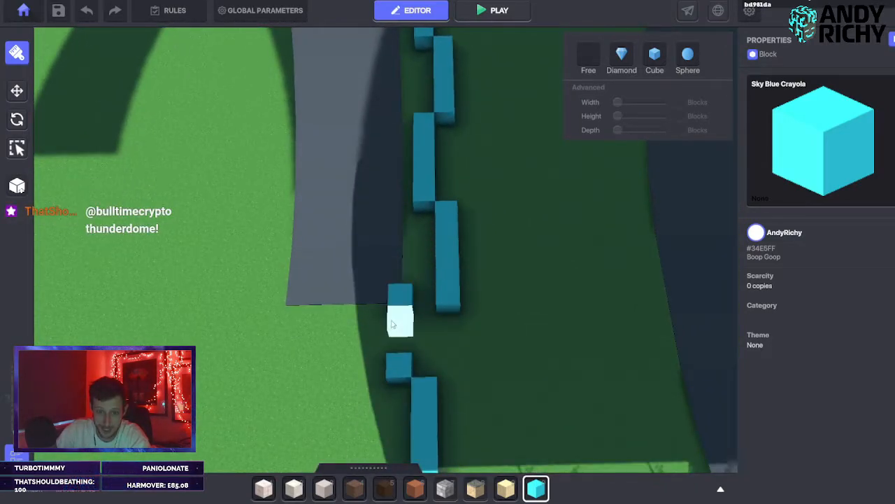
{"action": "middle_click_drag", "start_coordinate": [394, 324], "coordinate": [519, 300]}
{"action": "scroll", "coordinate": [523, 273], "scroll_direction": "up", "scroll_amount": 1}
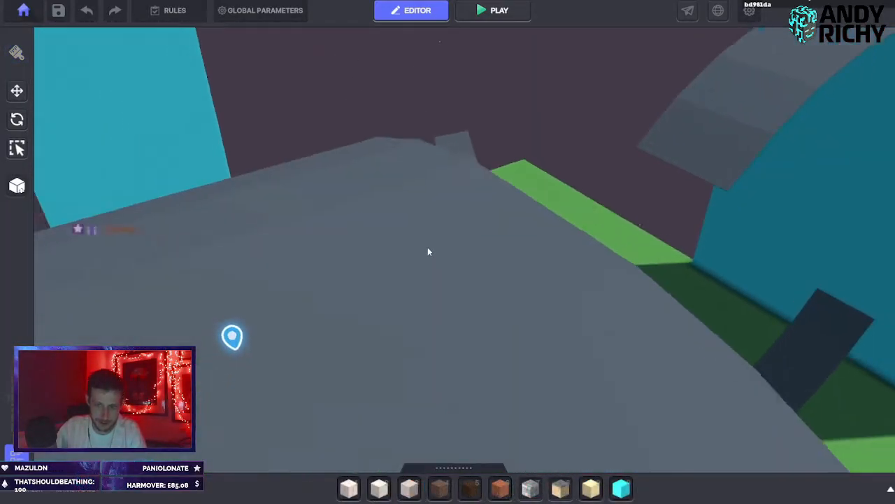
Select all the Shell assets around the spawn point and delete them from the scene.
{"action": "middle_click_drag", "start_coordinate": [427, 247], "coordinate": [459, 318]}
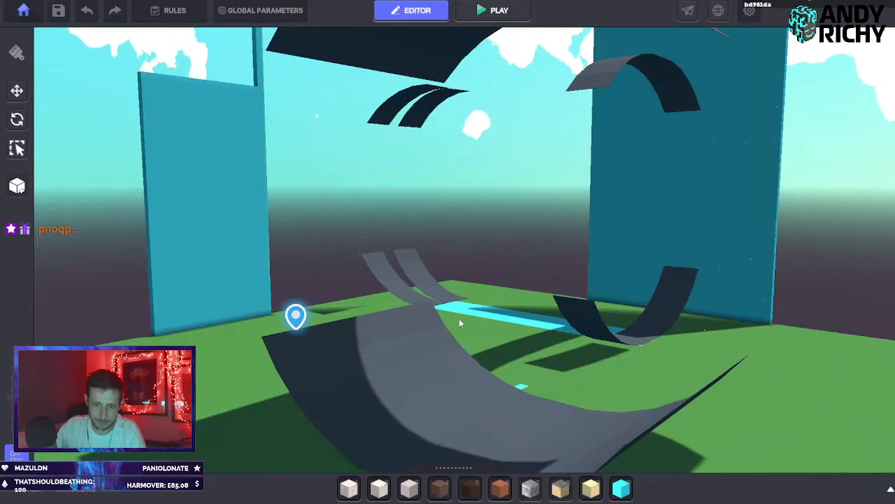
{"action": "left_click", "coordinate": [407, 370]}
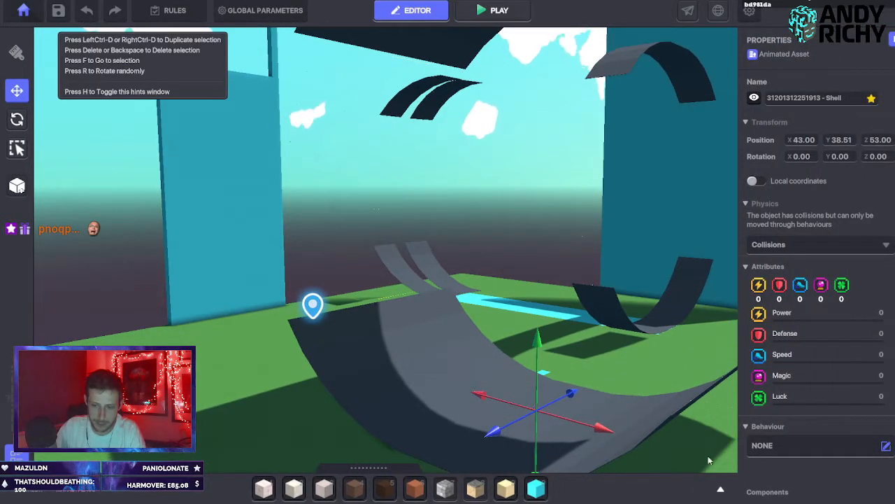
{"action": "left_click", "coordinate": [588, 341]}
{"action": "scroll", "coordinate": [589, 343], "scroll_direction": "down", "scroll_amount": 2}
{"action": "left_click_drag", "start_coordinate": [647, 473], "coordinate": [406, 251]}
{"action": "key", "text": "Delete"}
Place a new Shell asset from the favourites in the asset library beside the spawn point.
{"action": "left_click", "coordinate": [720, 489]}
{"action": "left_click", "coordinate": [389, 253]}
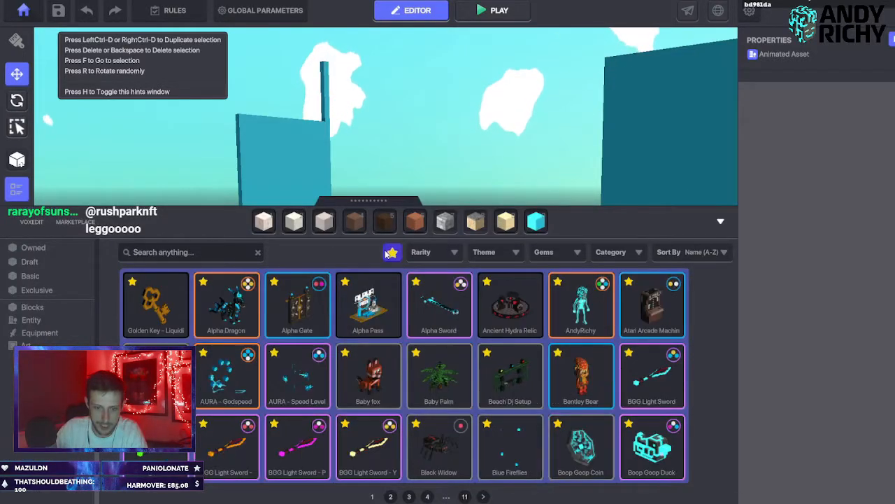
{"action": "left_click", "coordinate": [408, 496]}
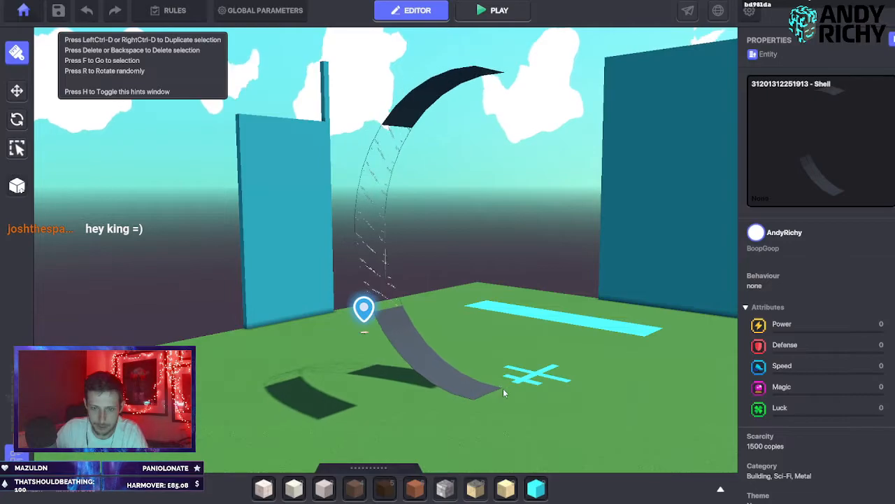
{"action": "right_click_drag", "start_coordinate": [498, 398], "coordinate": [388, 321]}
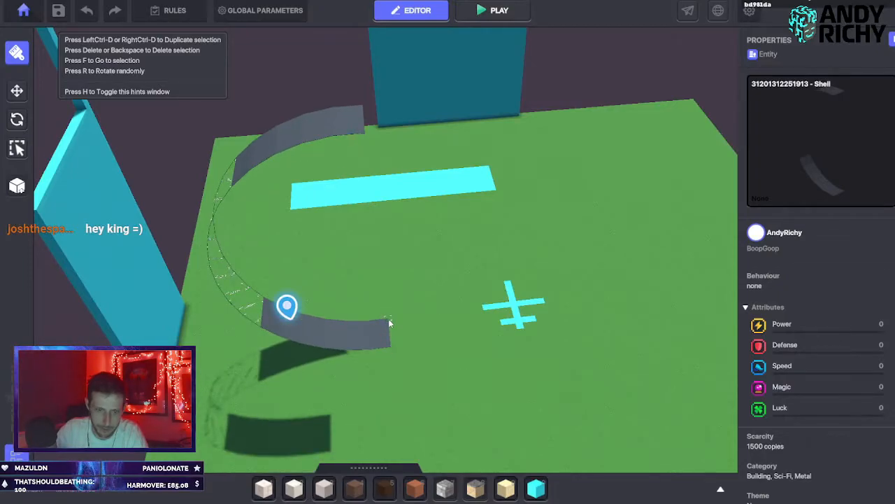
Select the placed Shell and rotate it to 10 degrees about the Y axis.
{"action": "left_click", "coordinate": [17, 90]}
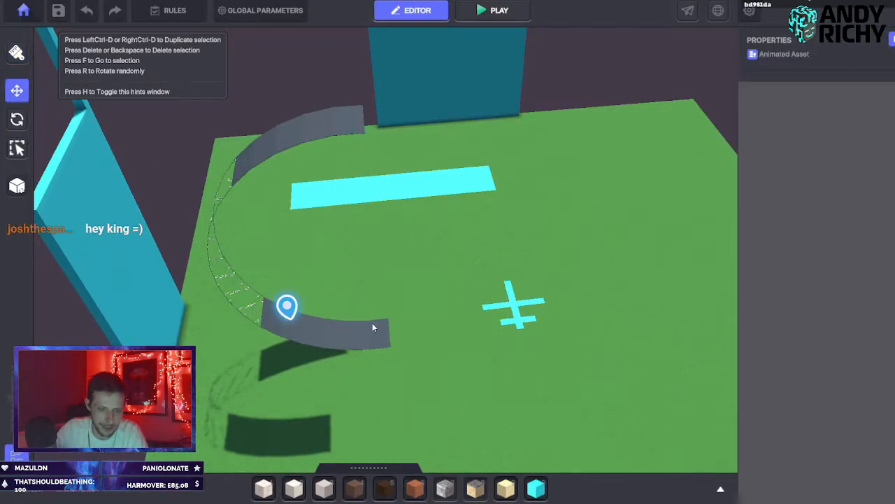
{"action": "left_click", "coordinate": [372, 326]}
{"action": "key", "text": "f"}
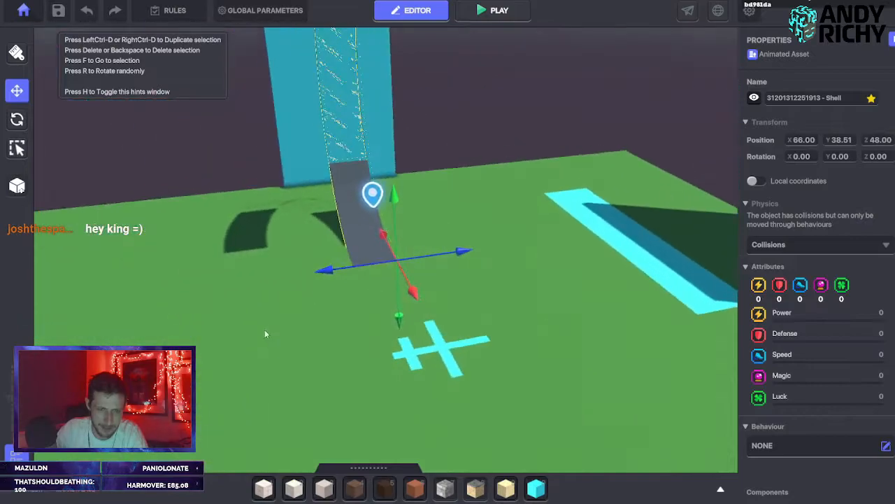
{"action": "right_click_drag", "start_coordinate": [374, 204], "coordinate": [405, 207]}
{"action": "left_click", "coordinate": [18, 121]}
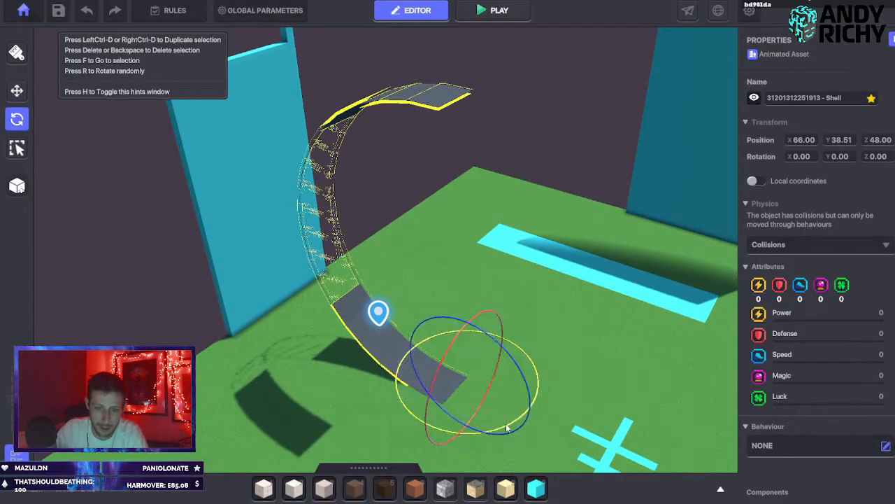
{"action": "scroll", "coordinate": [499, 432], "scroll_direction": "up", "scroll_amount": 3}
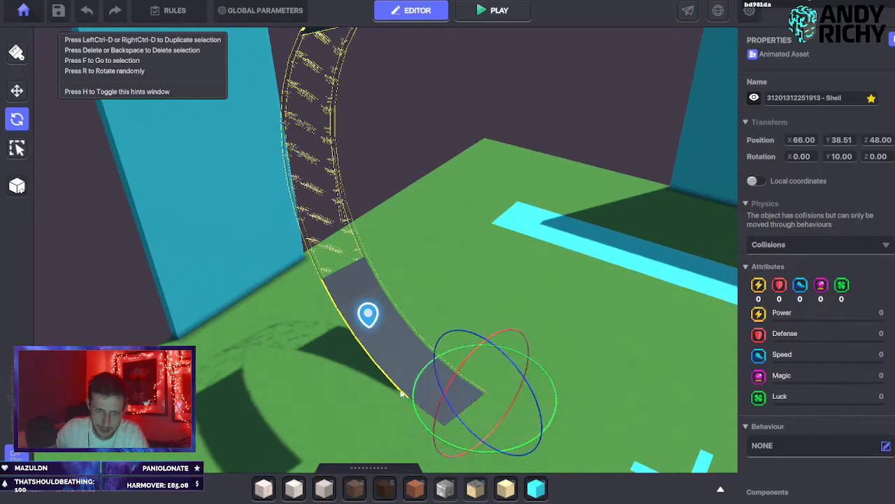
{"action": "left_click", "coordinate": [511, 276]}
{"action": "scroll", "coordinate": [503, 396], "scroll_direction": "up", "scroll_amount": 3}
{"action": "right_click_drag", "start_coordinate": [502, 397], "coordinate": [438, 384]}
{"action": "left_click", "coordinate": [361, 354]}
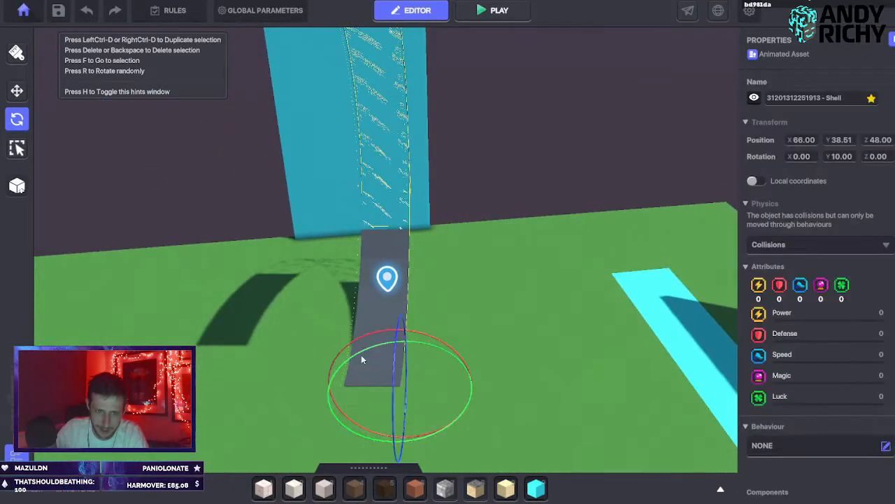
{"action": "right_click_drag", "start_coordinate": [361, 355], "coordinate": [513, 337]}
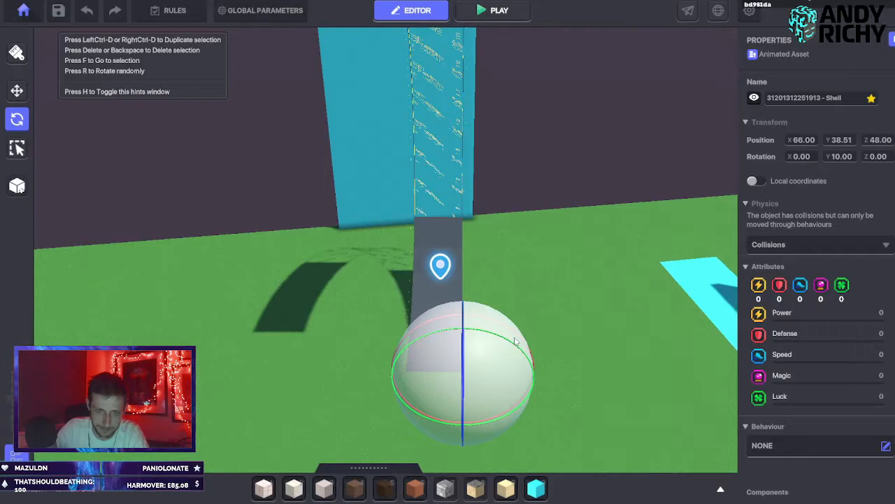
{"action": "right_click_drag", "start_coordinate": [495, 297], "coordinate": [453, 300]}
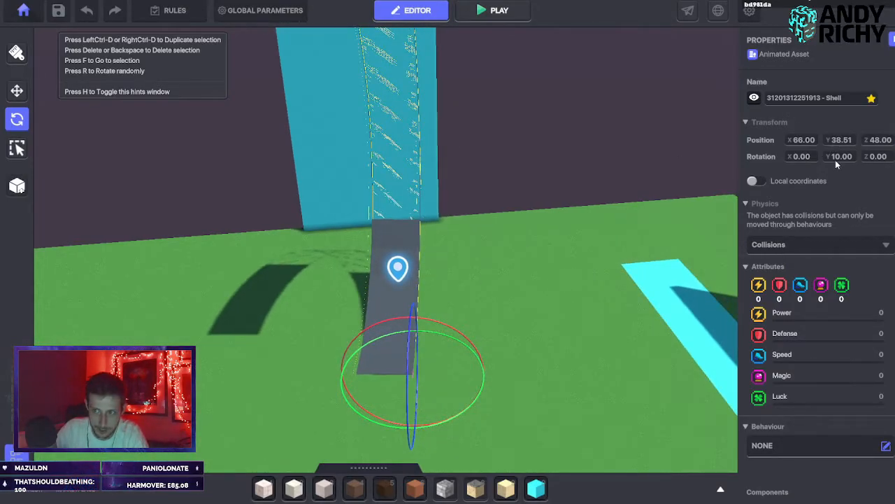
Try 1100 and 110 as the Shell's Y rotation, and turn it freehand with the rotation gizmo.
{"action": "type", "text": "1100"}
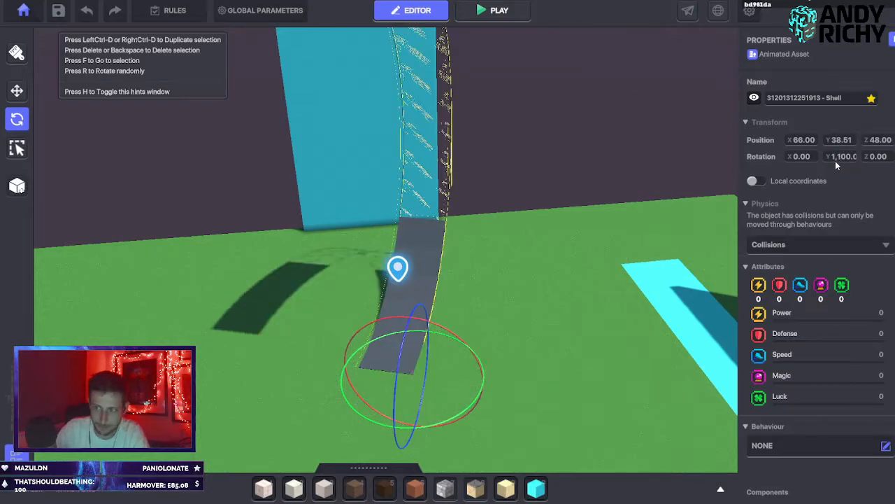
{"action": "type", "text": "110"}
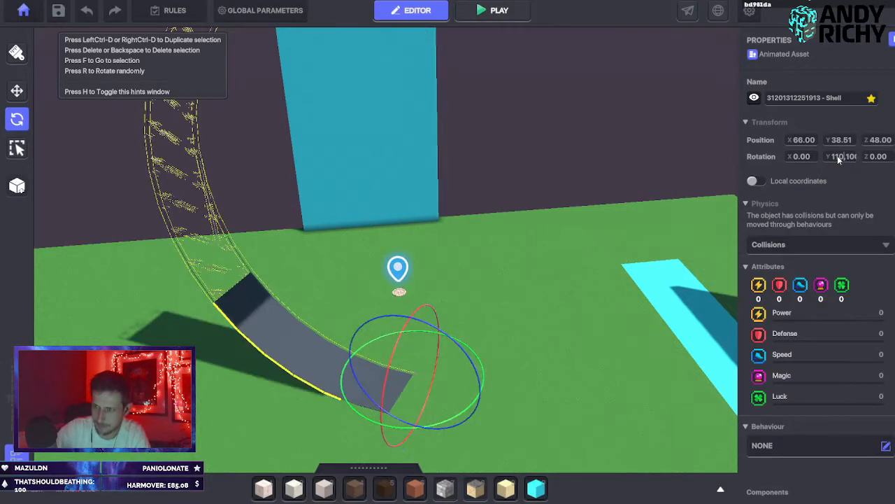
{"action": "key", "text": "BackSpace"}
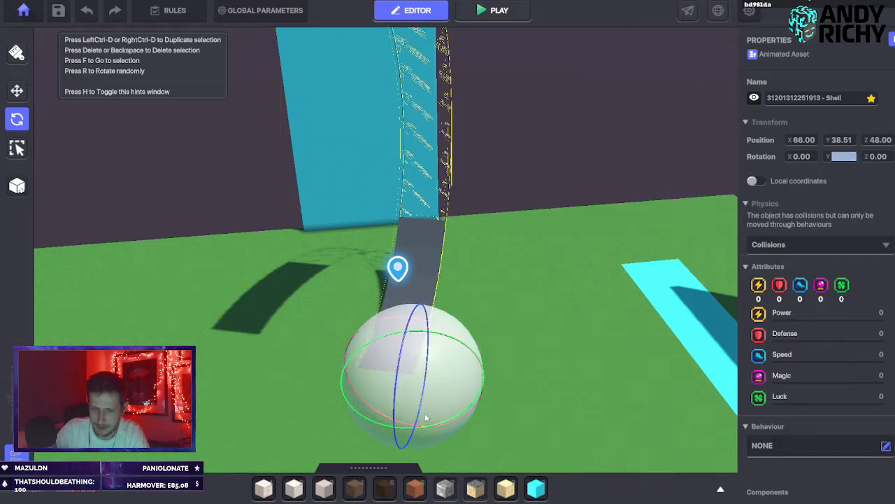
{"action": "left_click_drag", "start_coordinate": [440, 421], "coordinate": [478, 406]}
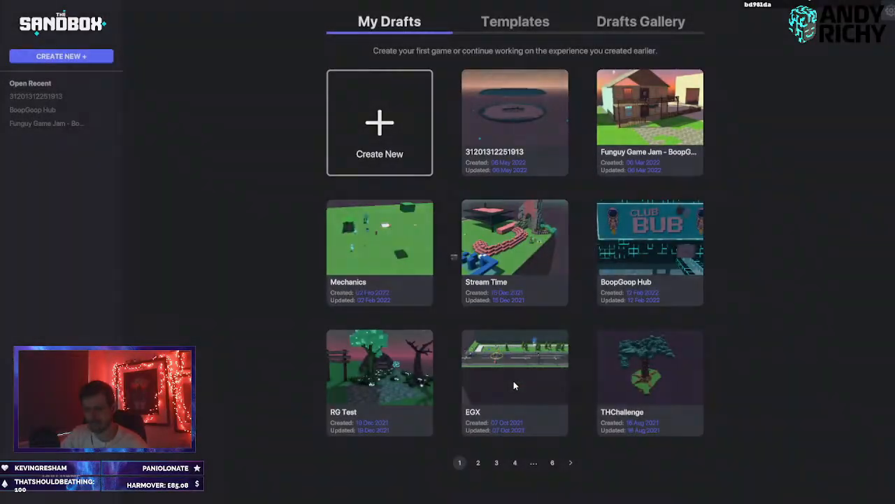
Playtest the circular pod by walking the avatar over its shells, floor and central opening, and return to editing.
{"action": "left_click", "coordinate": [513, 382]}
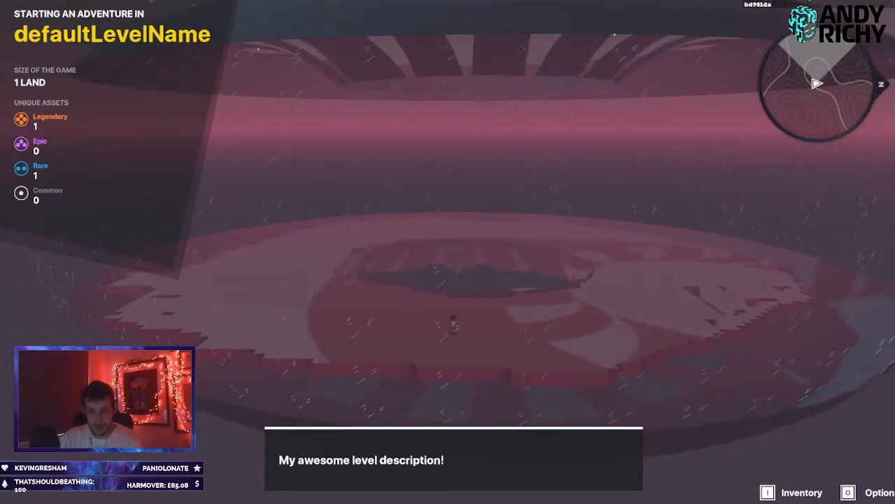
{"action": "key", "text": "w"}
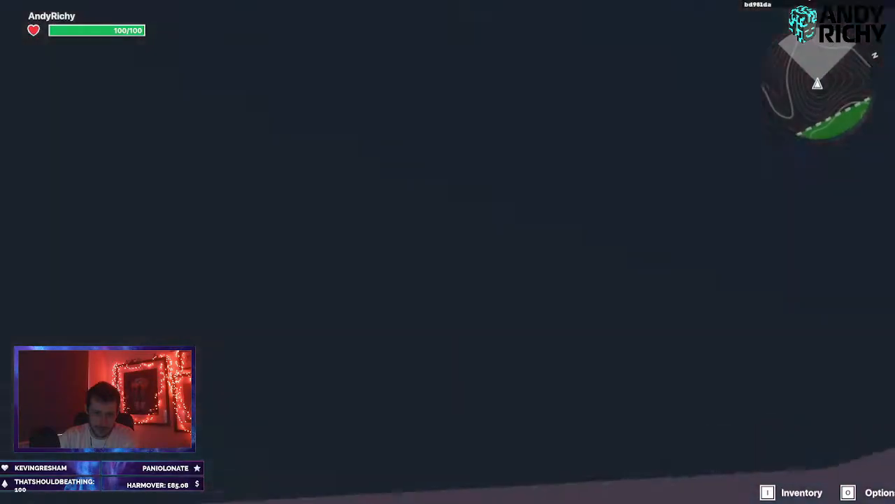
{"action": "key", "text": "s"}
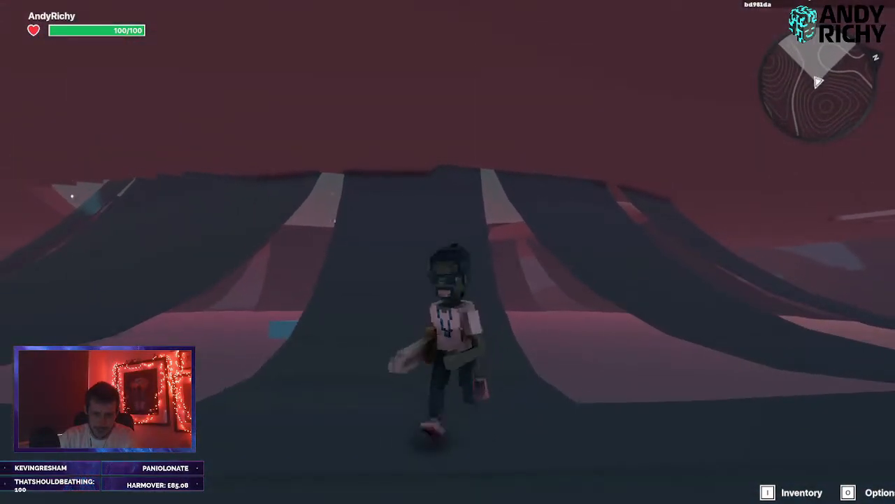
{"action": "key", "text": "a"}
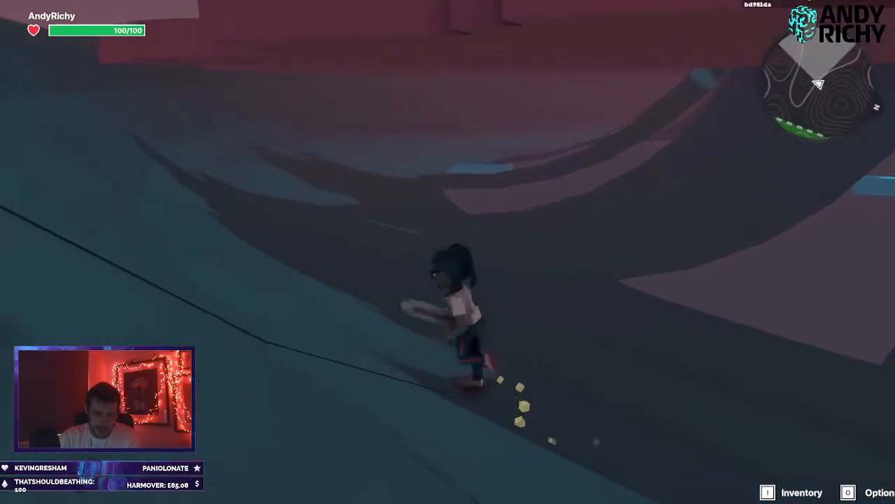
{"action": "key", "text": "w"}
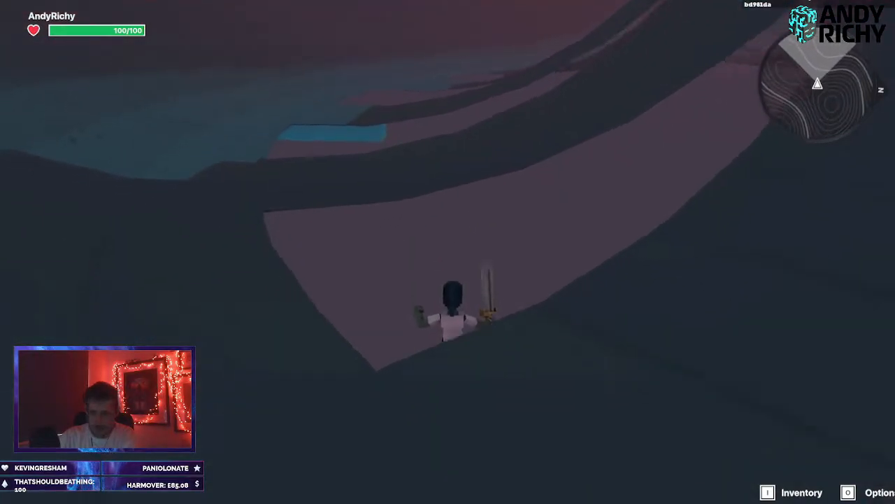
{"action": "key", "text": "a"}
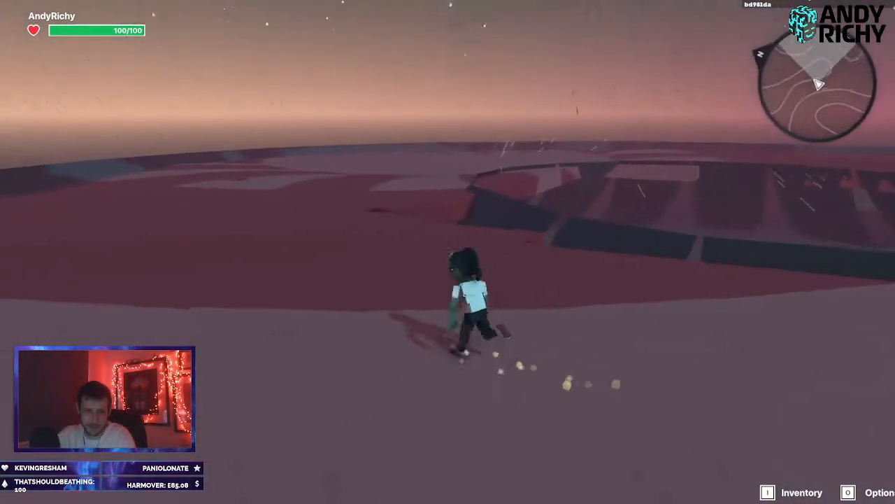
{"action": "key", "text": "w"}
{"action": "key", "text": "a"}
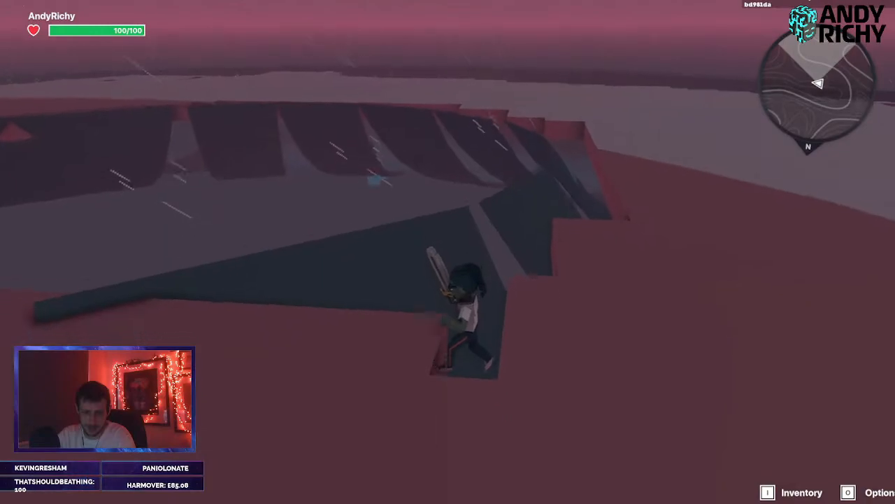
{"action": "key", "text": "w"}
{"action": "key", "text": "w"}
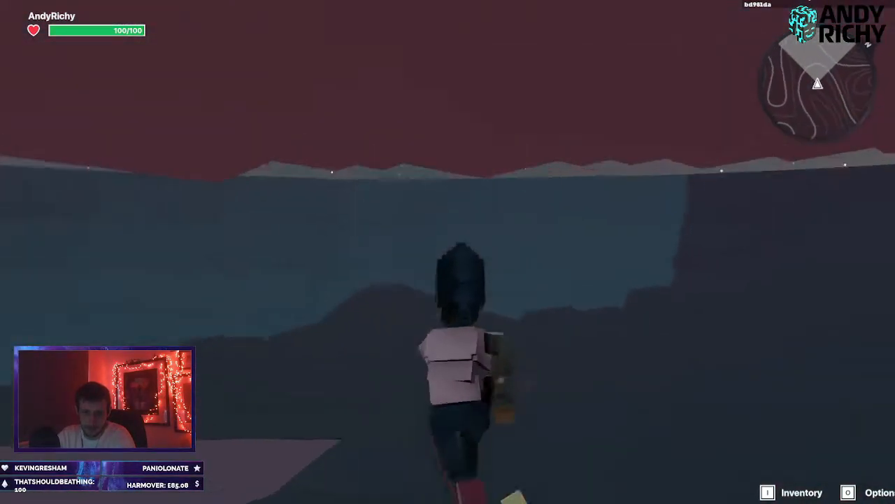
{"action": "key", "text": "Escape"}
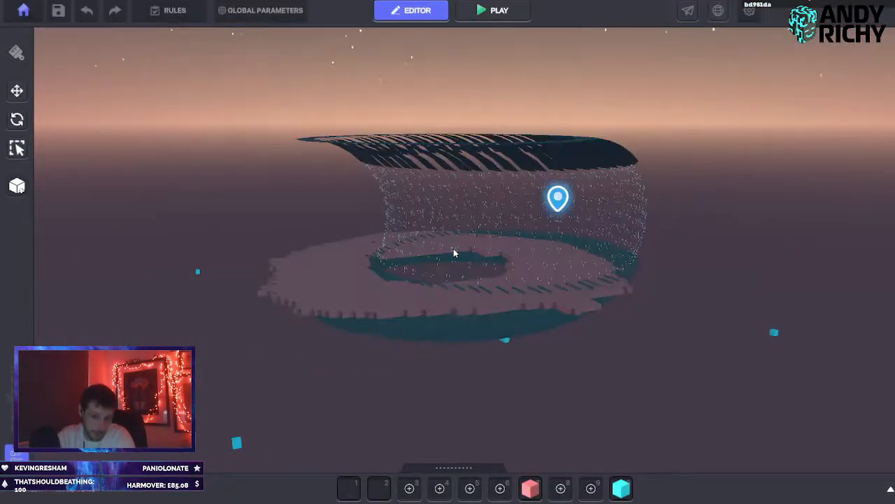
Search the asset library for "des" and place the Housing - Desk asset beside the pod's central opening.
{"action": "key", "text": "w"}
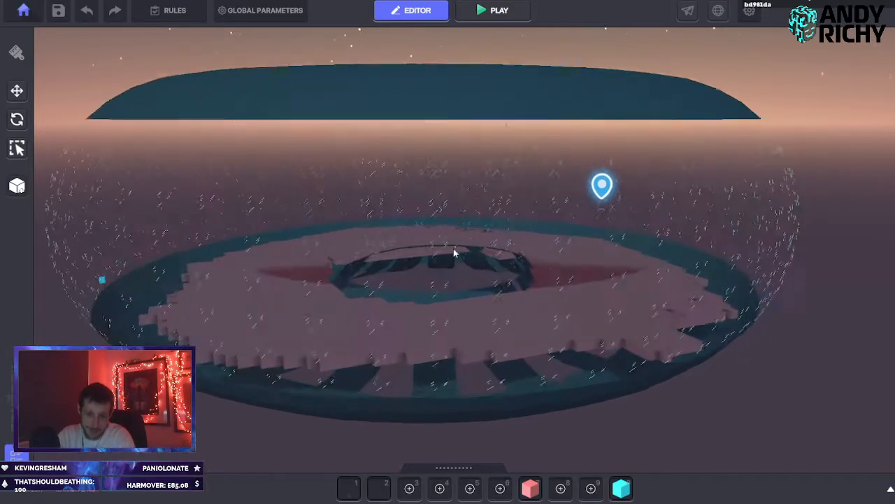
{"action": "key", "text": "w"}
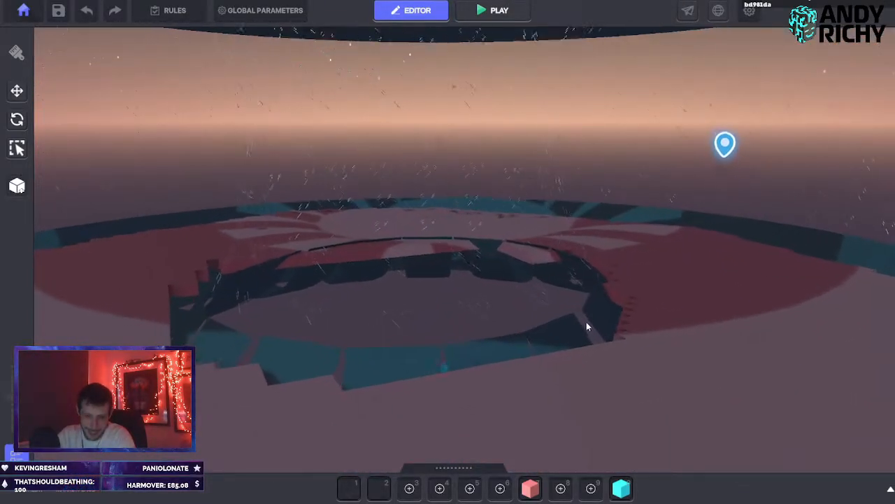
{"action": "middle_click_drag", "start_coordinate": [588, 322], "coordinate": [545, 327]}
{"action": "right_click_drag", "start_coordinate": [673, 322], "coordinate": [355, 342]}
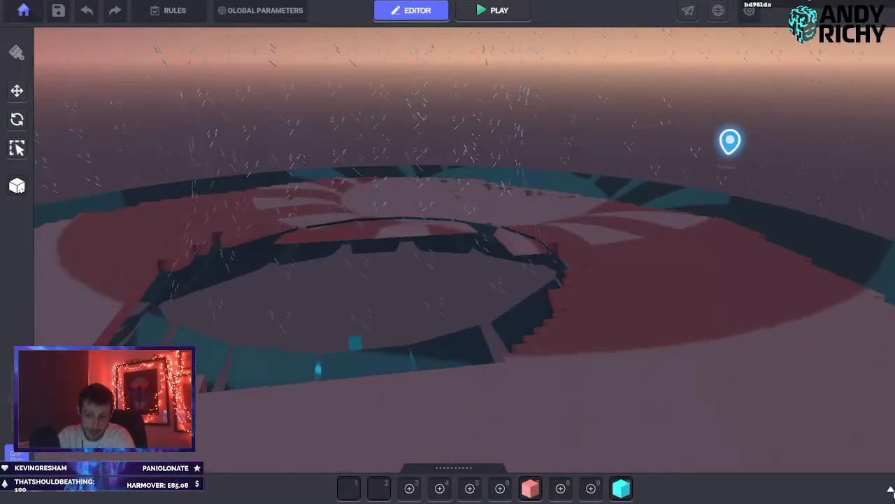
{"action": "key", "text": "Tab"}
{"action": "type", "text": "des"}
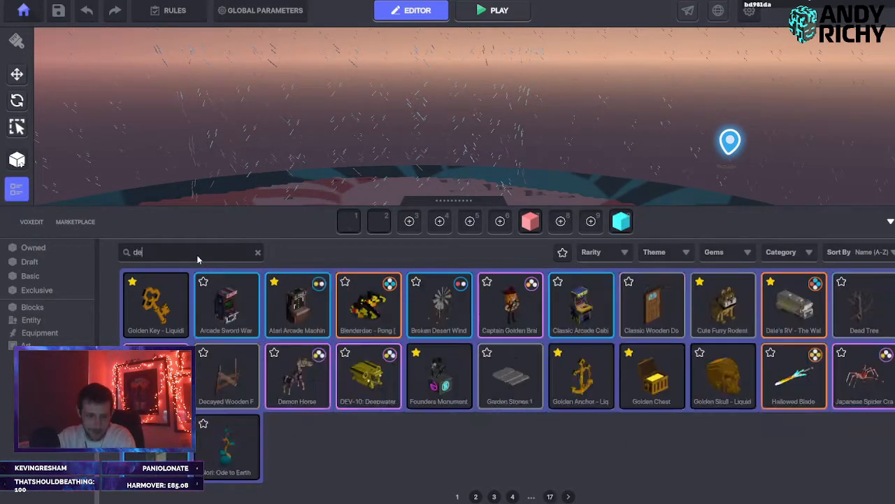
{"action": "key", "text": "s"}
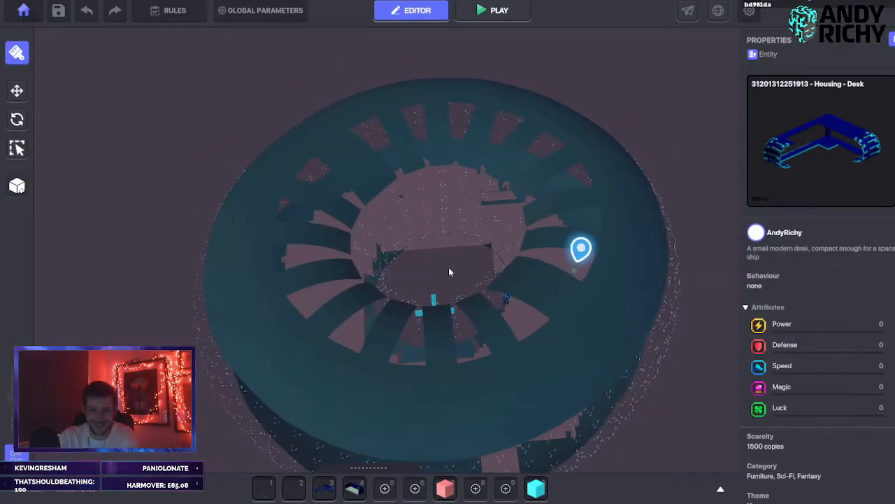
Examine the pod's radial shells and the cross marker in its central opening from above.
{"action": "right_click_drag", "start_coordinate": [449, 271], "coordinate": [462, 318]}
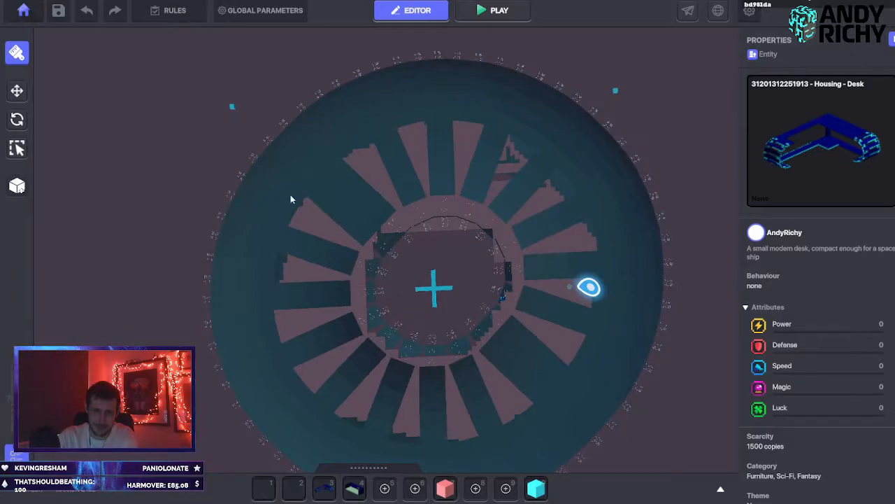
{"action": "scroll", "coordinate": [442, 315], "scroll_direction": "up", "scroll_amount": 5}
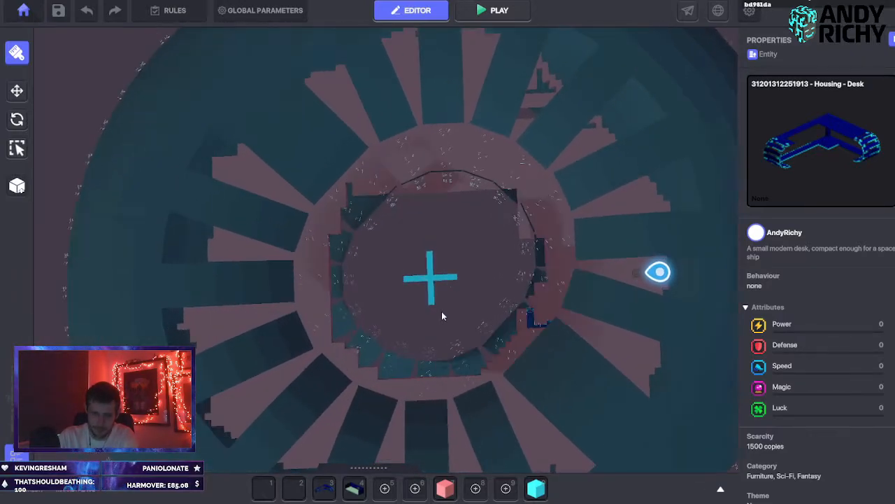
{"action": "scroll", "coordinate": [441, 316], "scroll_direction": "up", "scroll_amount": 3}
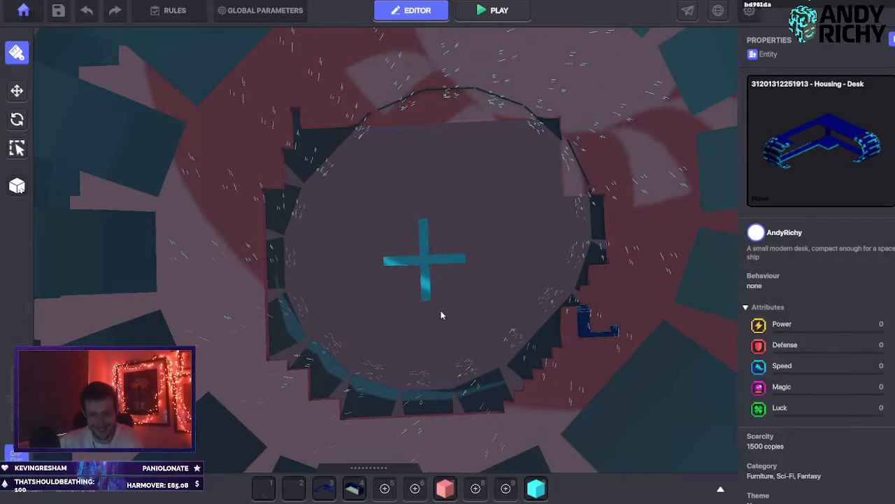
{"action": "right_click_drag", "start_coordinate": [441, 316], "coordinate": [415, 230]}
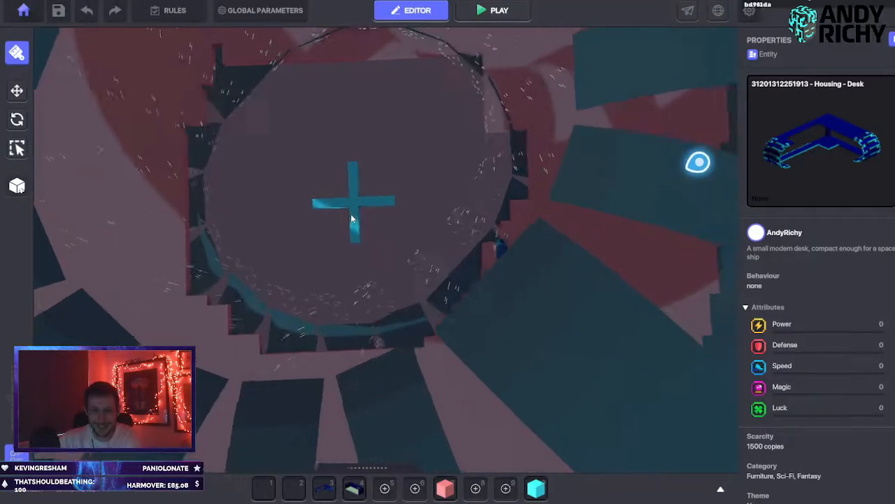
{"action": "right_click_drag", "start_coordinate": [352, 219], "coordinate": [427, 278]}
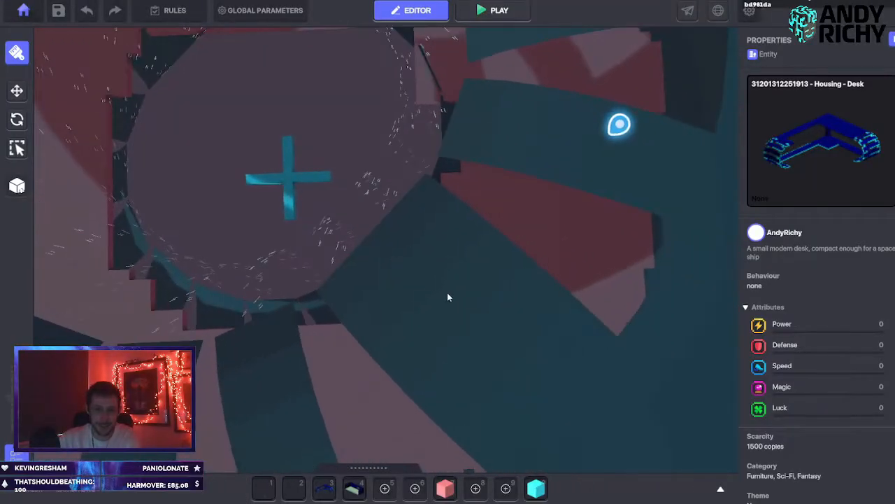
{"action": "right_click_drag", "start_coordinate": [324, 223], "coordinate": [392, 161]}
Move the loose bed unit to X 68, Z 44, in front of the lower bunk in the blue housing block.
{"action": "scroll", "coordinate": [392, 161], "scroll_direction": "up", "scroll_amount": 5}
{"action": "right_click_drag", "start_coordinate": [638, 308], "coordinate": [578, 284]}
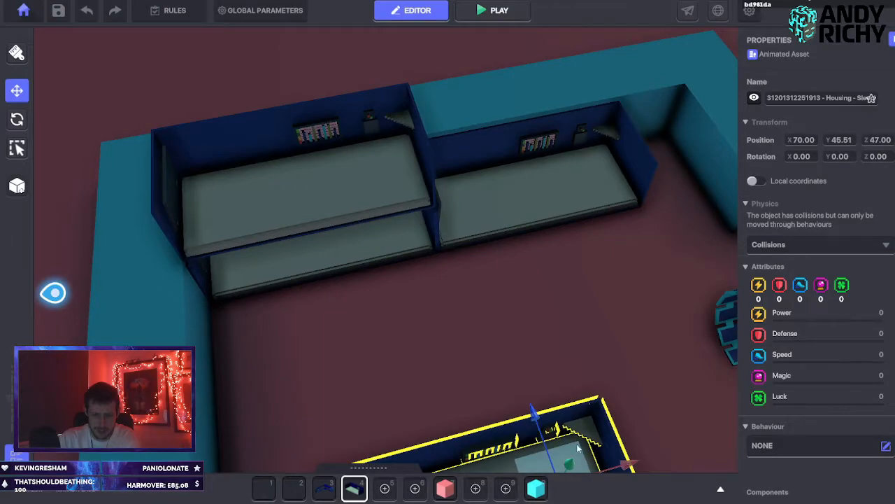
{"action": "left_click_drag", "start_coordinate": [578, 449], "coordinate": [635, 214]}
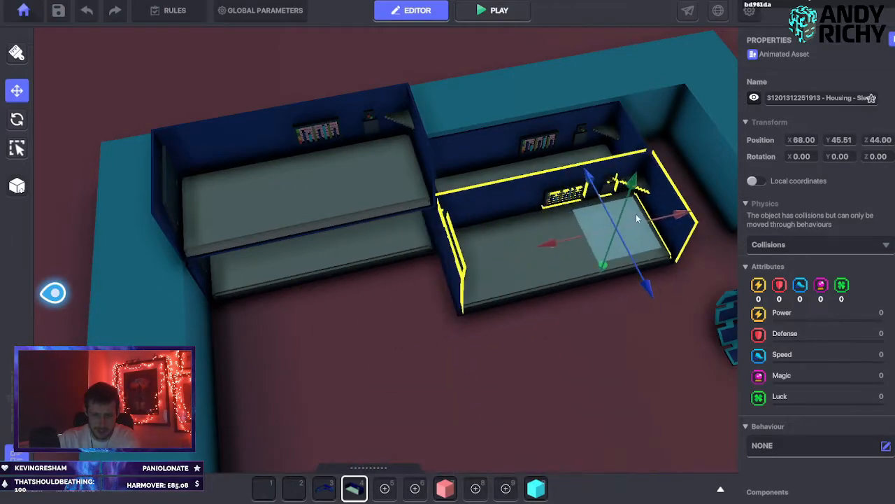
{"action": "left_click", "coordinate": [521, 301]}
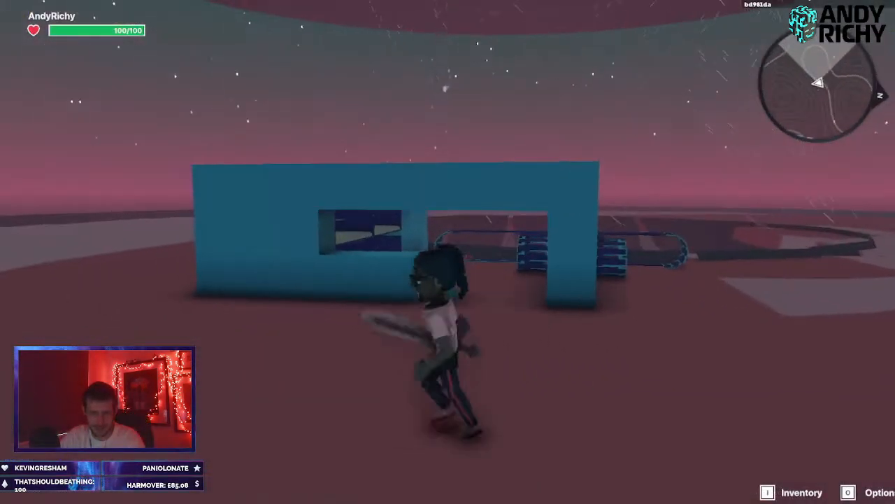
Playtest the blue housing block by walking the avatar through its doorway, past the bunks and desks, and out to the shells.
{"action": "key", "text": "w"}
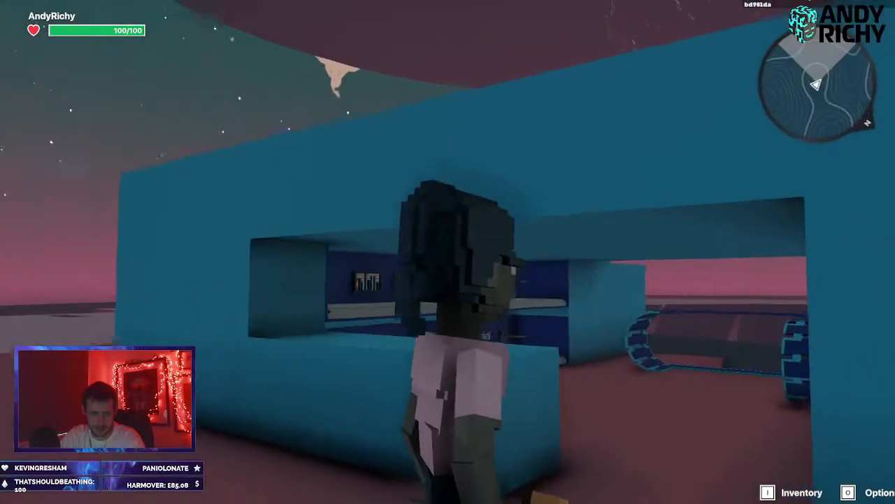
{"action": "key", "text": "w"}
{"action": "key", "text": "w"}
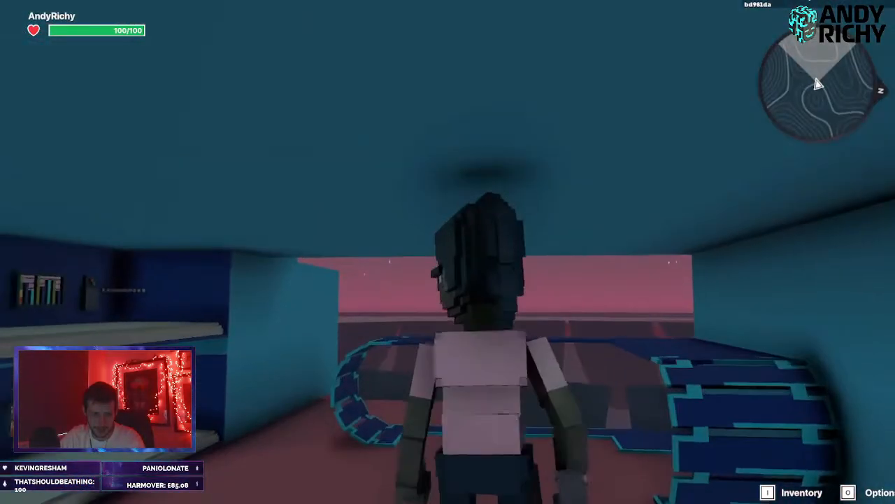
{"action": "key", "text": "w"}
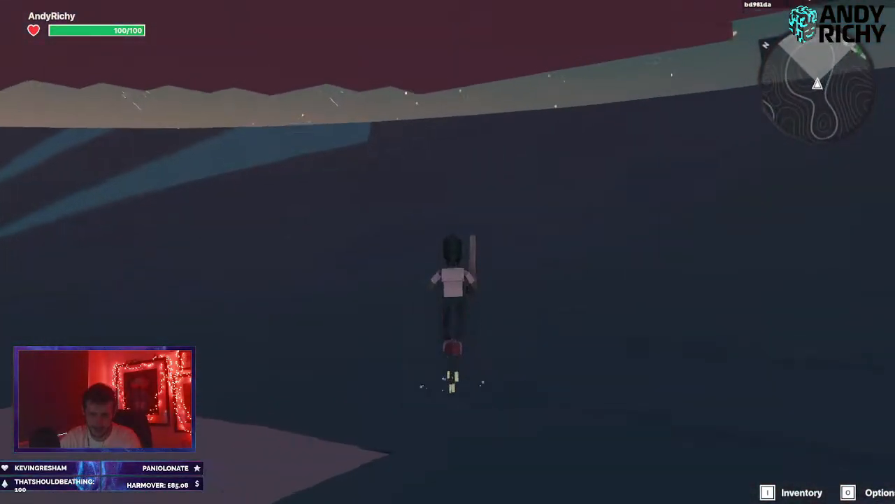
Run the avatar around the pod's outer shell ring to check its curved surface and rim, and return to editing.
{"action": "key", "text": "w"}
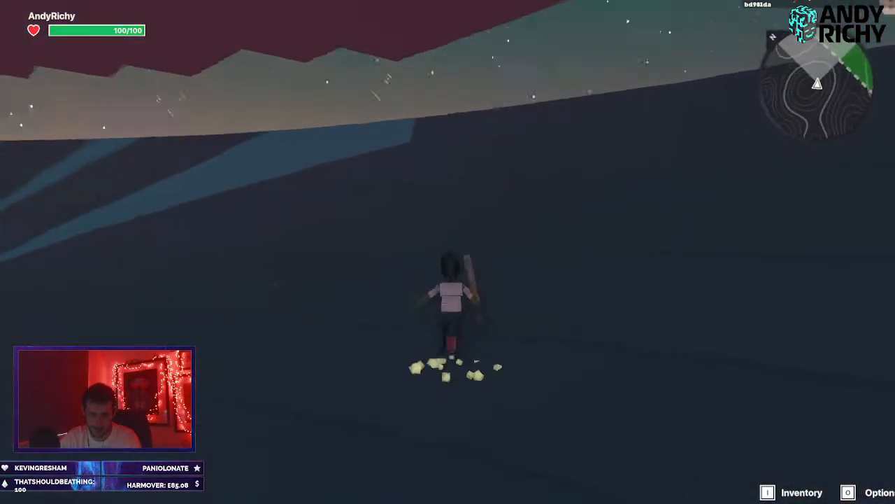
{"action": "key", "text": "w"}
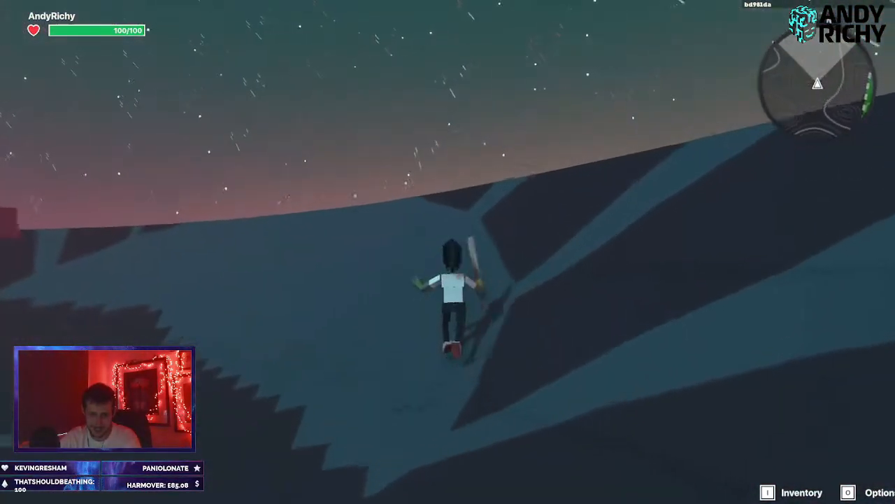
{"action": "key", "text": "w"}
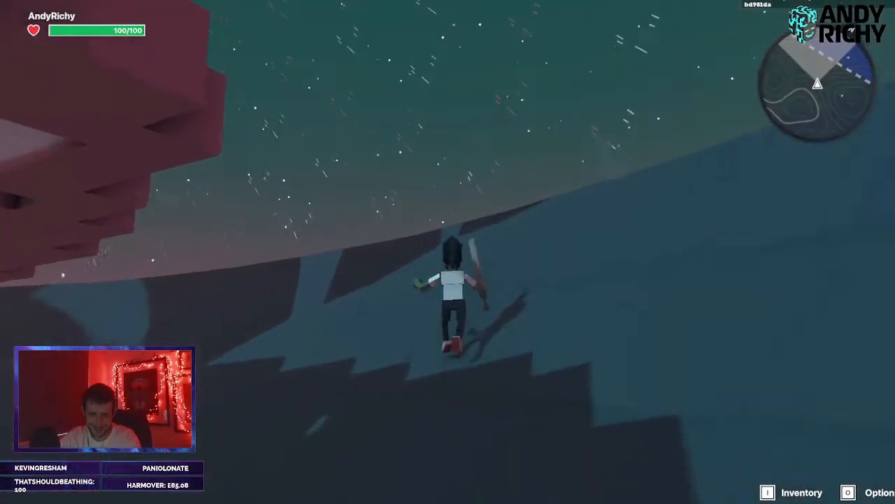
{"action": "key", "text": "w"}
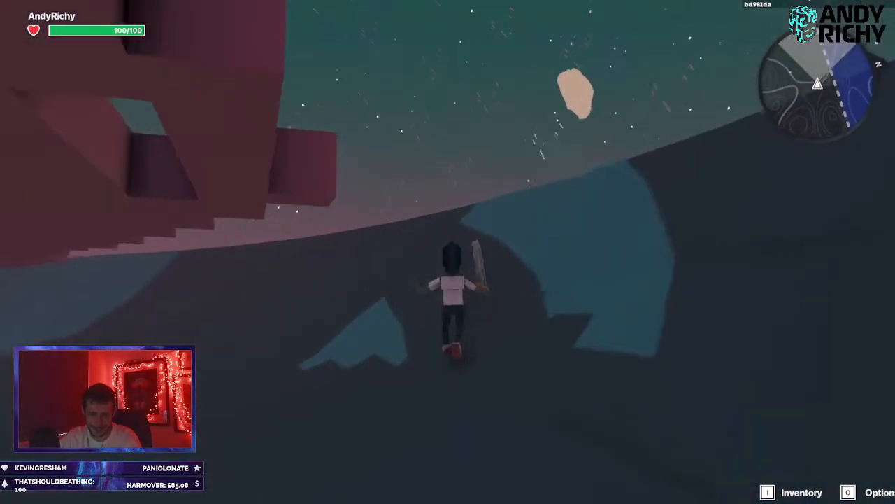
{"action": "key", "text": "w"}
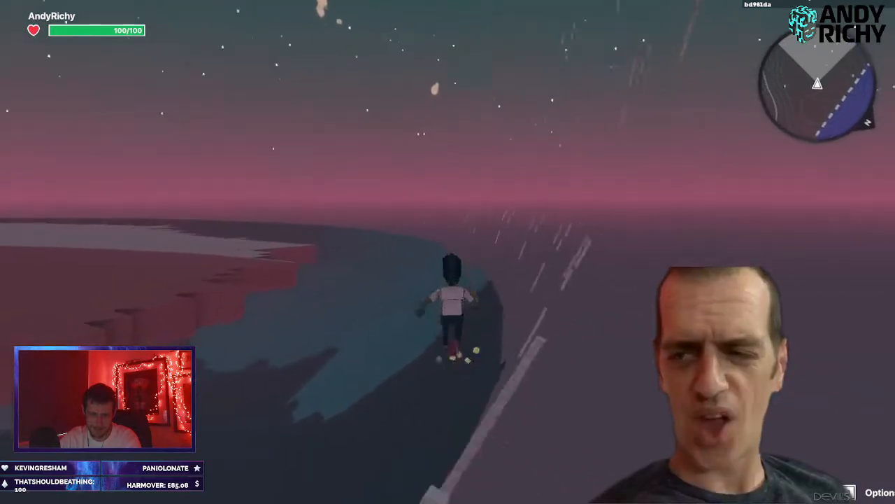
{"action": "key", "text": "w"}
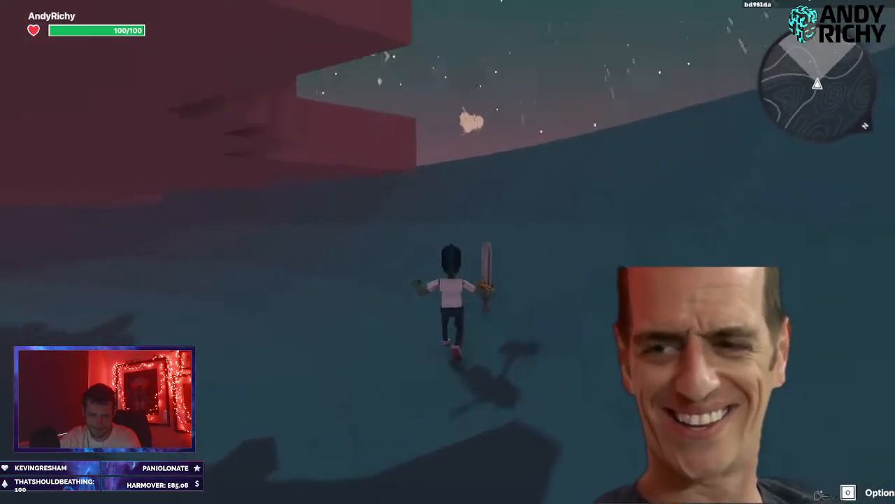
{"action": "key", "text": "w"}
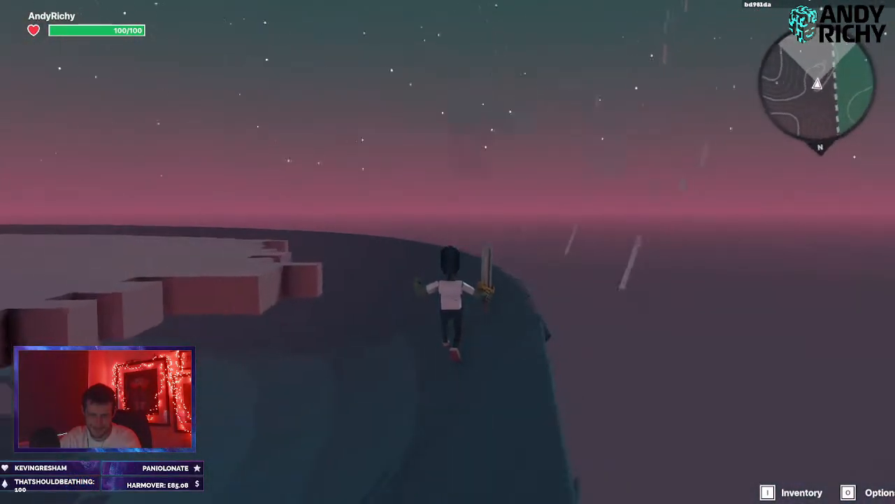
{"action": "key", "text": "w"}
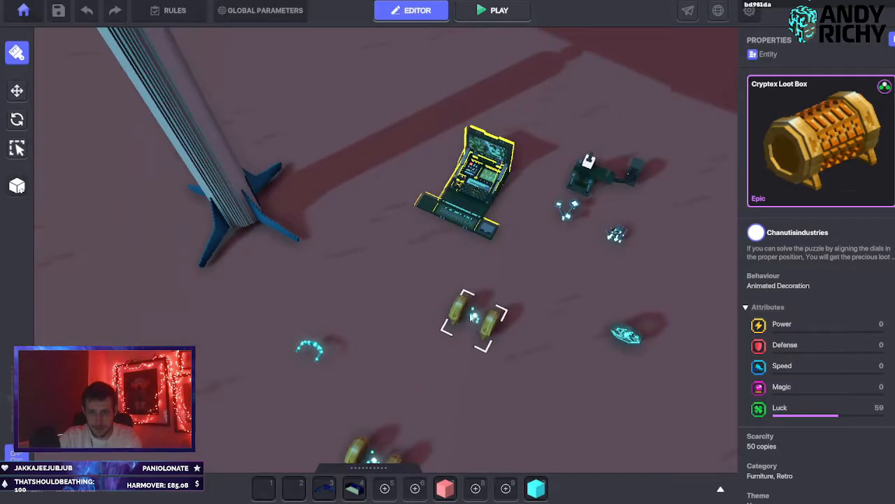
Move the BoopGoop Rocket along the Z axis to 2.84, outside the pod's shell ring.
{"action": "scroll", "coordinate": [470, 300], "scroll_direction": "down", "scroll_amount": 10}
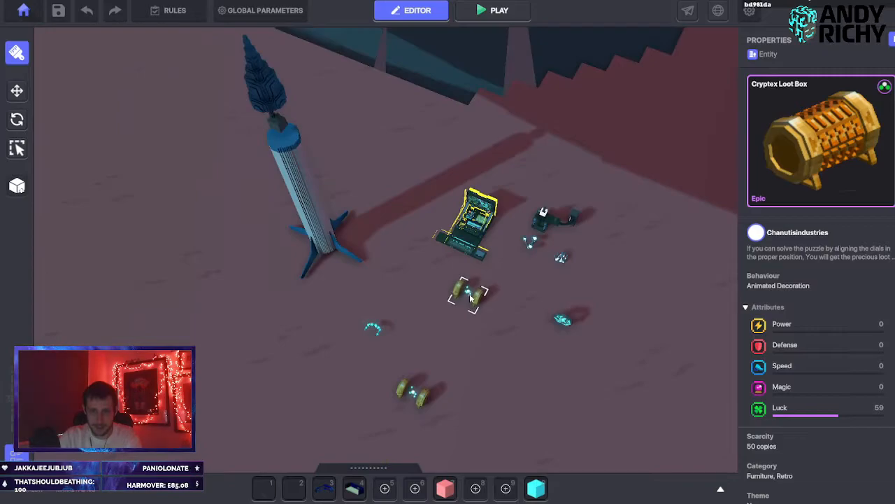
{"action": "scroll", "coordinate": [469, 299], "scroll_direction": "down", "scroll_amount": 6}
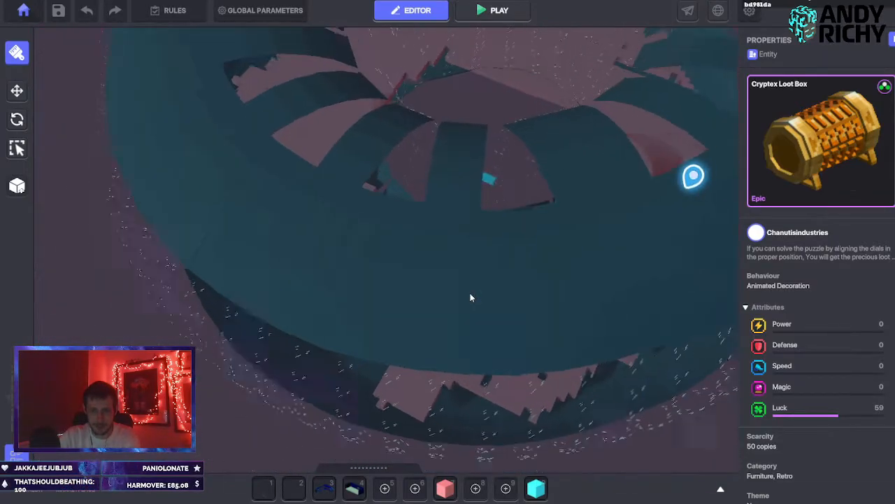
{"action": "scroll", "coordinate": [461, 278], "scroll_direction": "down", "scroll_amount": 5}
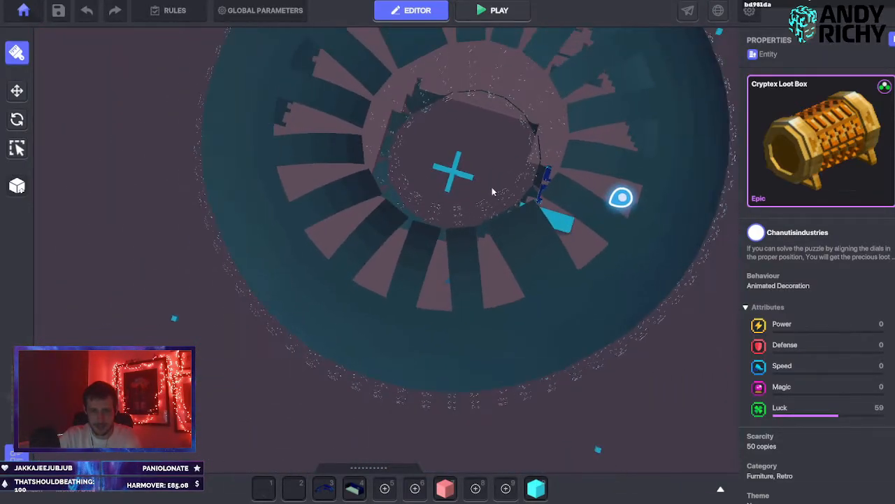
{"action": "mouse_move", "coordinate": [466, 219]}
{"action": "right_mouse_down"}
{"action": "mouse_move", "coordinate": [456, 213]}
{"action": "mouse_move", "coordinate": [453, 221]}
{"action": "right_mouse_up"}
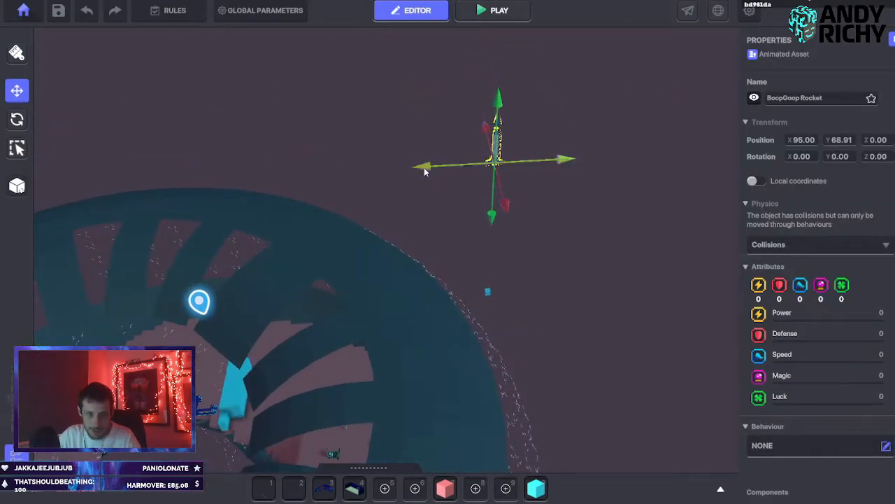
{"action": "left_click_drag", "start_coordinate": [424, 172], "coordinate": [137, 124]}
Tilt the BoopGoop Rocket freehand with the rotation gizmo, and save the game.
{"action": "left_click_drag", "start_coordinate": [446, 165], "coordinate": [423, 157]}
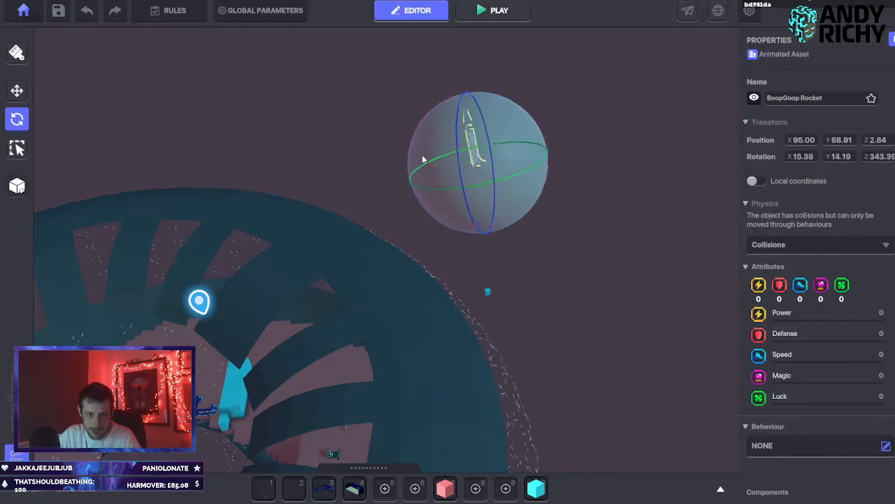
{"action": "left_click_drag", "start_coordinate": [423, 157], "coordinate": [415, 158]}
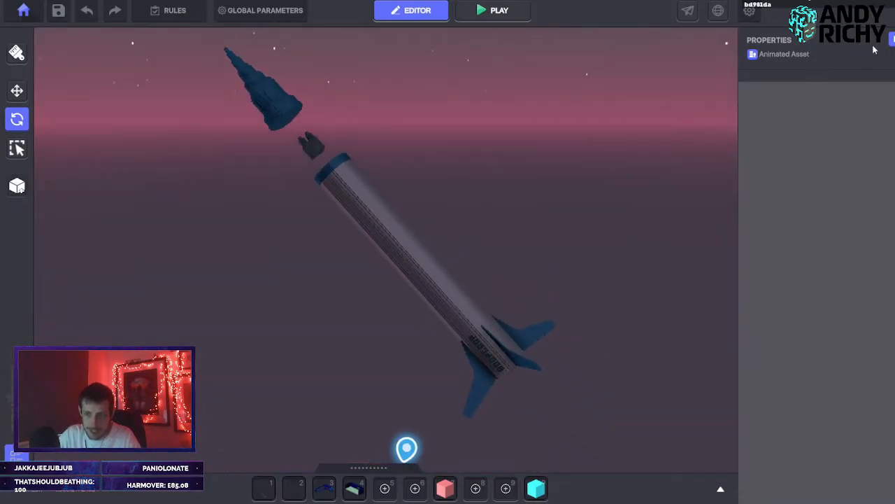
{"action": "left_click", "coordinate": [59, 12]}
Playtest the pod floor by walking past the bunk block to the loot box and computer console, viewing them near and far.
{"action": "key", "text": "a"}
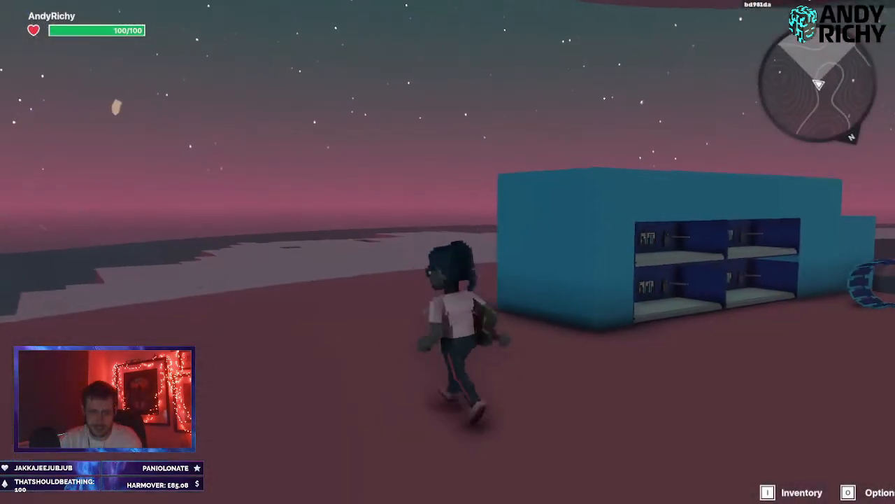
{"action": "key", "text": "w"}
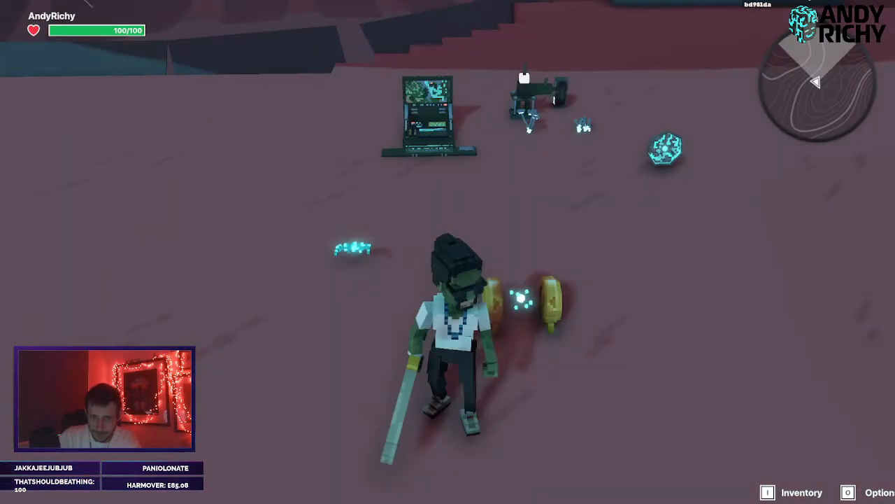
{"action": "key", "text": "w"}
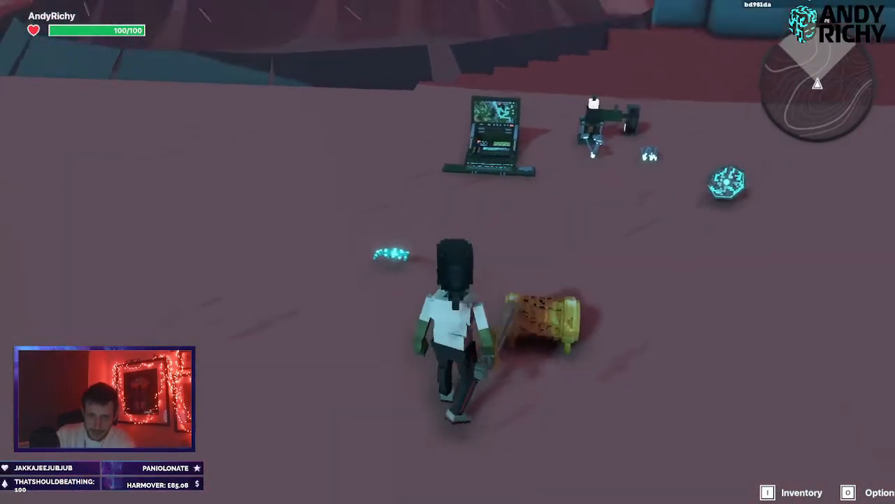
{"action": "scroll", "coordinate": [448, 252], "scroll_direction": "down", "scroll_amount": 3}
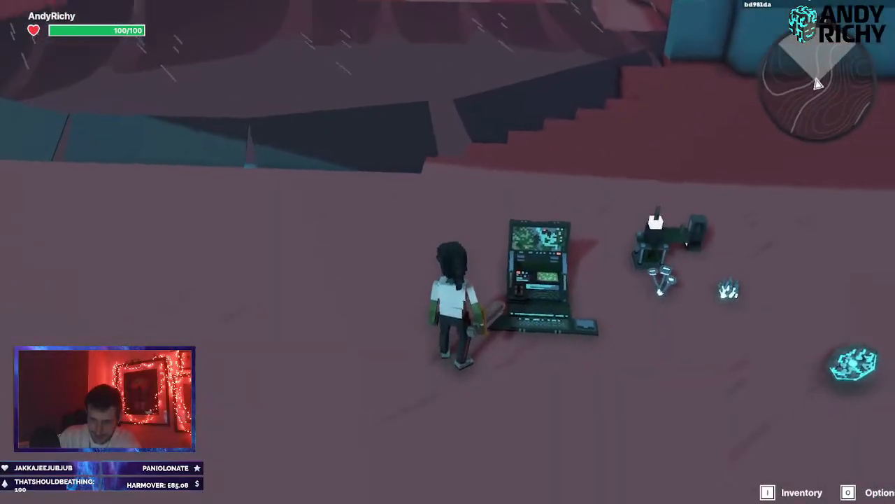
{"action": "scroll", "coordinate": [448, 251], "scroll_direction": "up", "scroll_amount": 3}
{"action": "scroll", "coordinate": [447, 251], "scroll_direction": "down", "scroll_amount": 3}
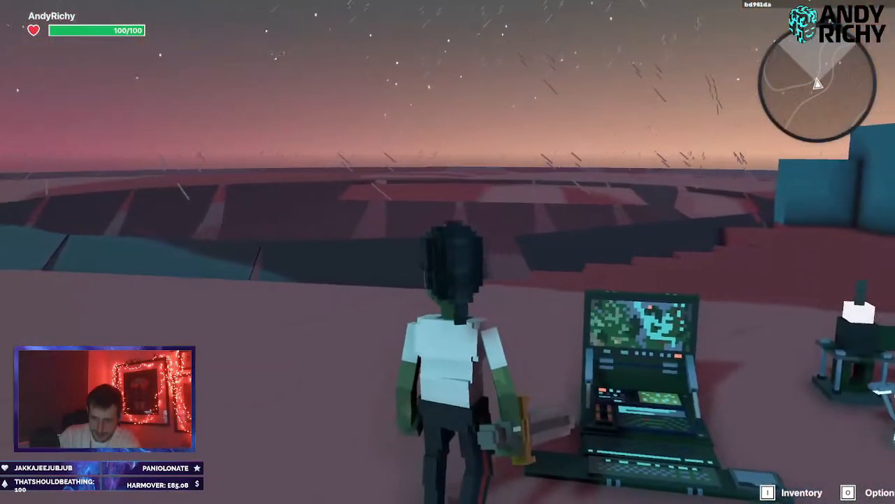
{"action": "key", "text": "s"}
{"action": "key", "text": "w"}
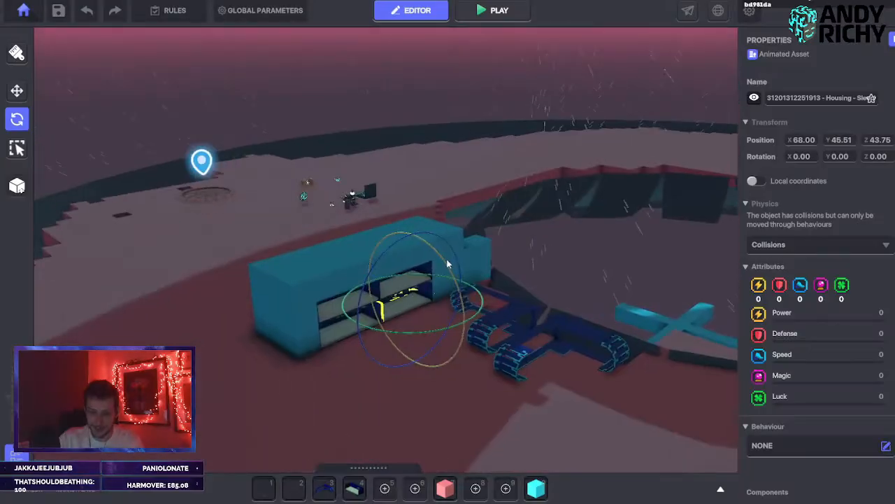
Search the asset library for stair assets, and clear the Shell selection.
{"action": "left_click", "coordinate": [269, 276]}
{"action": "right_click_drag", "start_coordinate": [269, 276], "coordinate": [269, 275]}
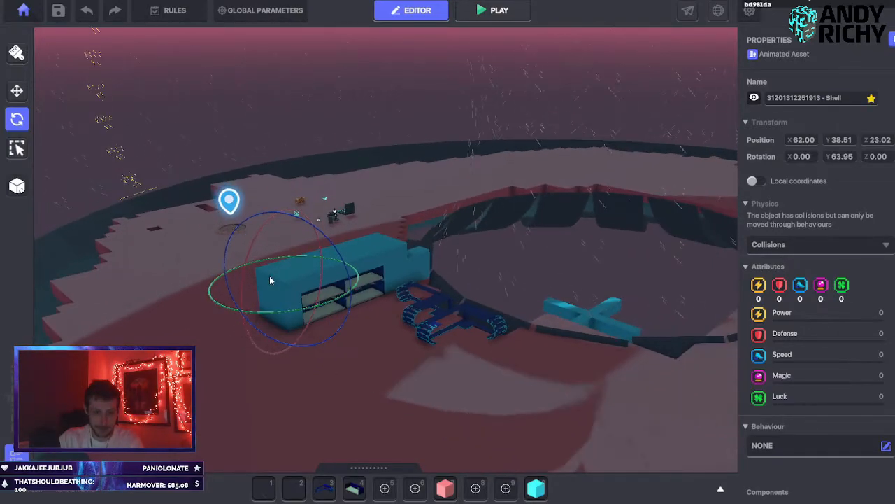
{"action": "left_click", "coordinate": [721, 492]}
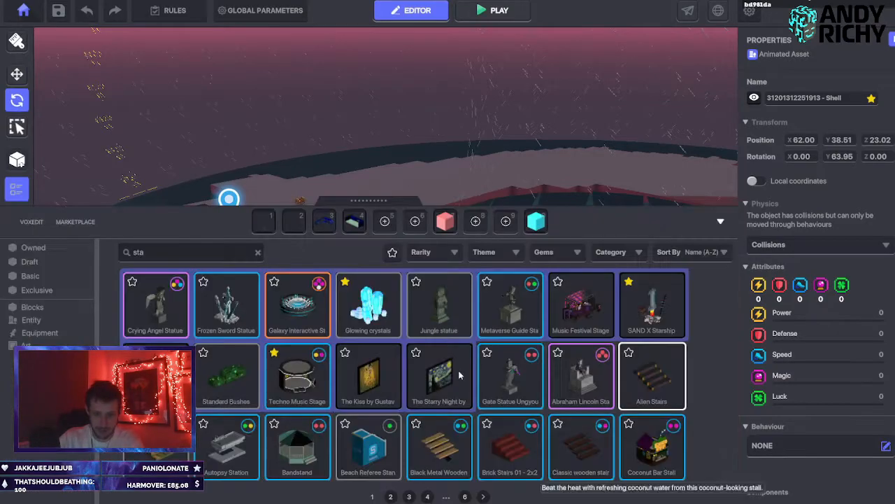
{"action": "type", "text": "tair"}
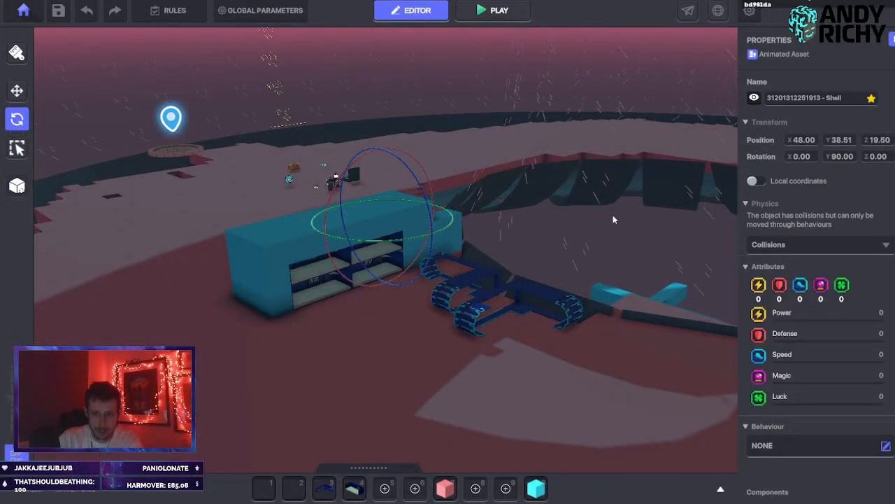
{"action": "left_click", "coordinate": [645, 236]}
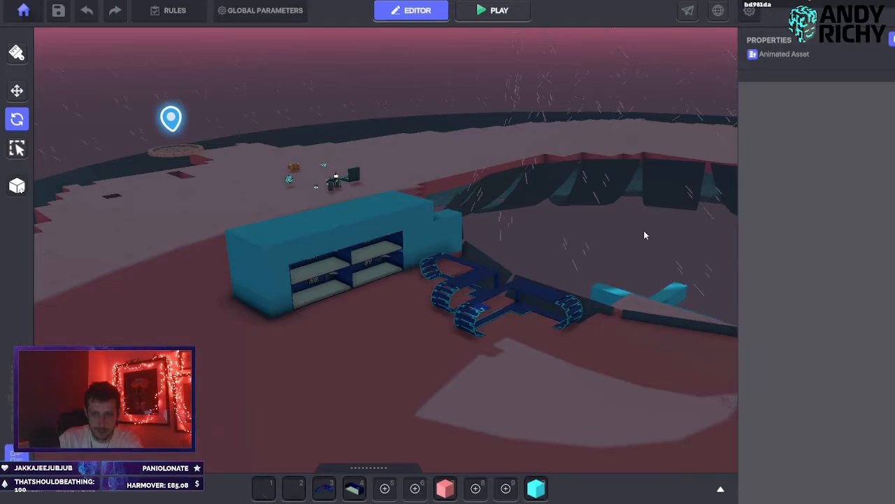
Examine the whole pod from a distance and the four bunks in the blue housing block up close.
{"action": "scroll", "coordinate": [335, 309], "scroll_direction": "down", "scroll_amount": 10}
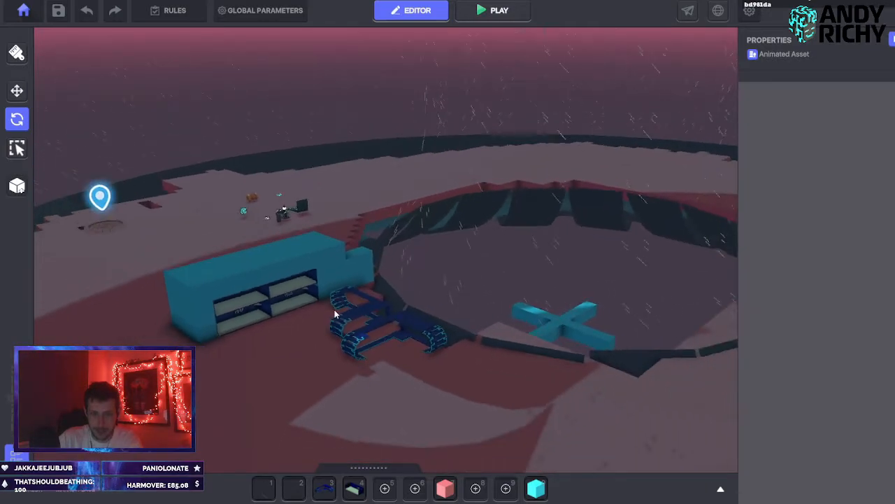
{"action": "scroll", "coordinate": [334, 308], "scroll_direction": "down", "scroll_amount": 6}
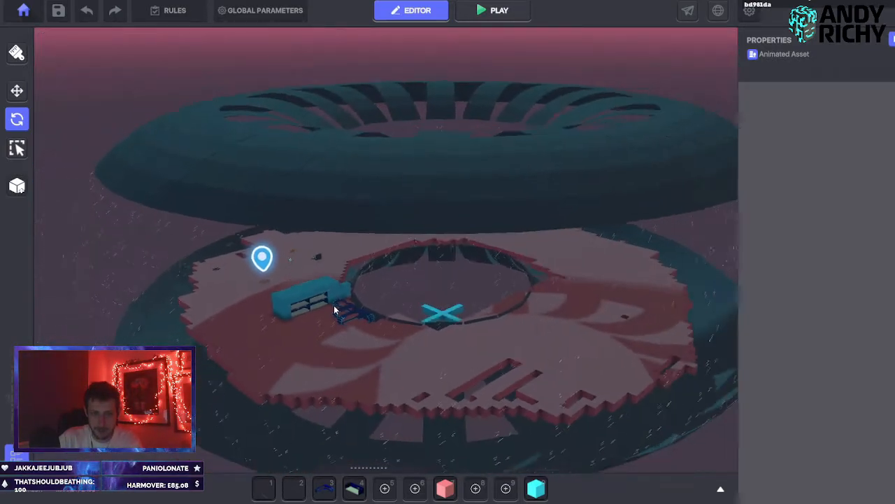
{"action": "right_click_drag", "start_coordinate": [637, 325], "coordinate": [560, 161]}
{"action": "key", "text": "w"}
{"action": "scroll", "coordinate": [507, 240], "scroll_direction": "up", "scroll_amount": 3}
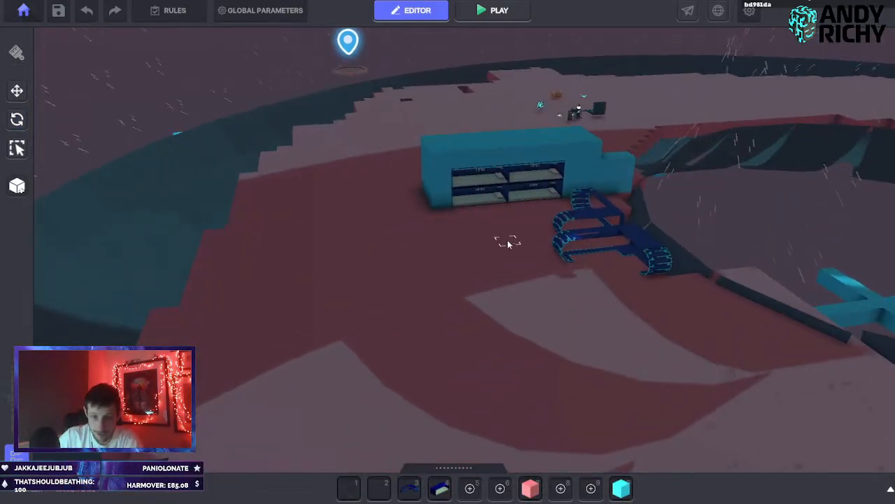
{"action": "scroll", "coordinate": [458, 217], "scroll_direction": "up", "scroll_amount": 6}
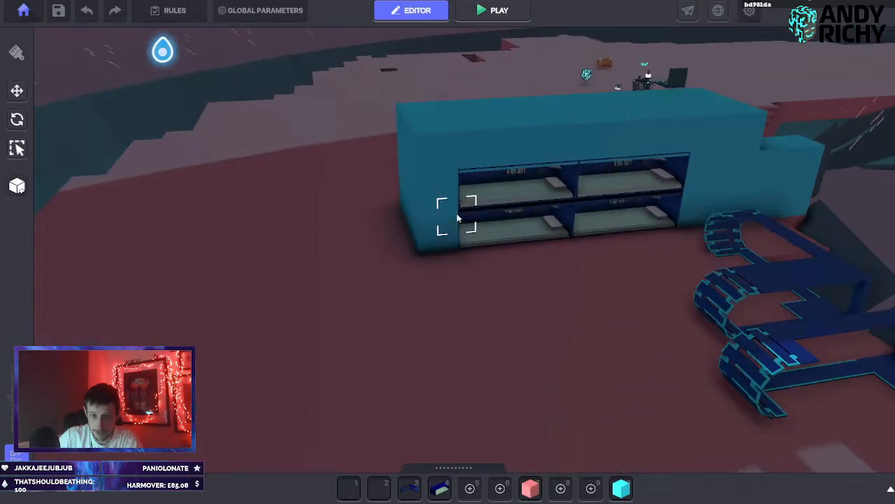
{"action": "right_click_drag", "start_coordinate": [531, 221], "coordinate": [502, 206]}
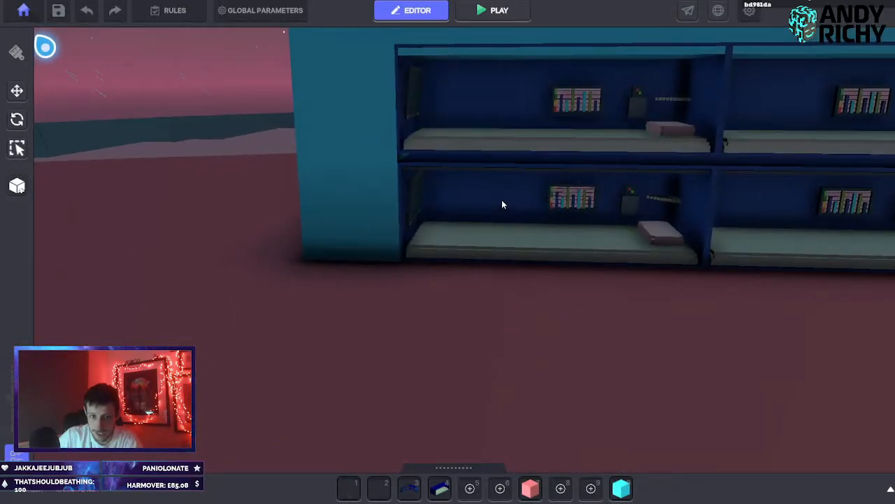
Lower the upper bunk at the block's left end onto the bunk below, to Y 46.51 and Z 43.50.
{"action": "left_click", "coordinate": [502, 194]}
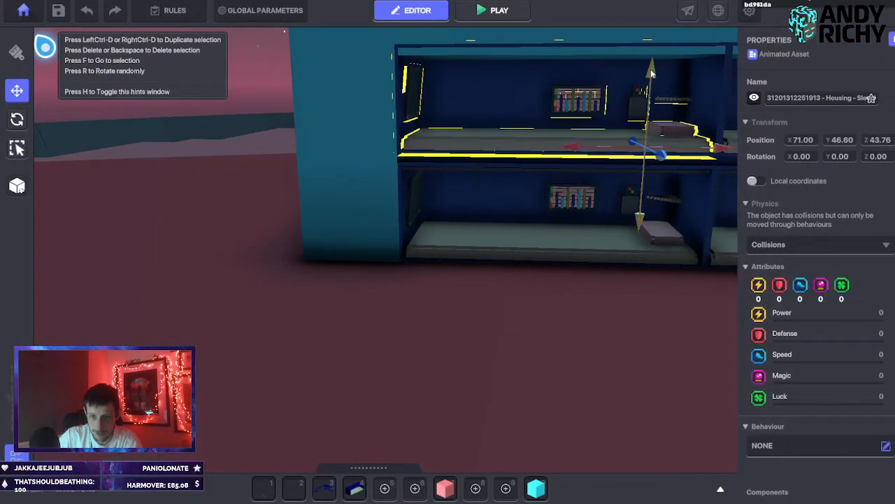
{"action": "middle_click_drag", "start_coordinate": [541, 173], "coordinate": [524, 168]}
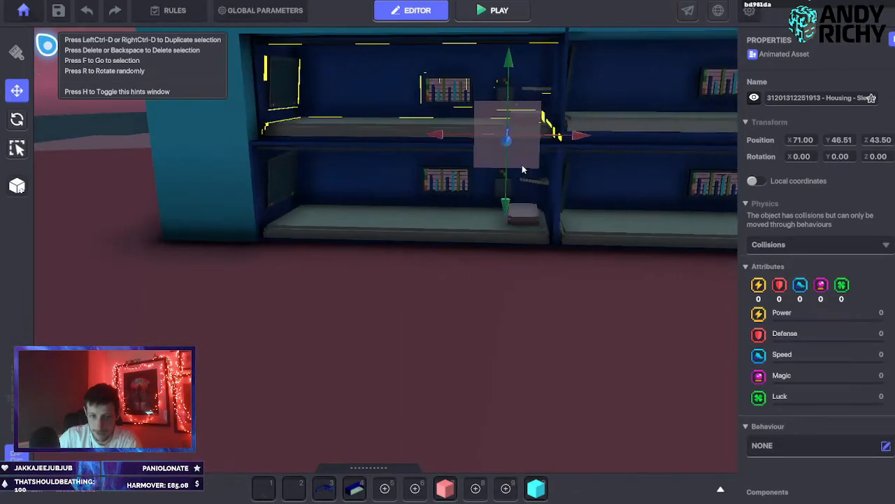
{"action": "right_click_drag", "start_coordinate": [414, 230], "coordinate": [391, 173]}
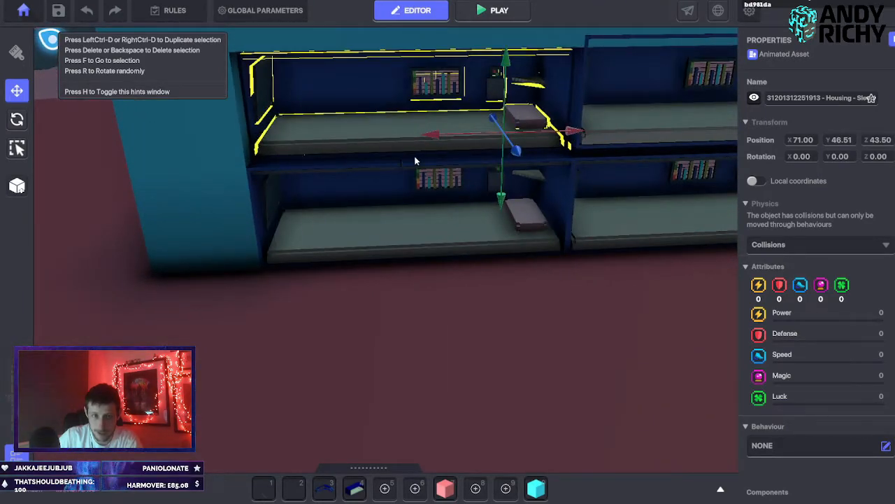
{"action": "left_click", "coordinate": [418, 161]}
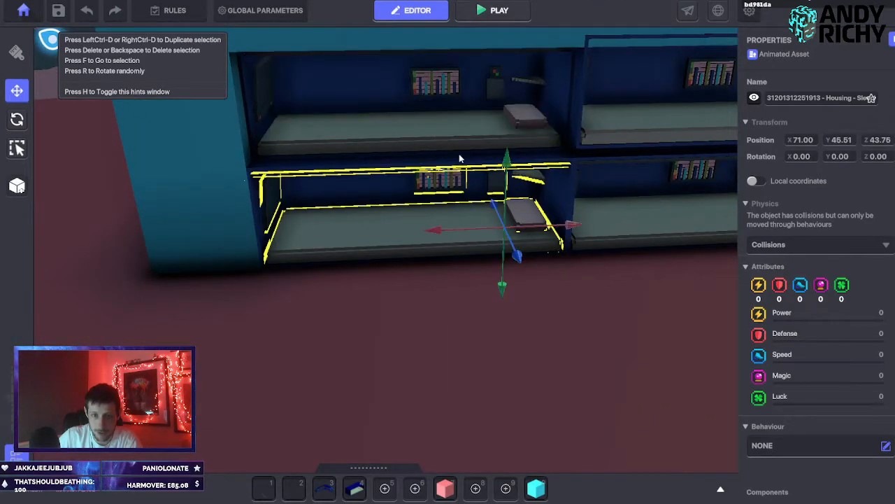
Lower the upper bunk at the block's right end slightly, and select the bunk below it.
{"action": "left_click", "coordinate": [629, 108]}
{"action": "right_click_drag", "start_coordinate": [635, 131], "coordinate": [394, 172]}
{"action": "key", "text": "f"}
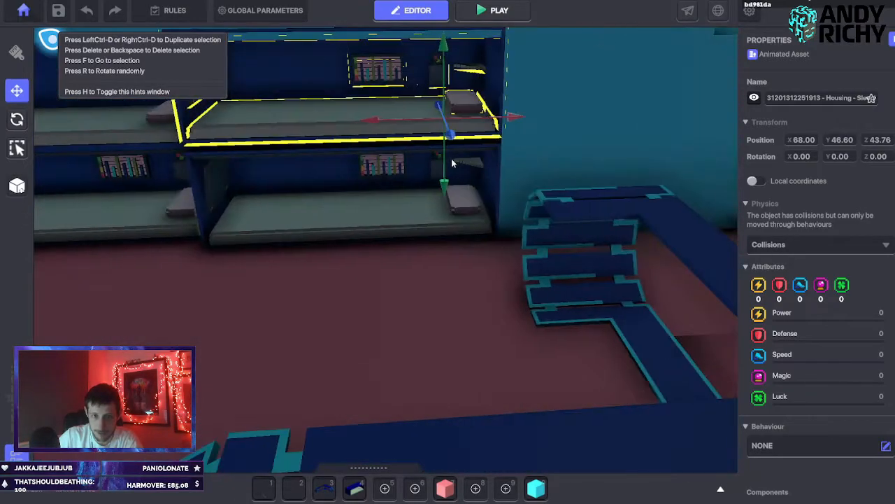
{"action": "left_click", "coordinate": [443, 50]}
{"action": "left_click", "coordinate": [387, 199]}
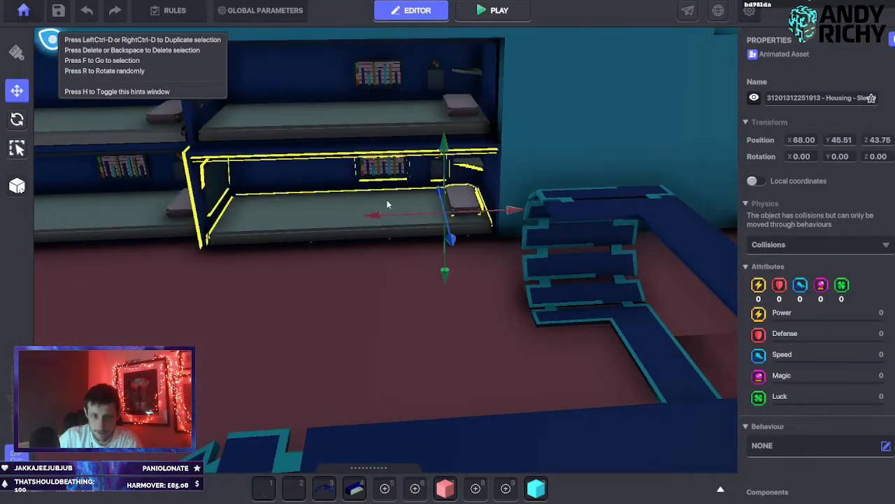
Examine the aligned bunks in the housing block and the whole pod floor from a distance, clearing the Shell selection.
{"action": "right_click_drag", "start_coordinate": [340, 242], "coordinate": [484, 267]}
{"action": "left_click", "coordinate": [484, 267]}
{"action": "right_click_drag", "start_coordinate": [431, 256], "coordinate": [397, 264]}
{"action": "key", "text": "s"}
{"action": "left_click", "coordinate": [376, 121]}
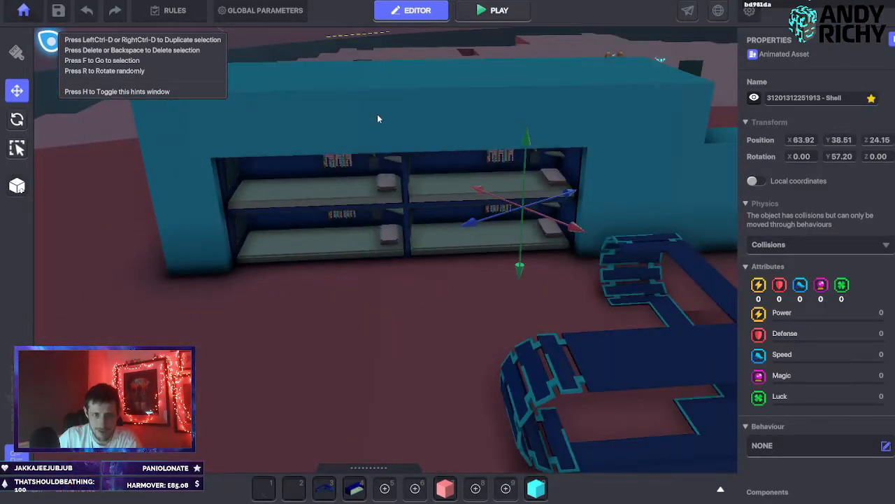
{"action": "key", "text": "s"}
{"action": "right_click_drag", "start_coordinate": [376, 120], "coordinate": [549, 240]}
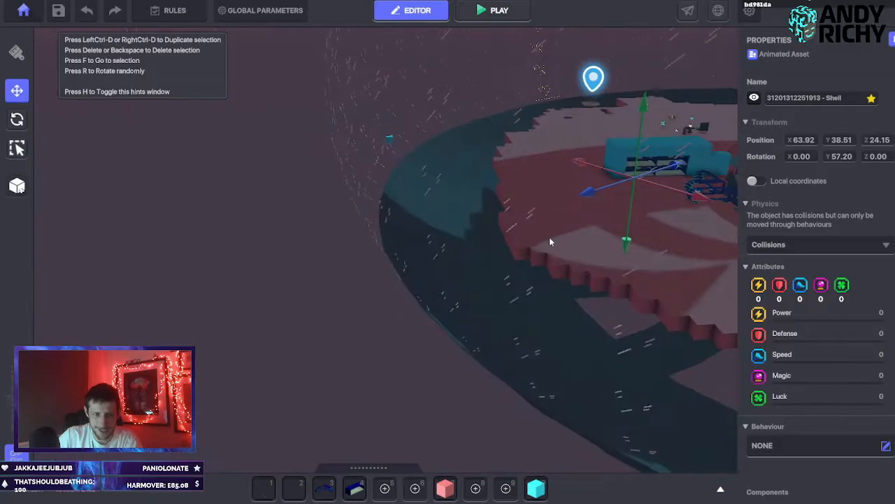
{"action": "left_click", "coordinate": [336, 179]}
{"action": "right_click_drag", "start_coordinate": [284, 179], "coordinate": [217, 228]}
{"action": "key", "text": "w"}
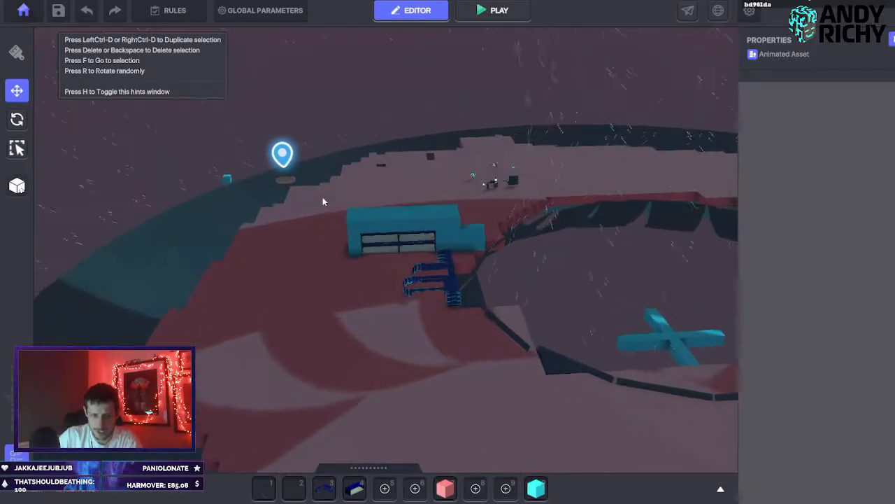
Find the Walkway in the asset library and place a staggered row of Walkway pieces around the pod floor in front of the bunks.
{"action": "left_click", "coordinate": [720, 489]}
{"action": "left_click", "coordinate": [208, 258]}
{"action": "type", "text": "wal"}
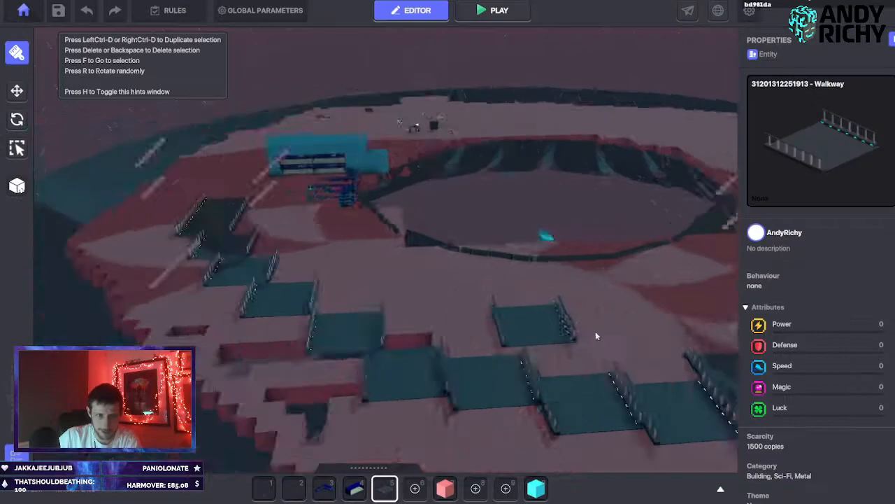
{"action": "right_click_drag", "start_coordinate": [595, 336], "coordinate": [503, 263]}
{"action": "key", "text": "w"}
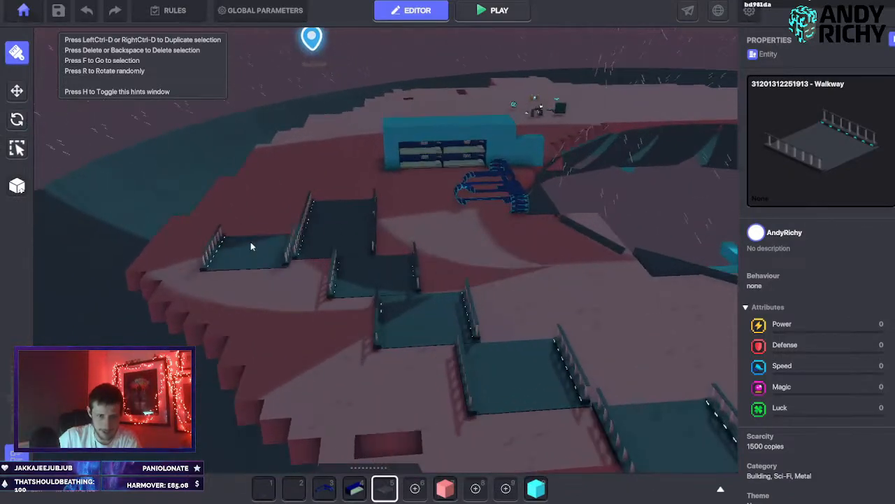
Try a Y rotation of 10 degrees on the Walkway piece near the bunk block, and undo it.
{"action": "left_click", "coordinate": [17, 120]}
{"action": "key", "text": "w"}
{"action": "left_click", "coordinate": [315, 242]}
{"action": "key", "text": "f"}
{"action": "mouse_move", "coordinate": [421, 332]}
{"action": "left_mouse_down"}
{"action": "mouse_move", "coordinate": [458, 316]}
{"action": "mouse_move", "coordinate": [415, 335]}
{"action": "left_mouse_up"}
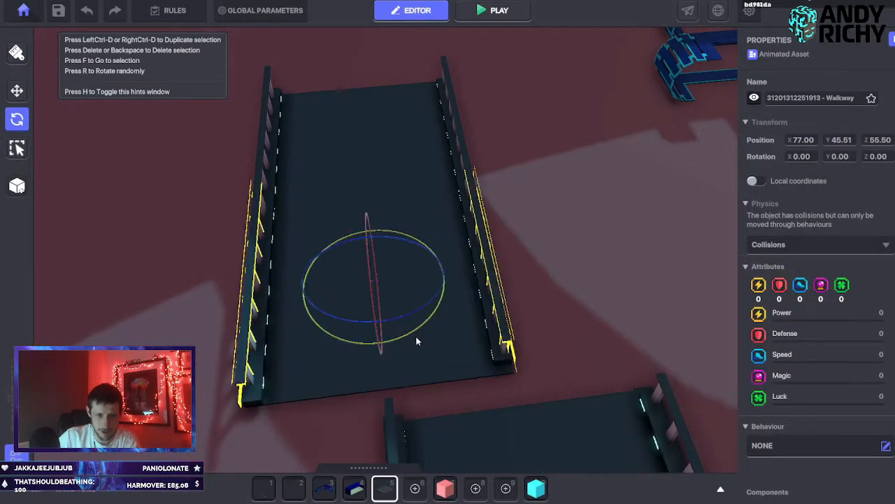
{"action": "left_click", "coordinate": [839, 156]}
{"action": "type", "text": "10"}
{"action": "key", "text": "Return"}
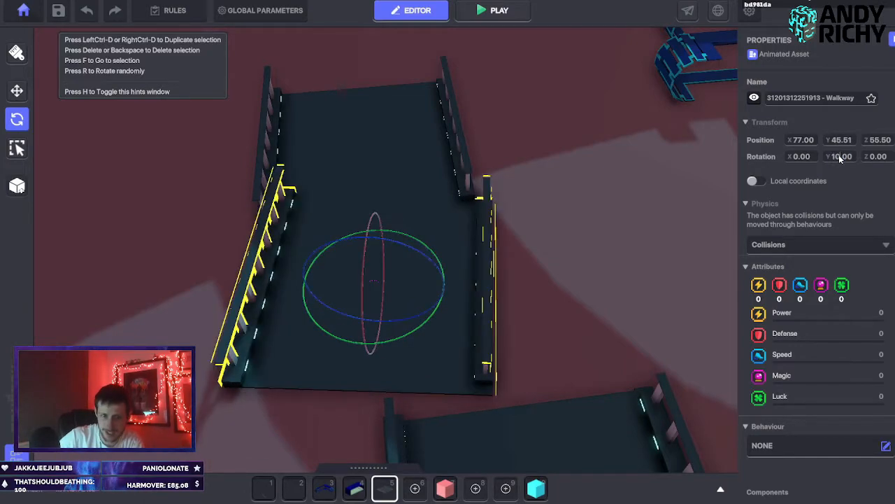
{"action": "key", "text": "ctrl+z"}
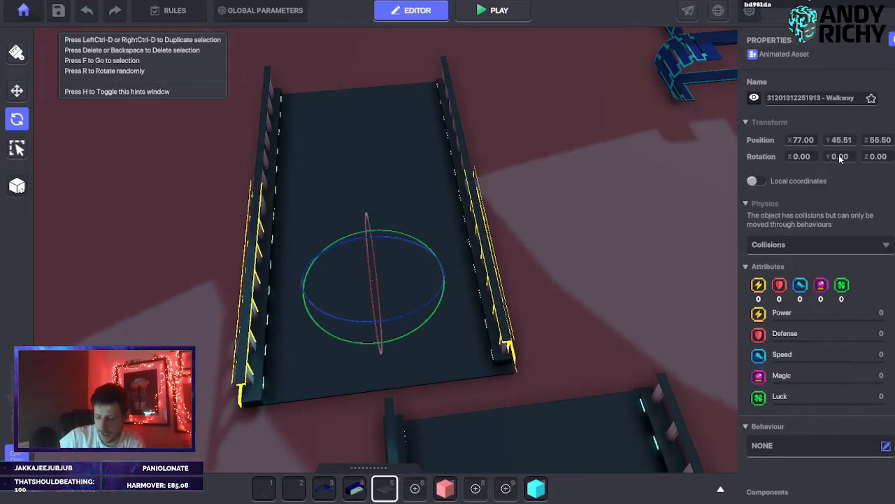
Try Y rotations of 30, 270 and 300 degrees on the same Walkway piece.
{"action": "type", "text": "30"}
{"action": "key", "text": "Return"}
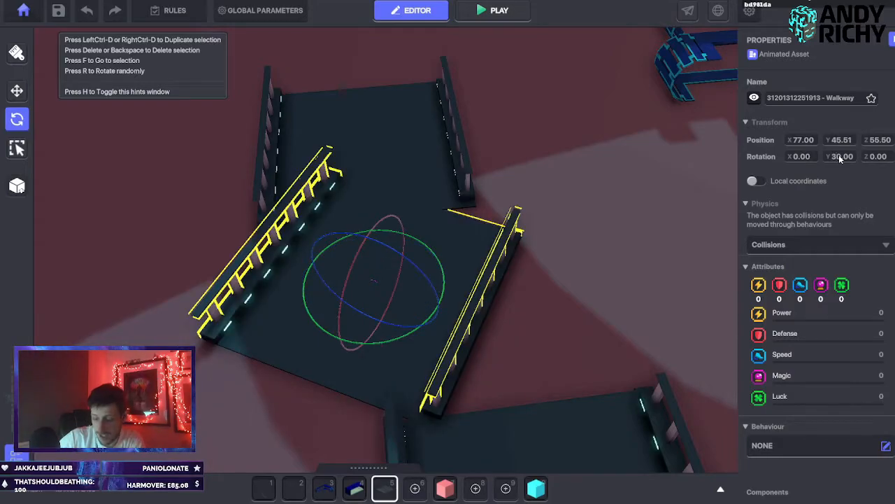
{"action": "type", "text": "270"}
{"action": "key", "text": "Return"}
{"action": "type", "text": "300"}
{"action": "key", "text": "Return"}
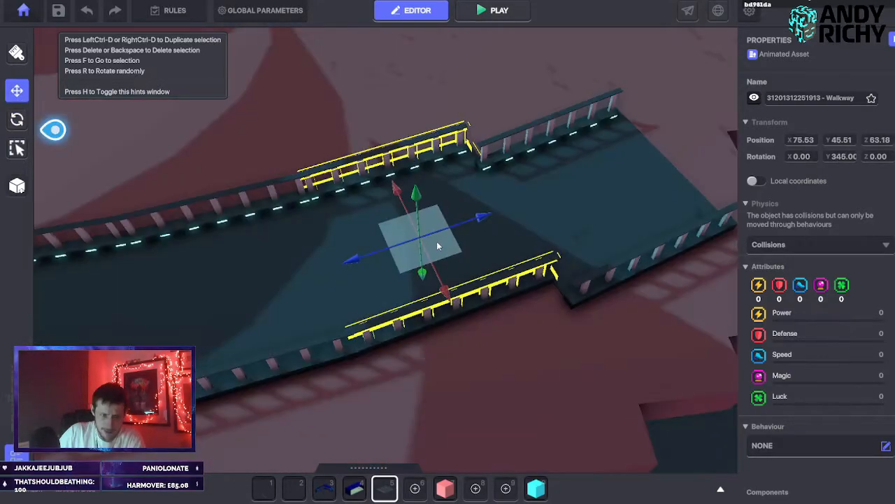
Join the end Walkway piece to the curved row at X 73.77, Z 66.47 with a Y rotation of 333.46, and save the game.
{"action": "key", "text": "ctrl+z"}
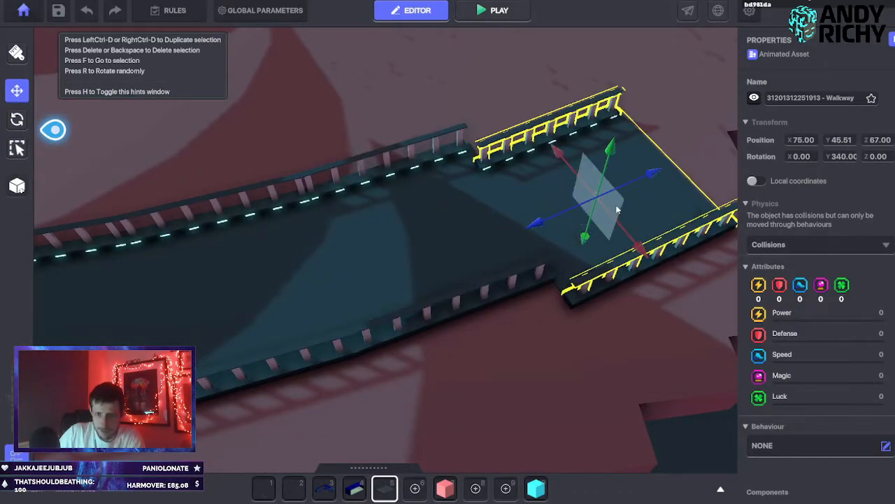
{"action": "left_click_drag", "start_coordinate": [626, 205], "coordinate": [607, 179]}
{"action": "middle_click_drag", "start_coordinate": [644, 150], "coordinate": [631, 170]}
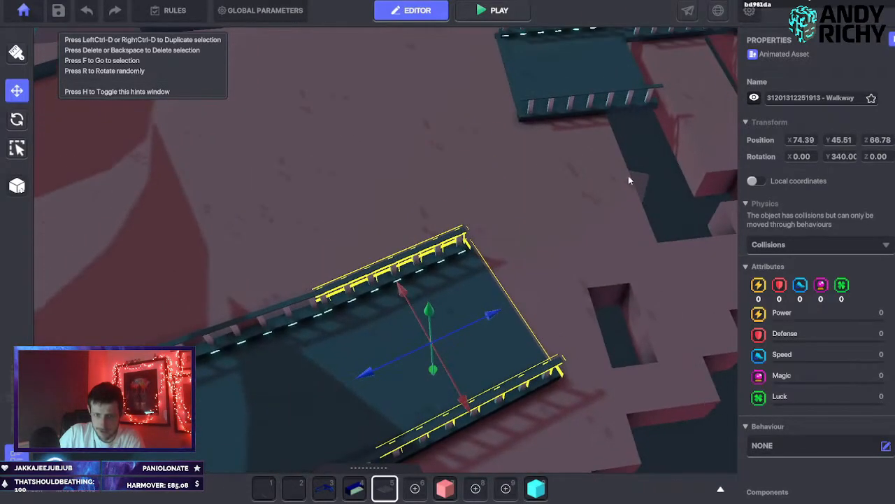
{"action": "scroll", "coordinate": [574, 212], "scroll_direction": "down", "scroll_amount": 5}
{"action": "scroll", "coordinate": [573, 212], "scroll_direction": "down", "scroll_amount": 1}
{"action": "scroll", "coordinate": [527, 280], "scroll_direction": "up", "scroll_amount": 1}
{"action": "right_click_drag", "start_coordinate": [605, 345], "coordinate": [759, 297]}
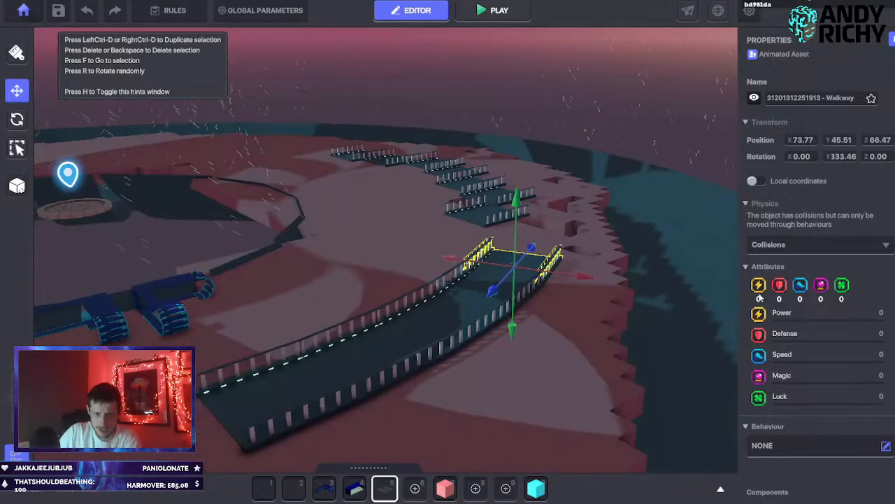
{"action": "right_click_drag", "start_coordinate": [450, 384], "coordinate": [492, 378]}
{"action": "scroll", "coordinate": [492, 378], "scroll_direction": "down", "scroll_amount": 2}
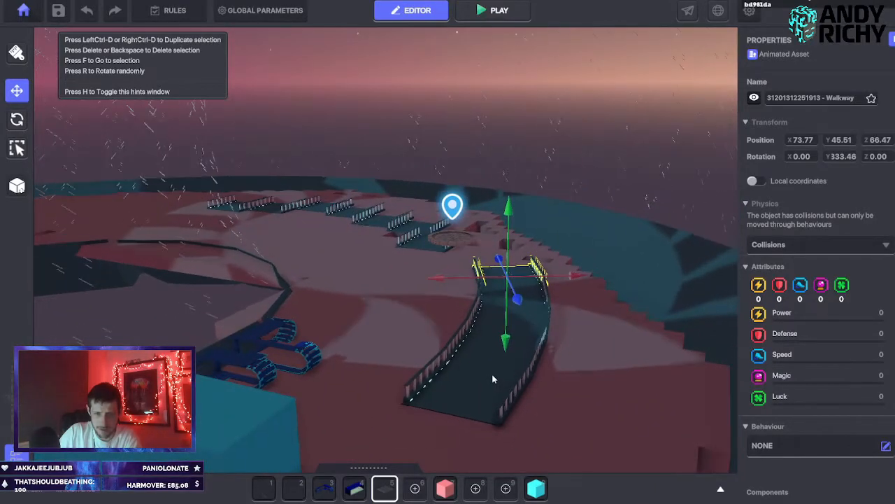
{"action": "left_click", "coordinate": [59, 11]}
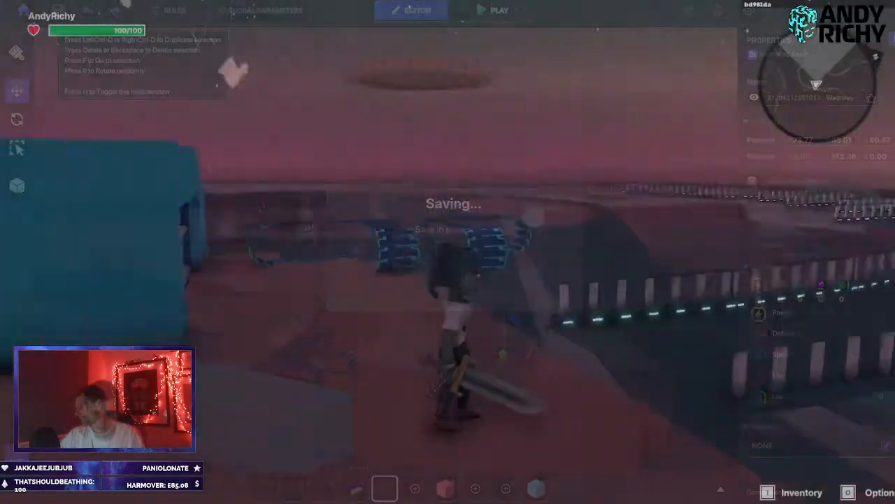
Playtest the curved walkway by walking it in both directions between the bunk block and its far end.
{"action": "key", "text": "w"}
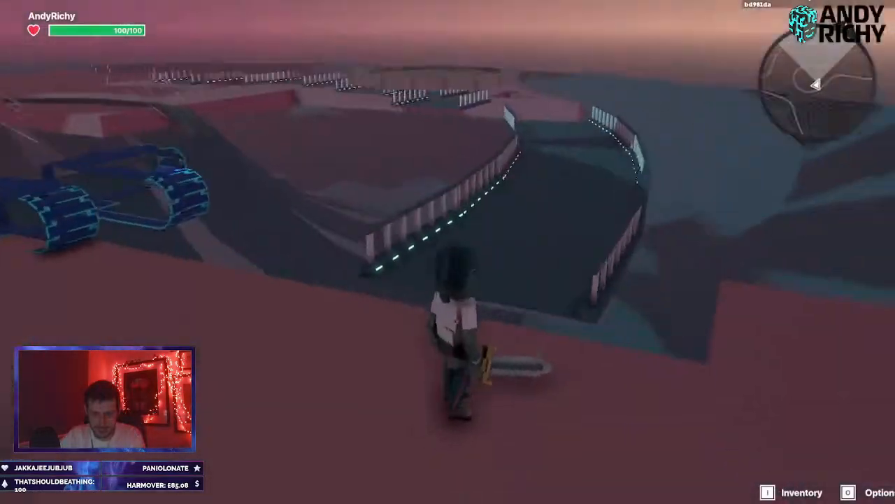
{"action": "key", "text": "w"}
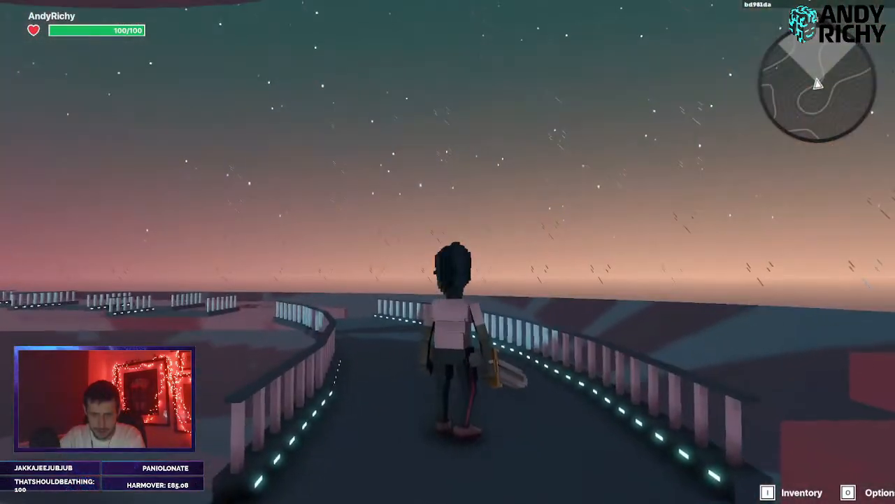
{"action": "key", "text": "w"}
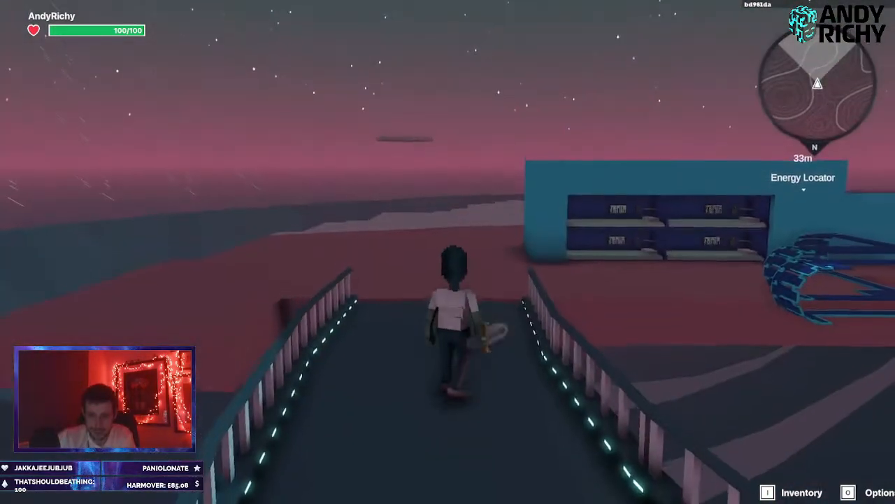
{"action": "key", "text": "w"}
{"action": "key", "text": "w"}
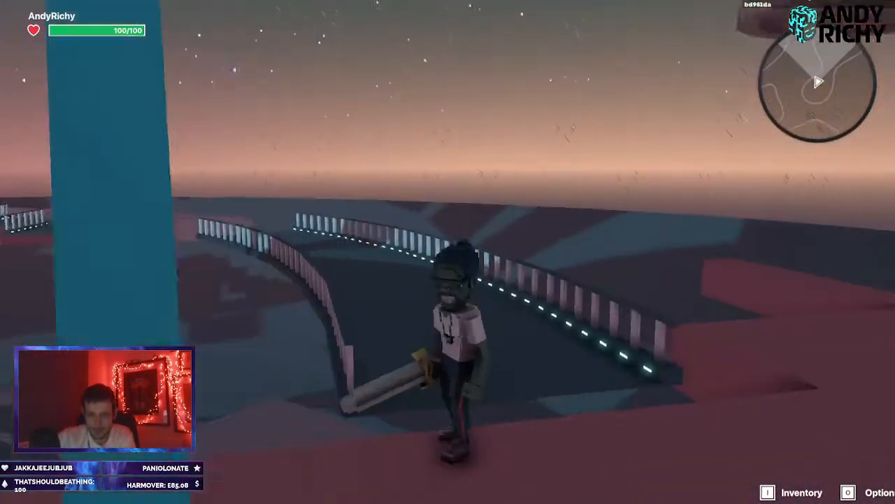
{"action": "key", "text": "w"}
{"action": "key", "text": "w"}
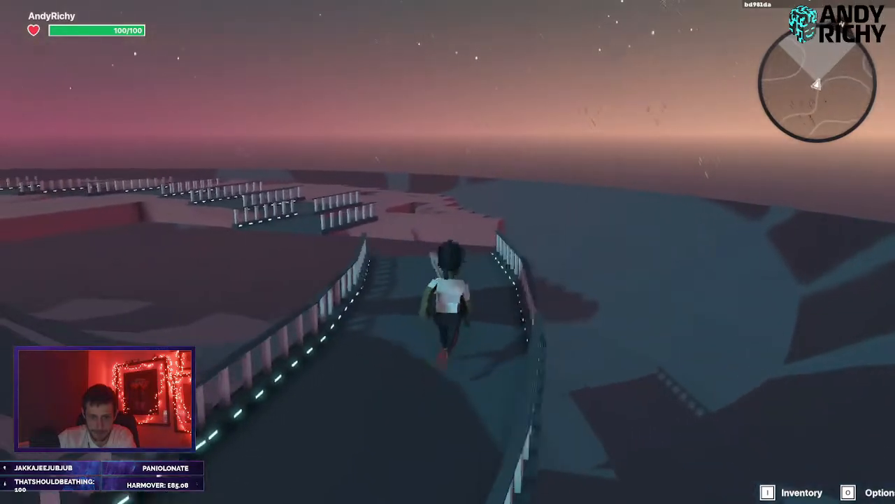
{"action": "key", "text": "1"}
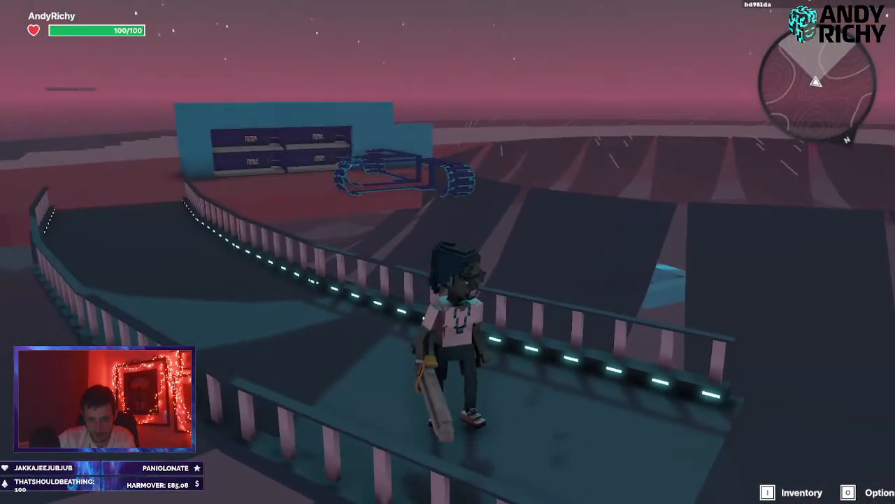
Walk the curved walkway again, jump across to the unjoined Walkway pieces and back, and end the playtest.
{"action": "key", "text": "w"}
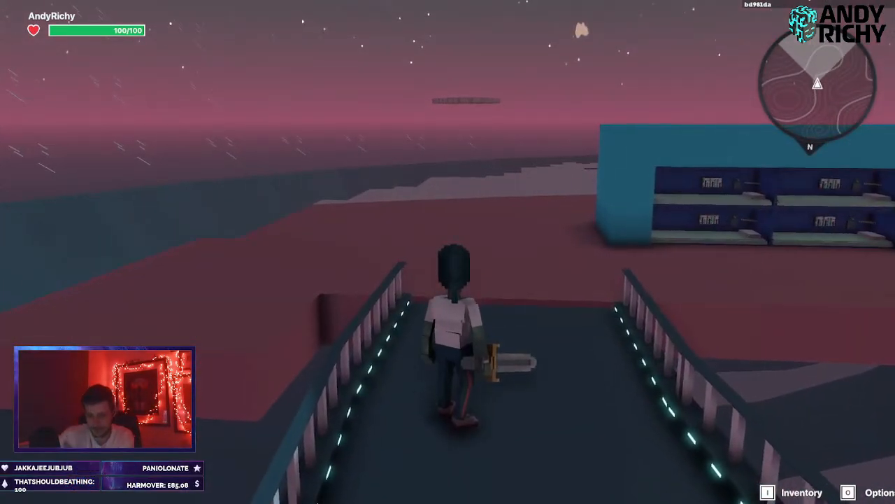
{"action": "key", "text": "w"}
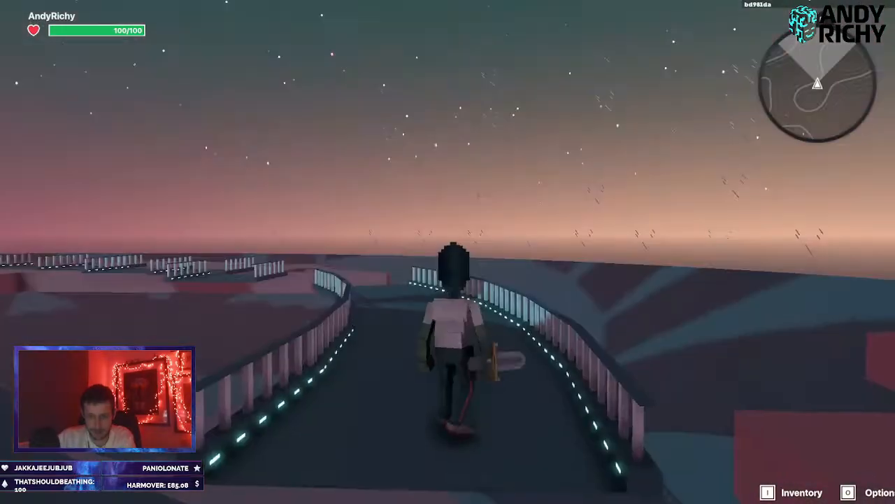
{"action": "key", "text": "w"}
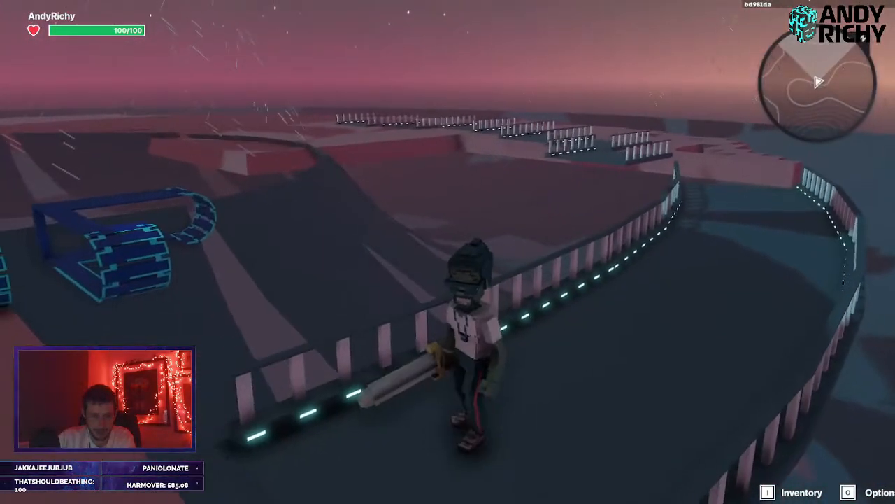
{"action": "key", "text": "w"}
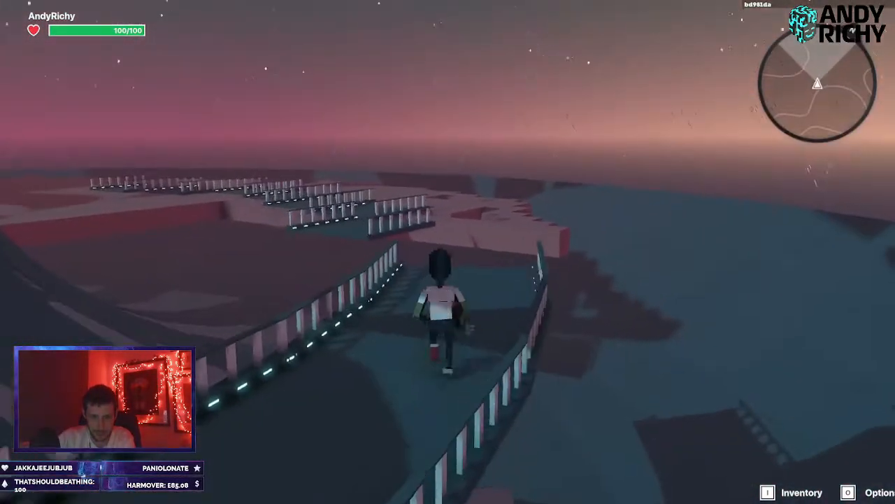
{"action": "key", "text": "w"}
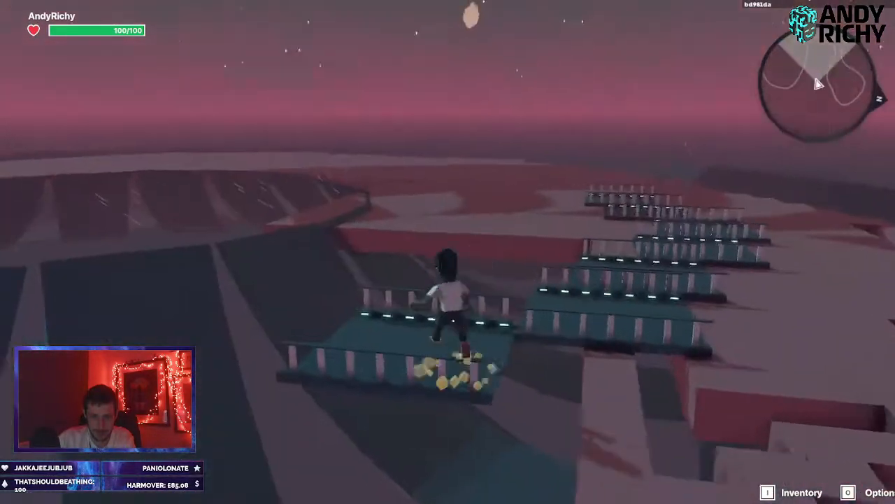
{"action": "key", "text": "w"}
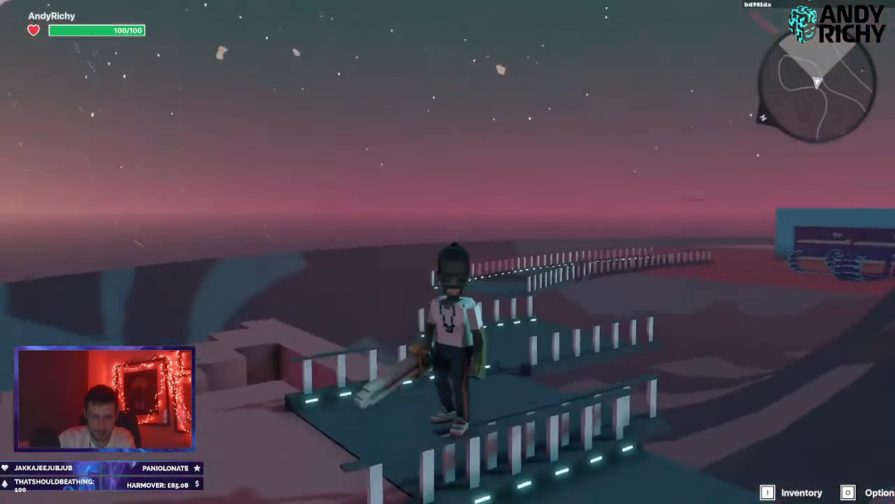
{"action": "key", "text": "w"}
{"action": "key", "text": "space"}
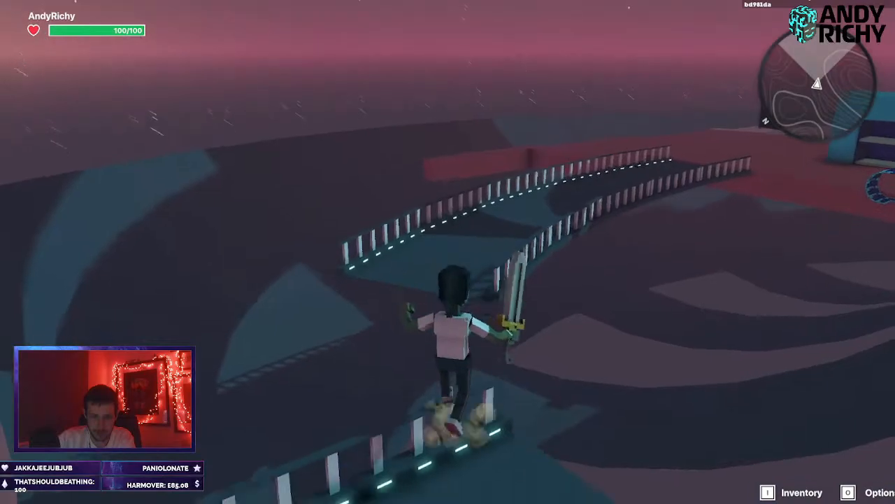
{"action": "key", "text": "w"}
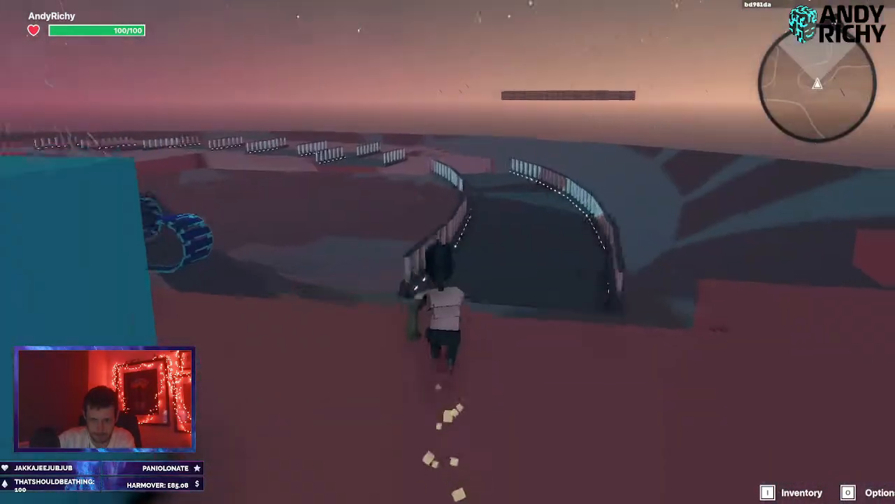
{"action": "key", "text": "w"}
{"action": "key", "text": "Escape"}
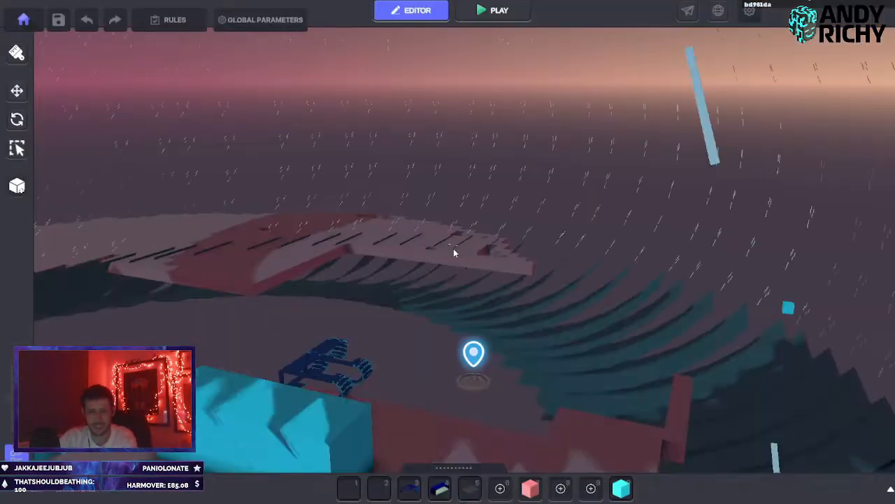
Save the game and return to the main menu.
{"action": "scroll", "coordinate": [454, 229], "scroll_direction": "down", "scroll_amount": 5}
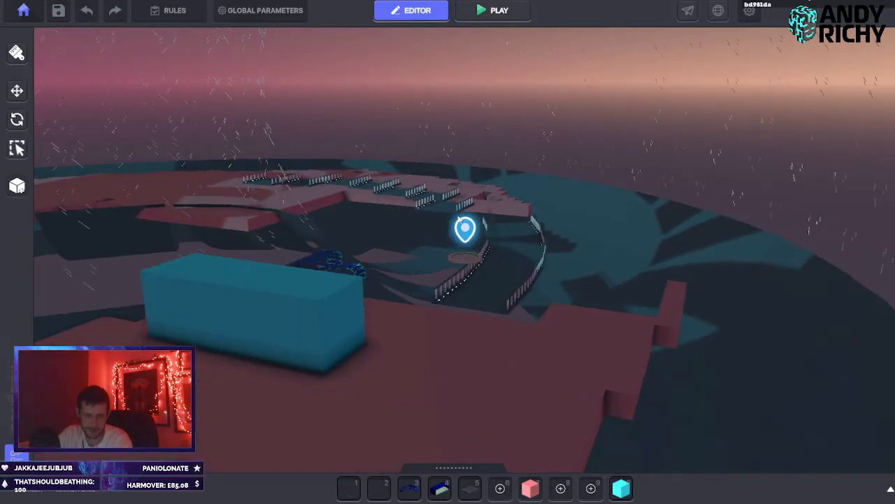
{"action": "scroll", "coordinate": [437, 321], "scroll_direction": "down", "scroll_amount": 5}
{"action": "key", "text": "ctrl+s"}
{"action": "left_click", "coordinate": [489, 288]}
{"action": "key", "text": "Escape"}
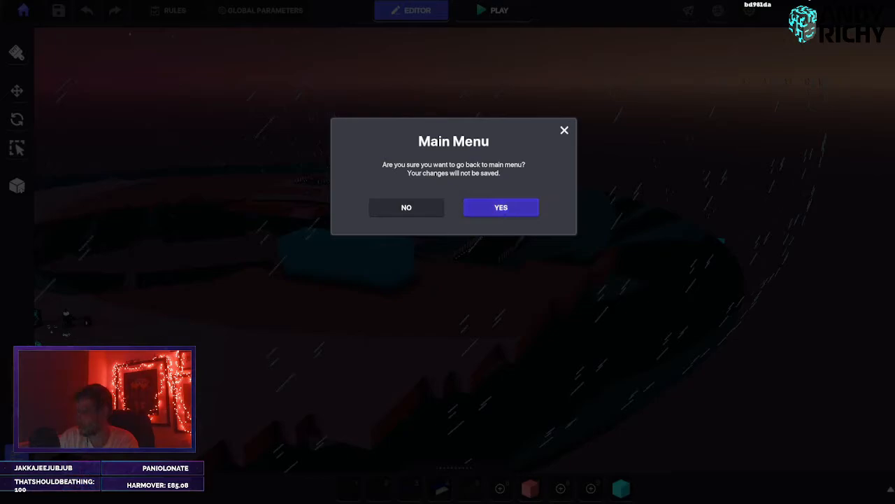
{"action": "key", "text": "Return"}
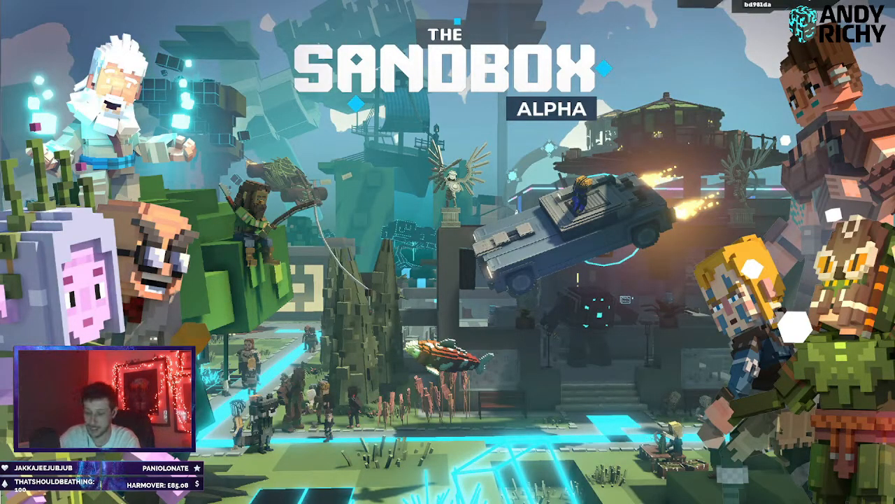